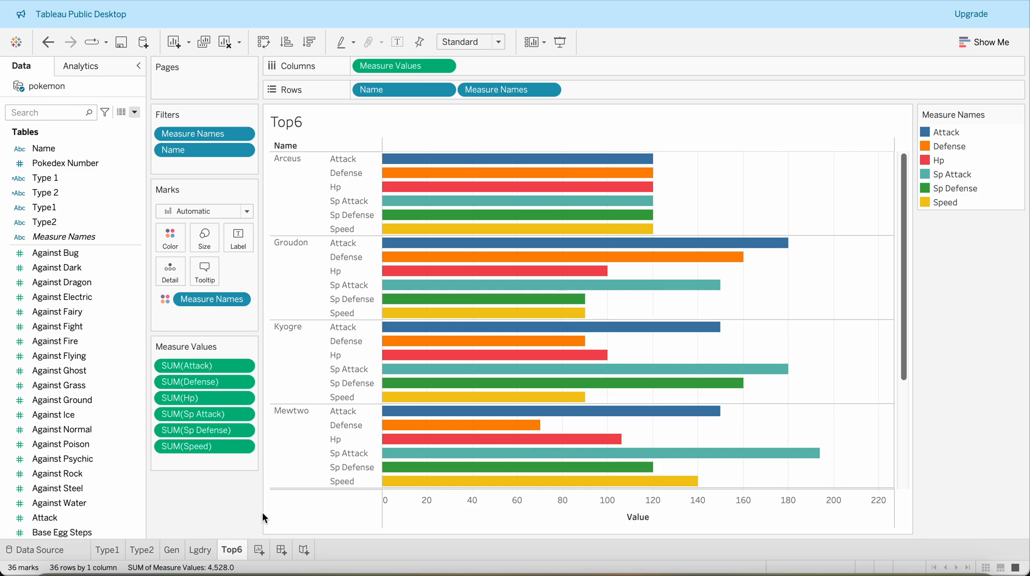
# - Review the existing Type1, Type2, Gen, Lgdry and Top6 worksheets in order
pyautogui.click(107, 550)
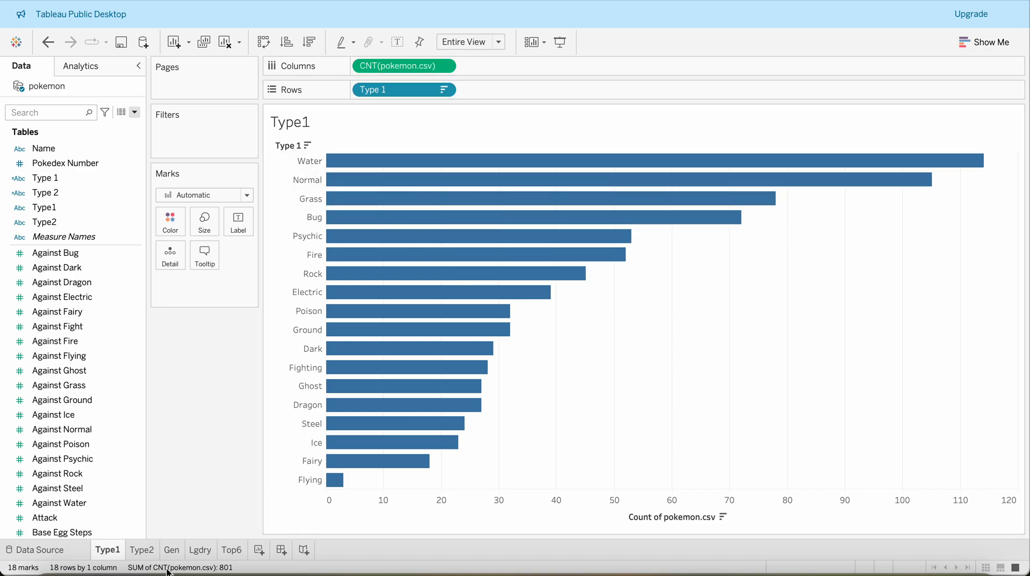
pyautogui.click(143, 550)
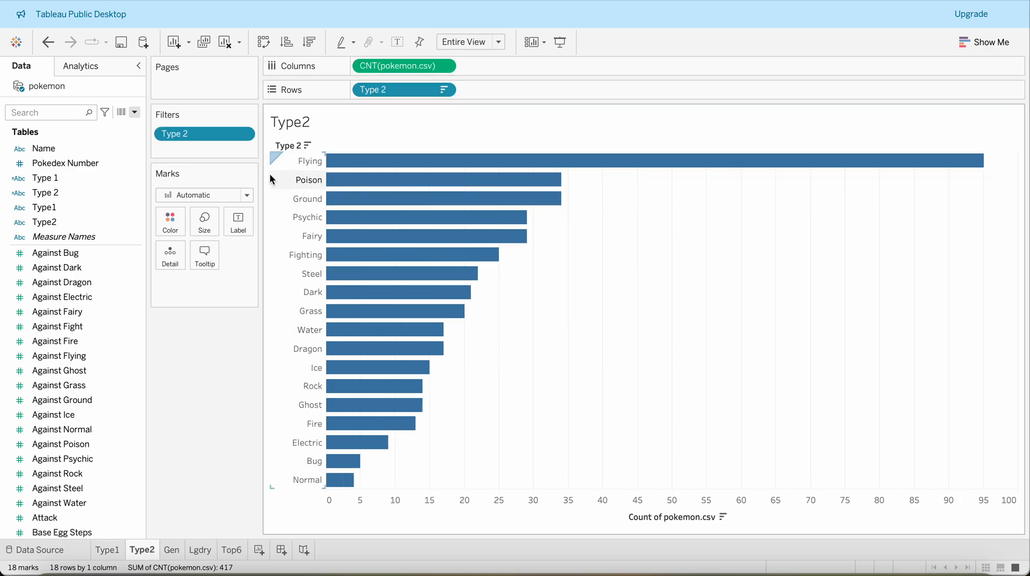
pyautogui.click(172, 551)
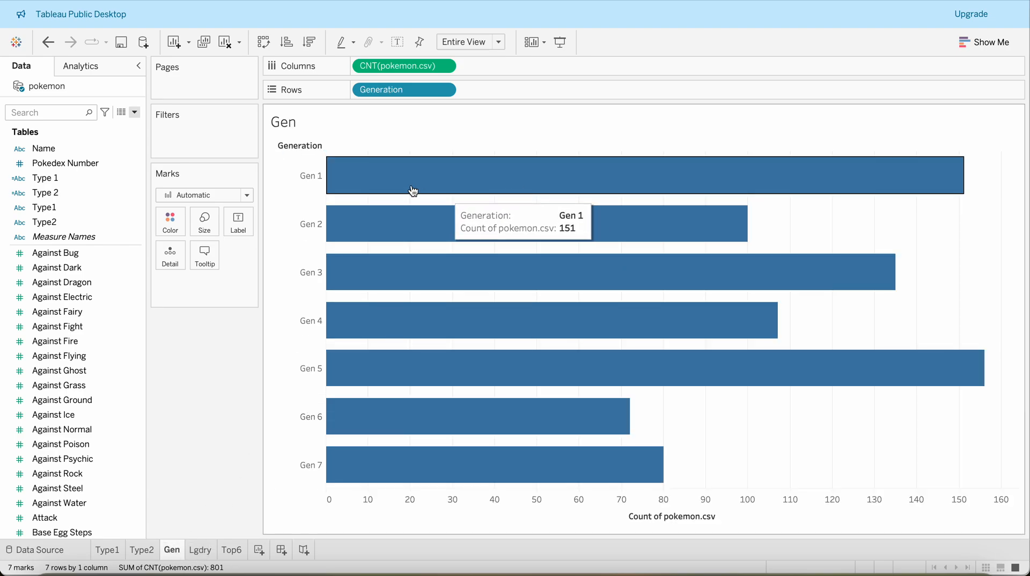
pyautogui.click(201, 551)
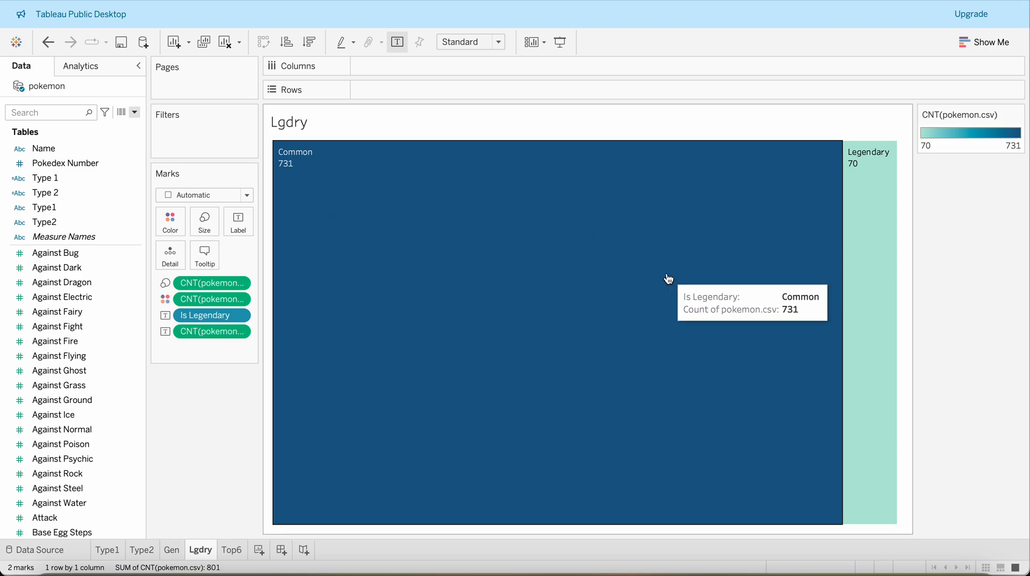
pyautogui.click(231, 550)
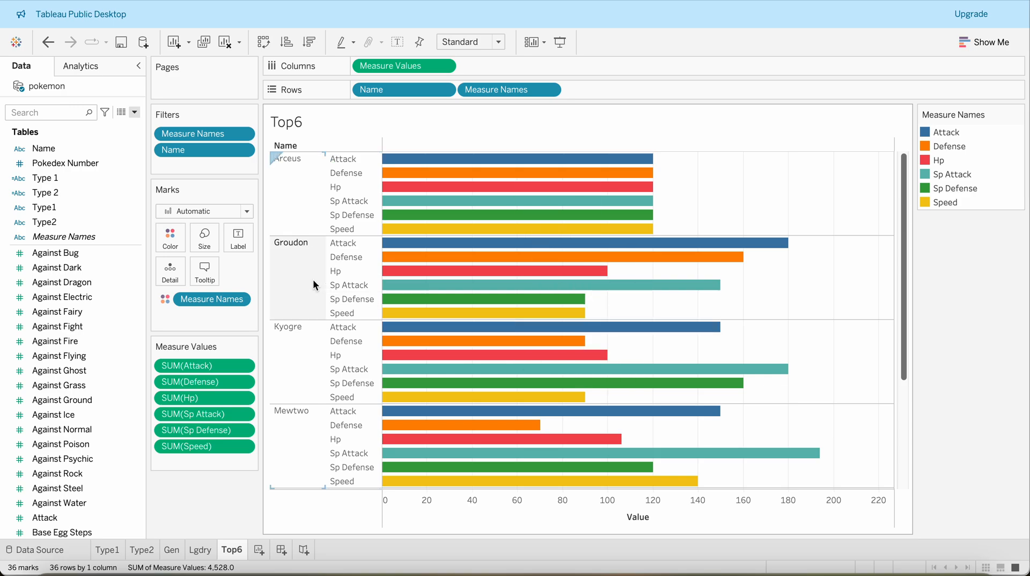
# - Check the top-N settings of the Name filter on the Top6 sheet and look through its whole bar chart
pyautogui.click(244, 151)
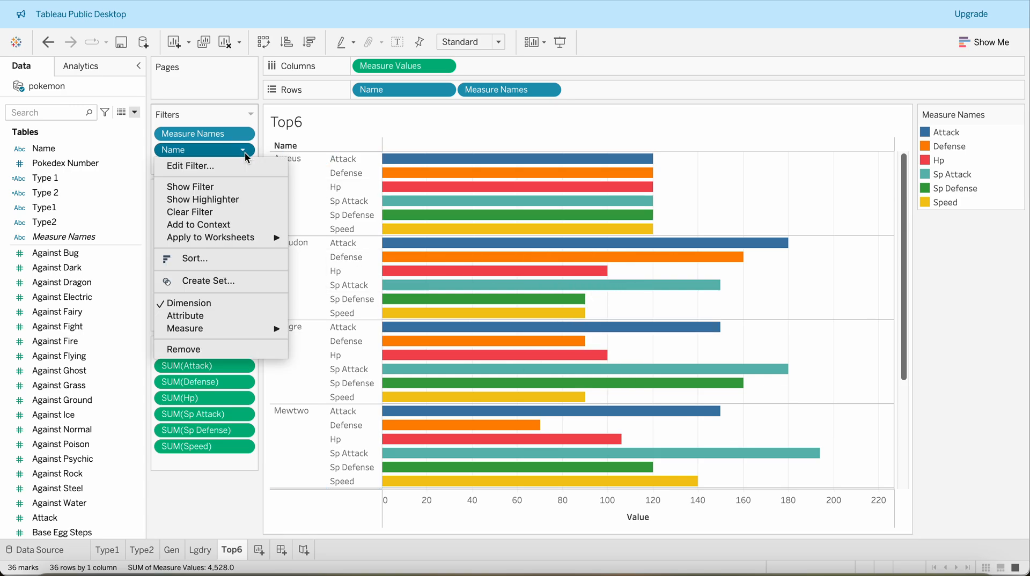
pyautogui.click(193, 166)
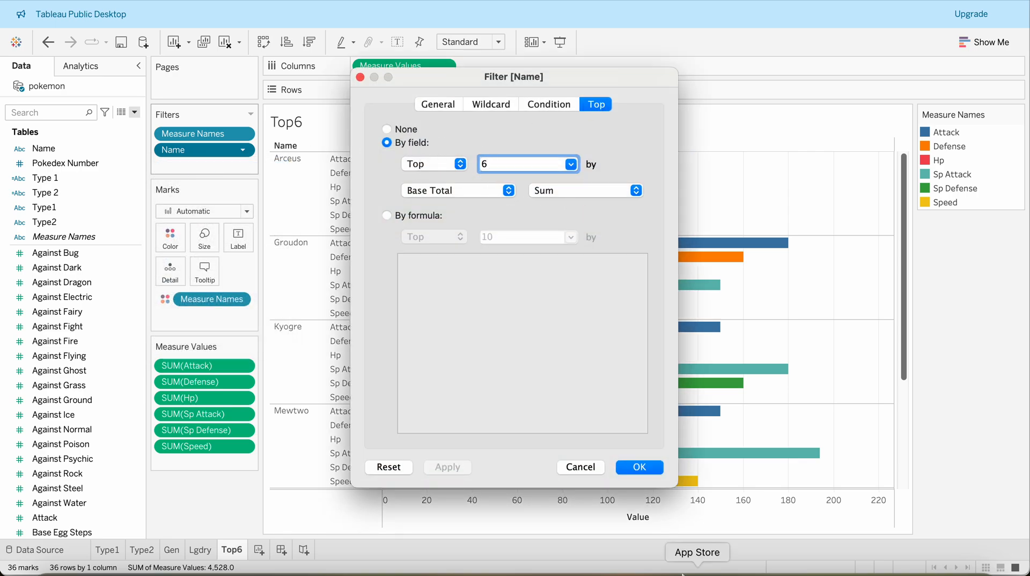
pyautogui.click(638, 468)
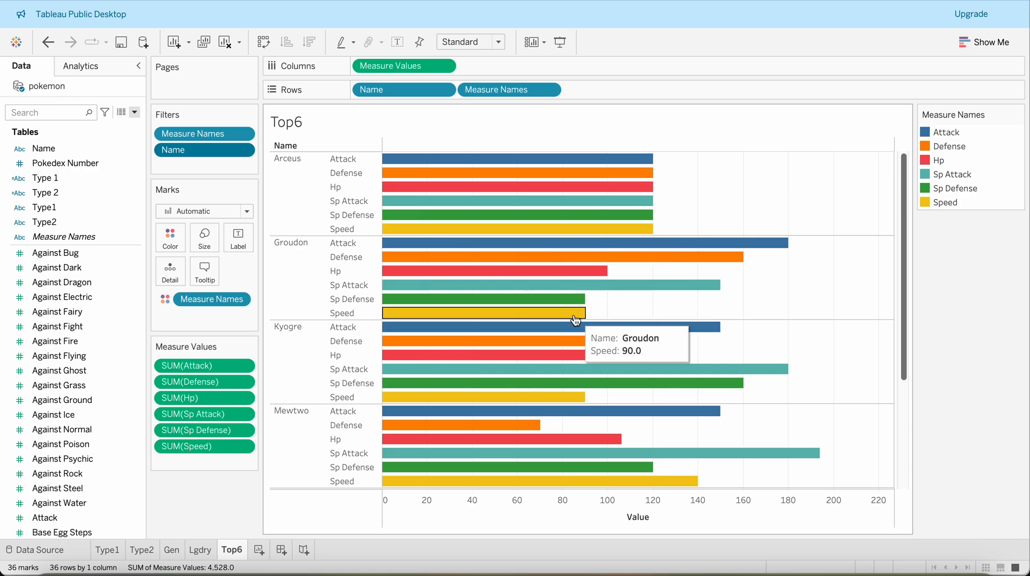
pyautogui.scroll(-5, 575, 320)
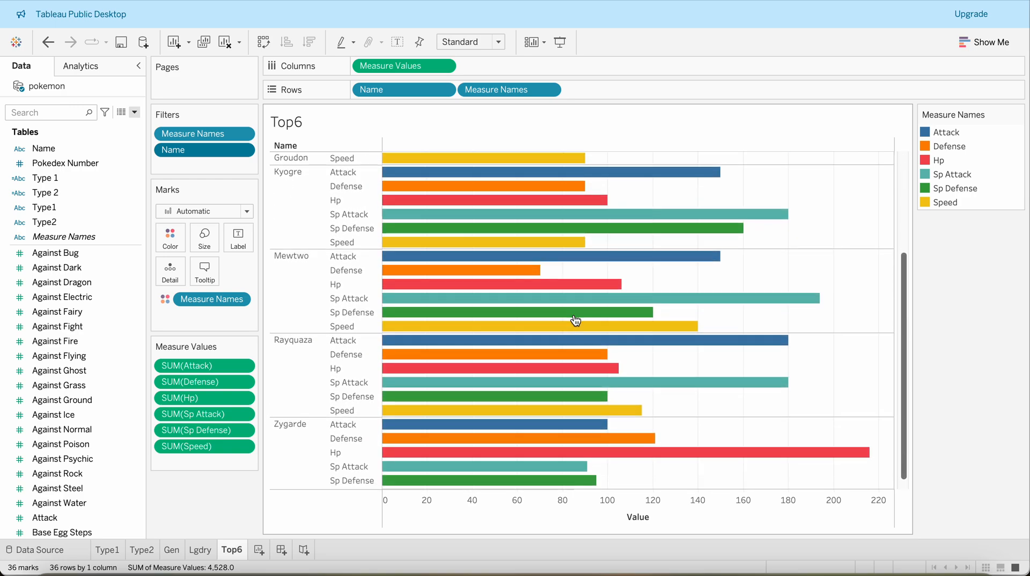
pyautogui.scroll(5, 576, 320)
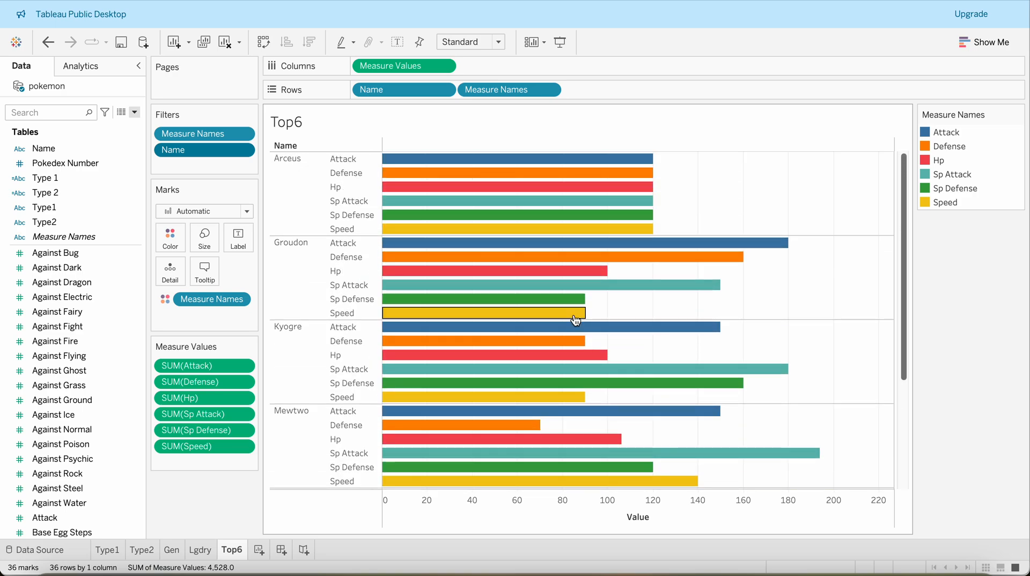
pyautogui.scroll(-5, 575, 320)
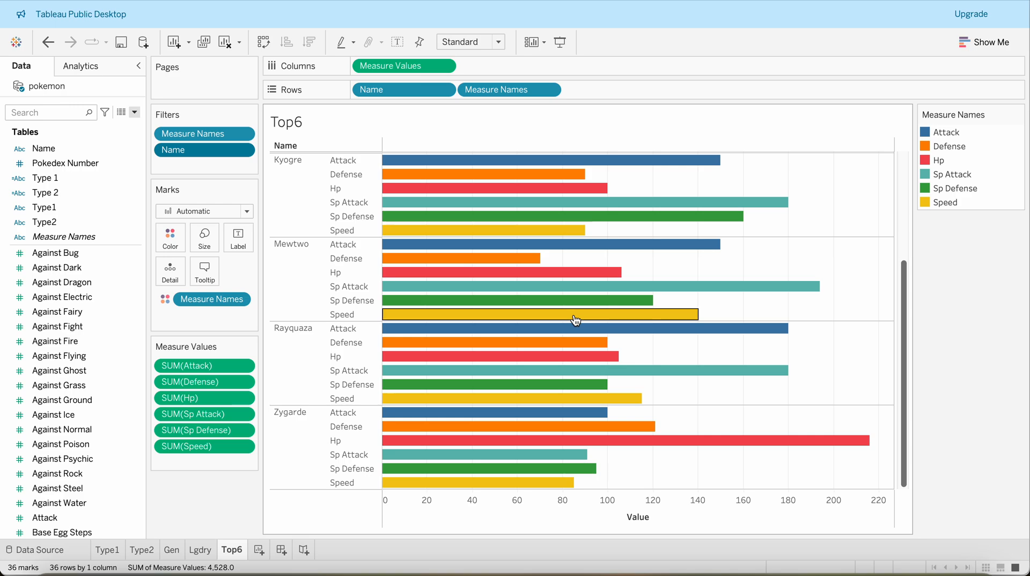
# - Switch to the other Tableau workbook, examine the Pokémon cards and stat bars on Dashboard 1, and return to the Top6 workbook
pyautogui.press('super+Tab')
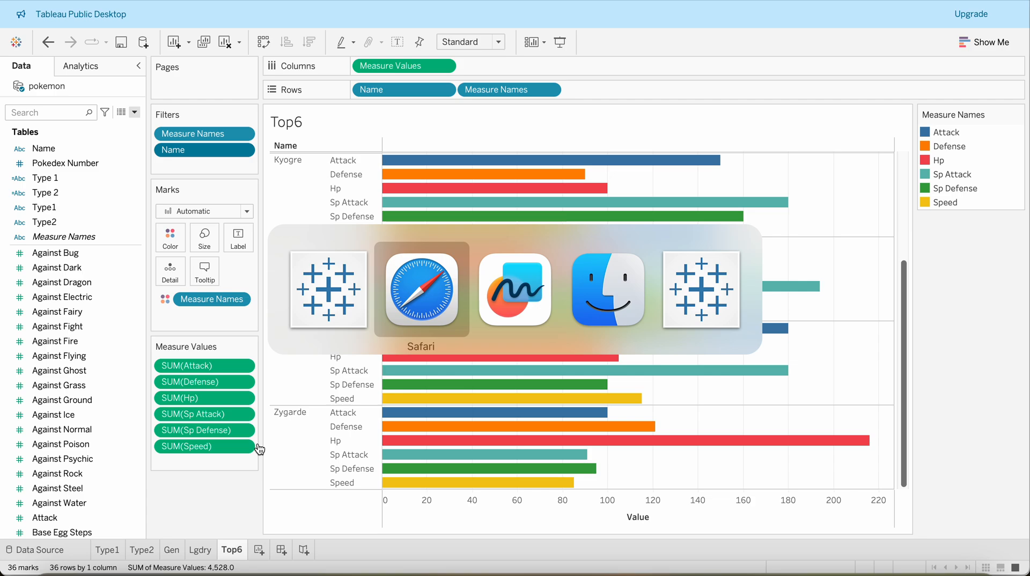
pyautogui.press('super+Tab')
pyautogui.press('super+Tab')
pyautogui.press('super+shift+Tab')
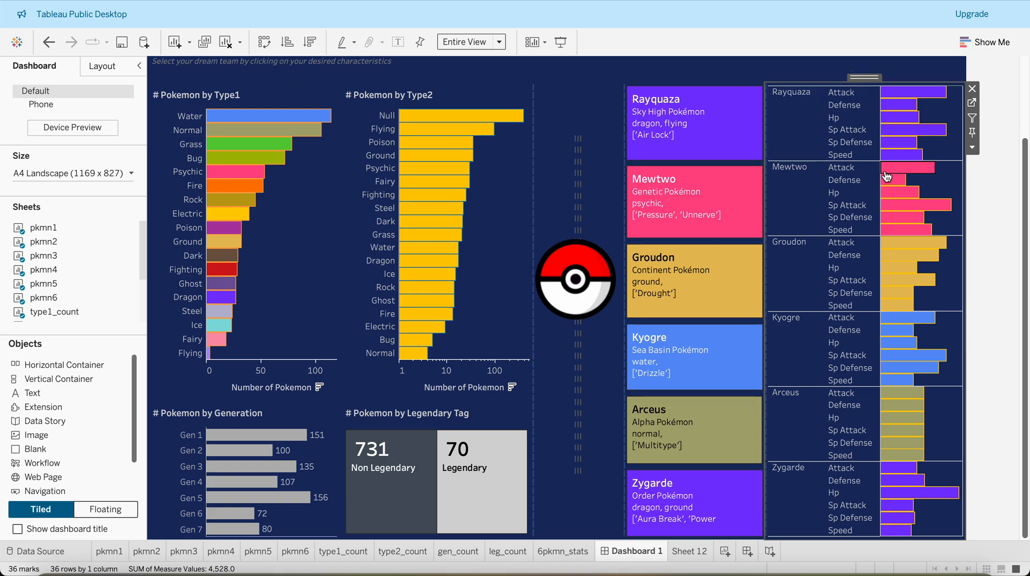
pyautogui.moveTo(906, 108)
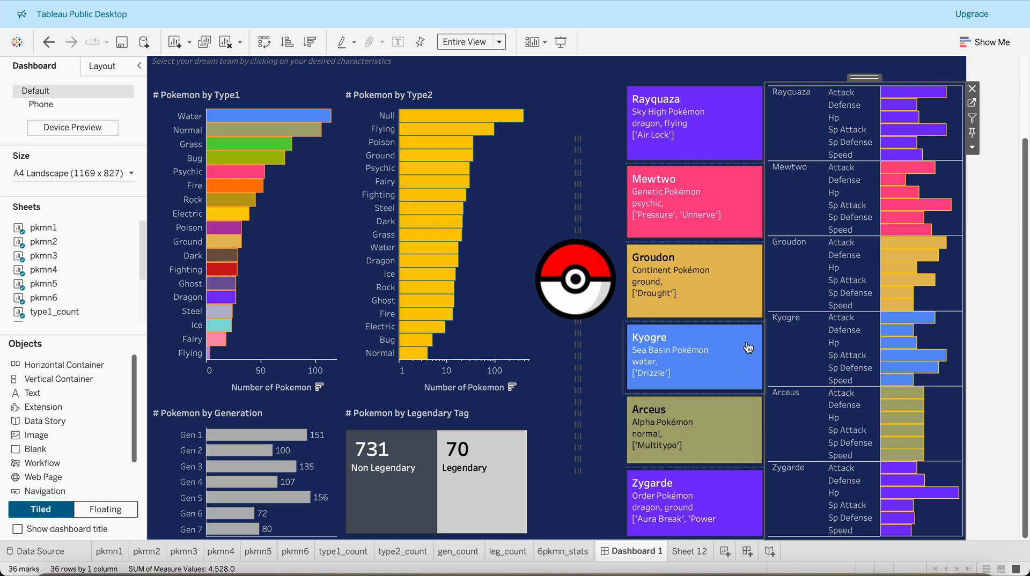
pyautogui.press('super+Tab')
pyautogui.press('super+Tab')
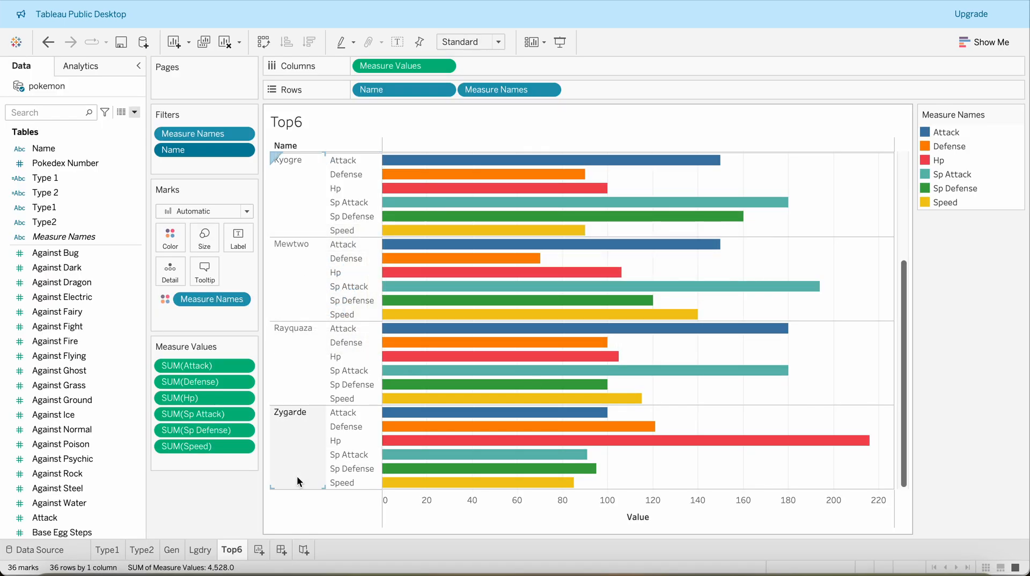
# - Create a new worksheet and add Name, Classfication, Abilities, Type 1 and Type 2 as rows
pyautogui.click(258, 551)
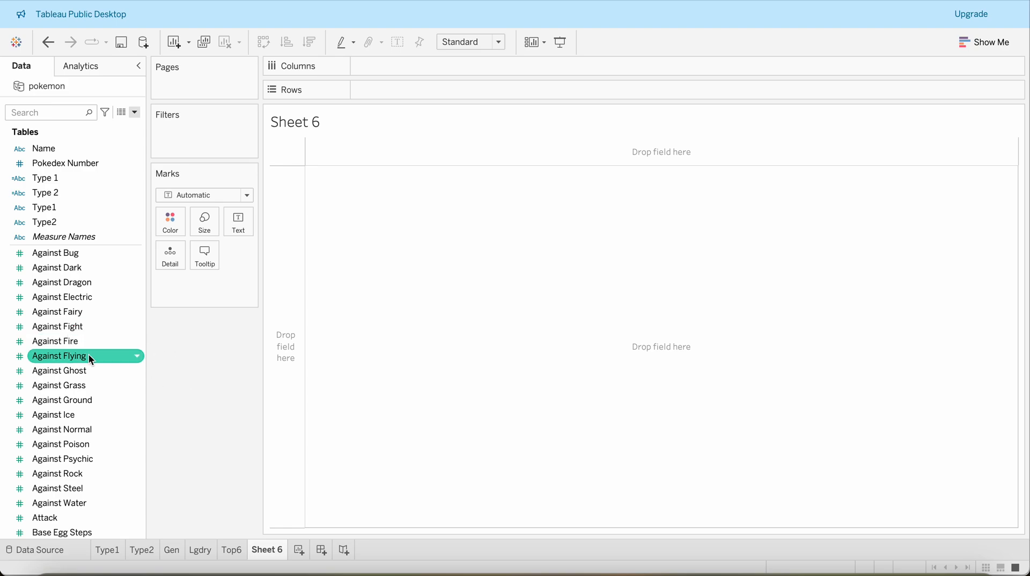
pyautogui.scroll(3, 66, 284)
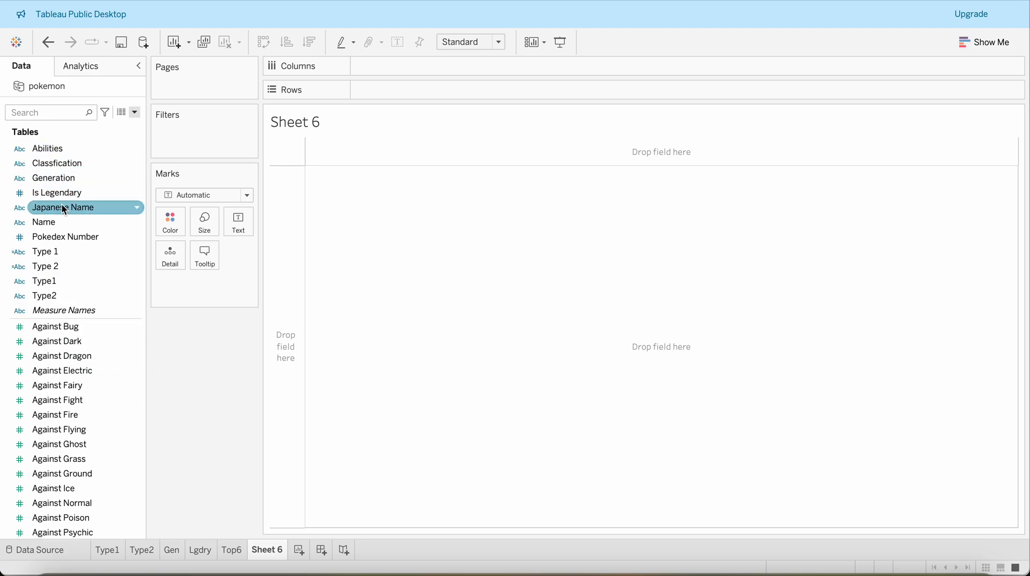
pyautogui.click(53, 222)
pyautogui.doubleClick(54, 222)
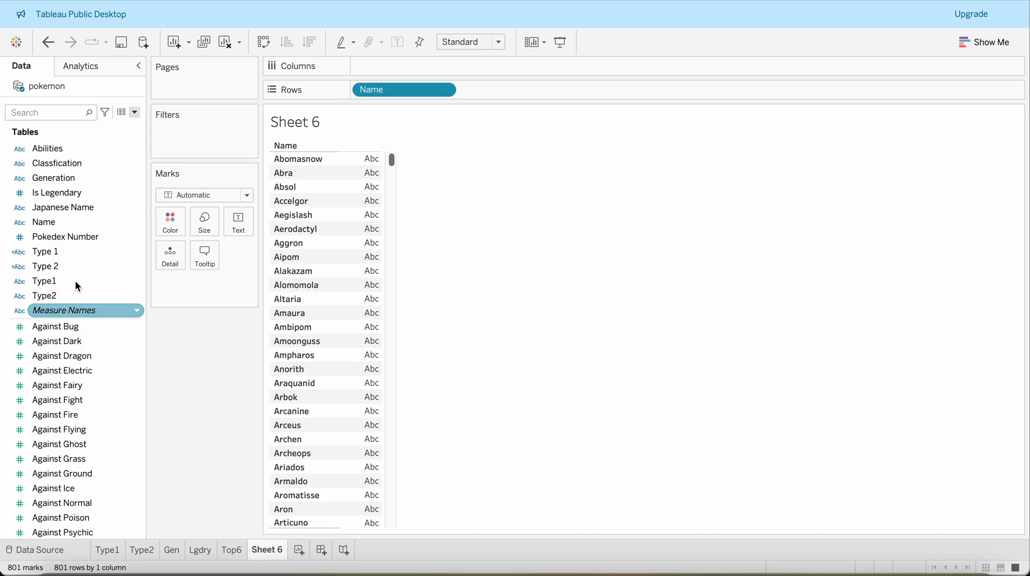
pyautogui.doubleClick(57, 163)
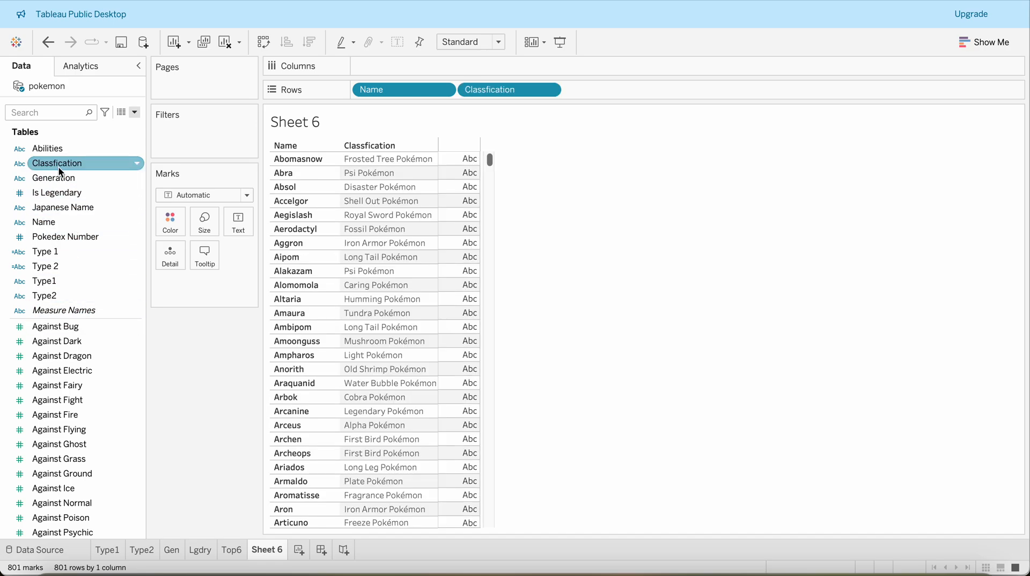
pyautogui.doubleClick(52, 149)
pyautogui.doubleClick(61, 250)
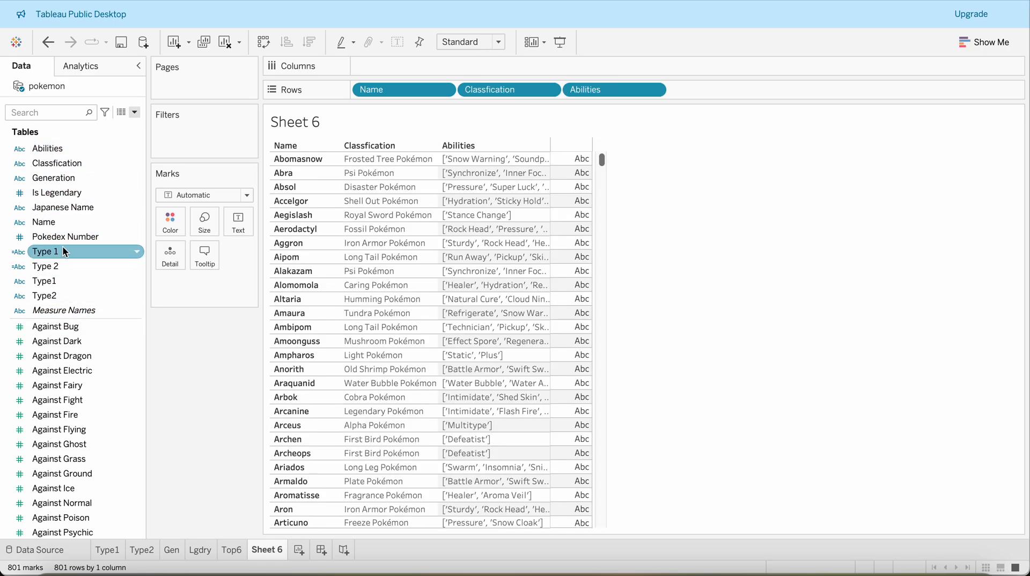
pyautogui.doubleClick(56, 263)
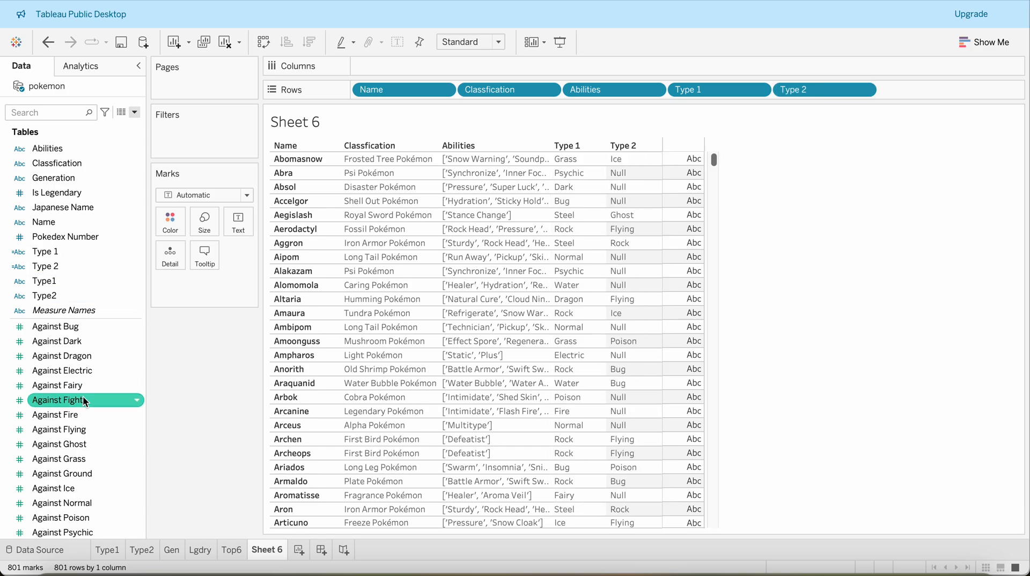
# - Add Base Total to the view and convert the table into a treemap
pyautogui.scroll(-5, 82, 396)
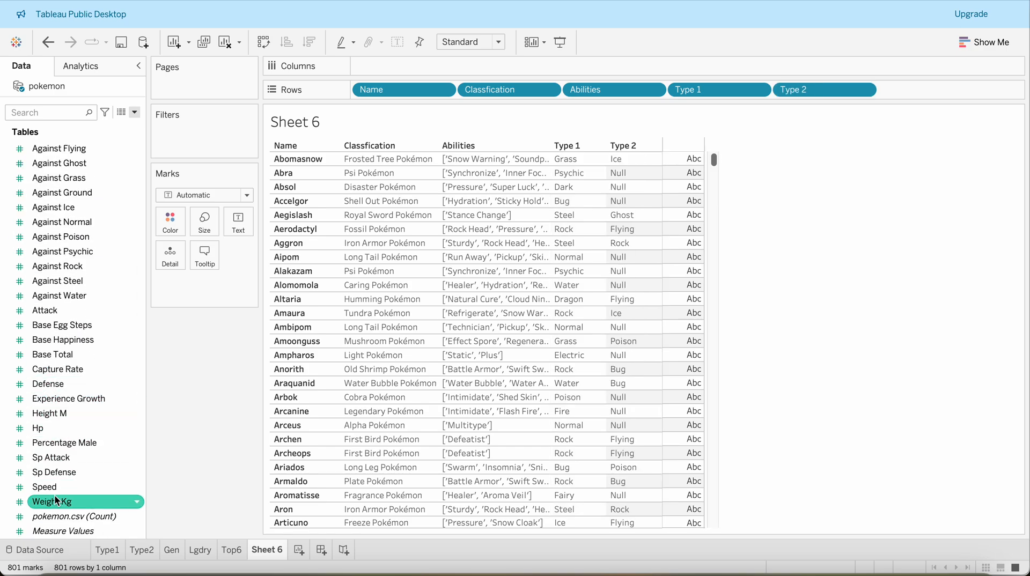
pyautogui.doubleClick(60, 356)
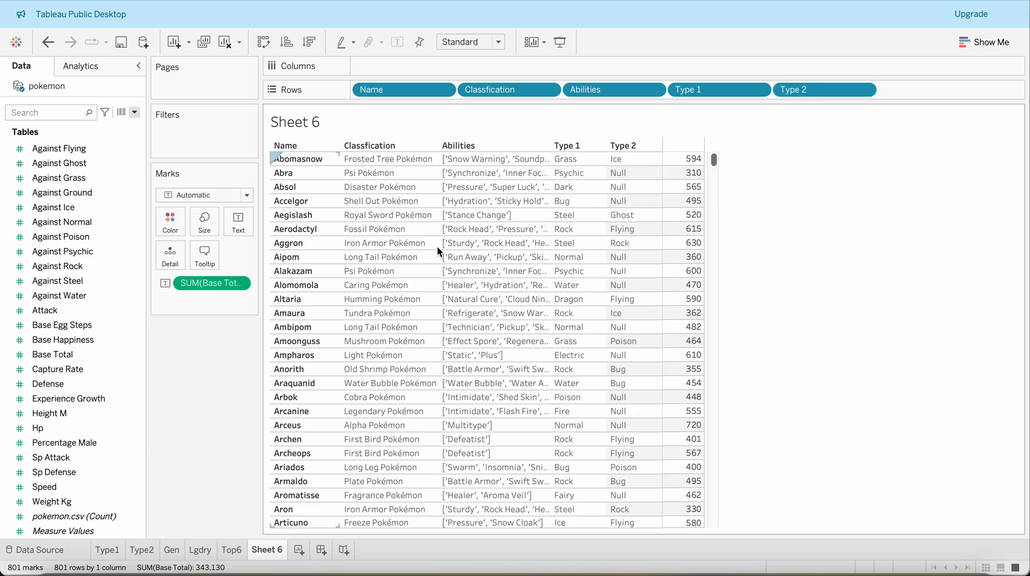
pyautogui.click(981, 43)
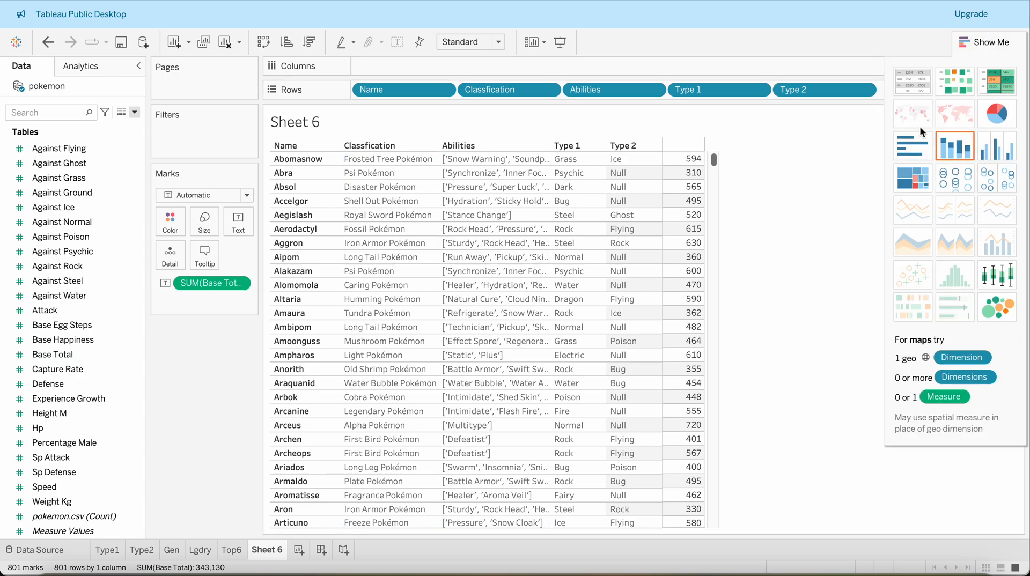
pyautogui.click(910, 177)
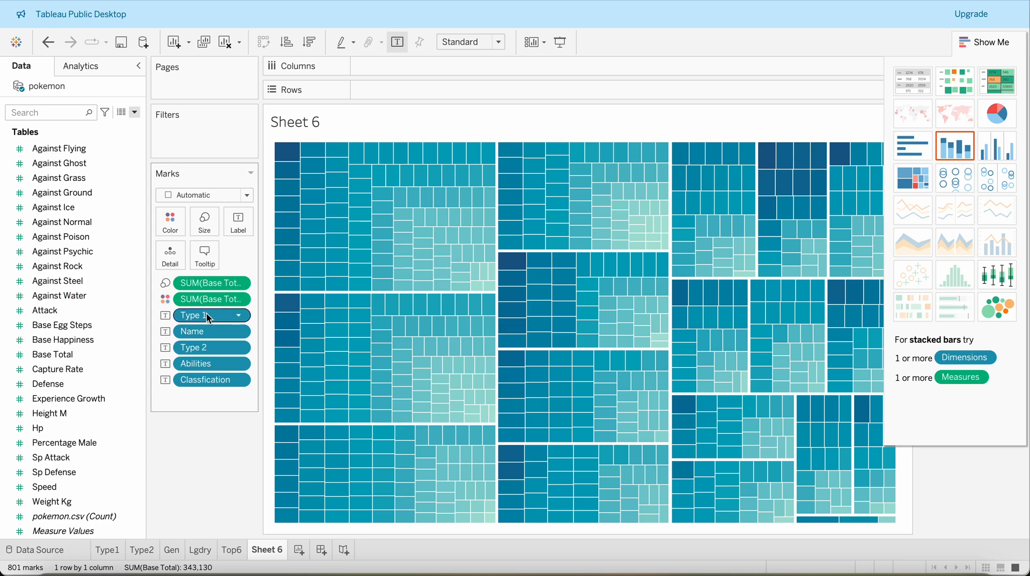
# - Filter Name to the top 6 by the sum of Base Total and close the chart type chooser
pyautogui.moveTo(208, 340); pyautogui.dragTo(214, 134)
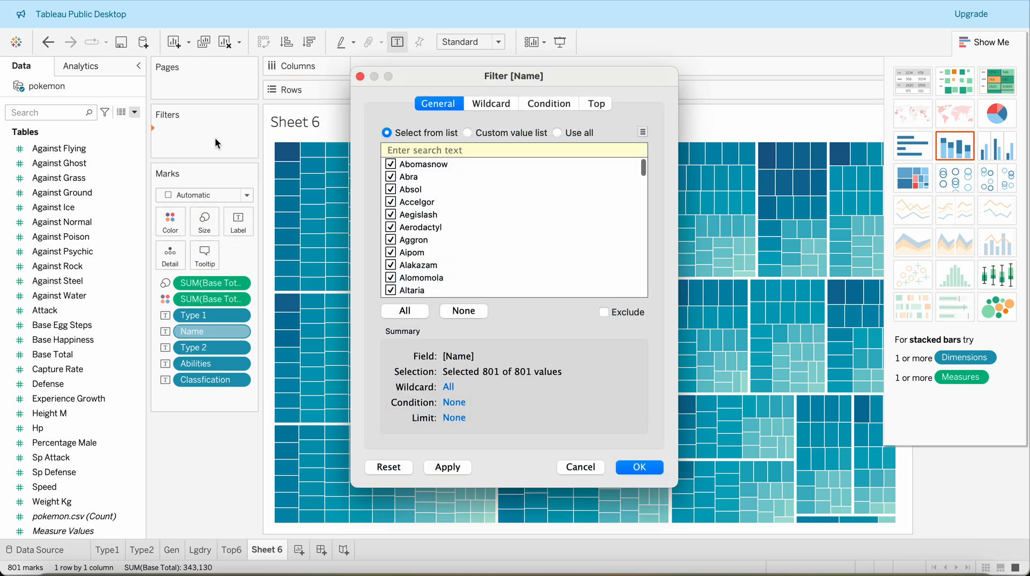
pyautogui.click(596, 105)
pyautogui.click(412, 146)
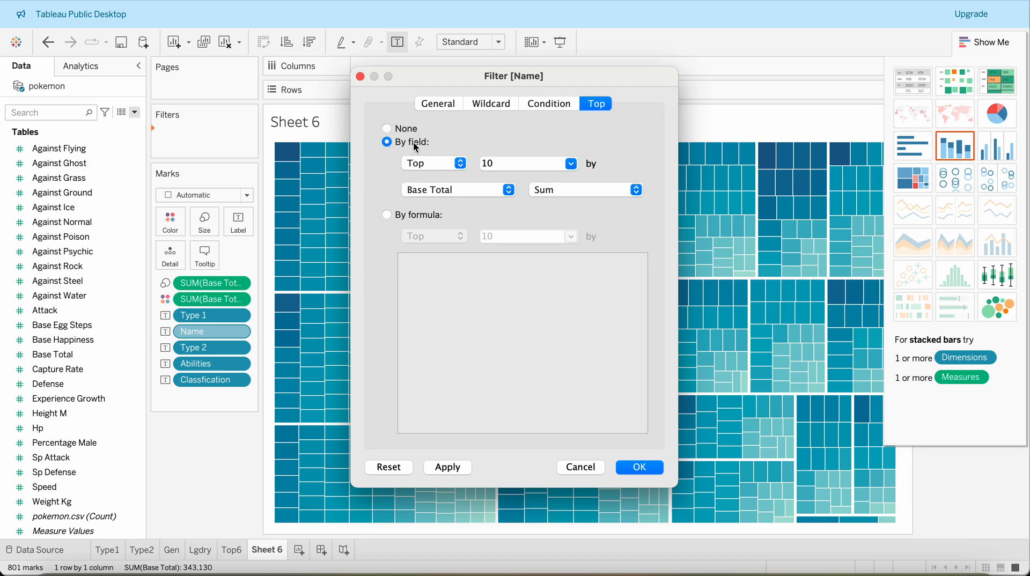
pyautogui.click(510, 164)
pyautogui.write('6')
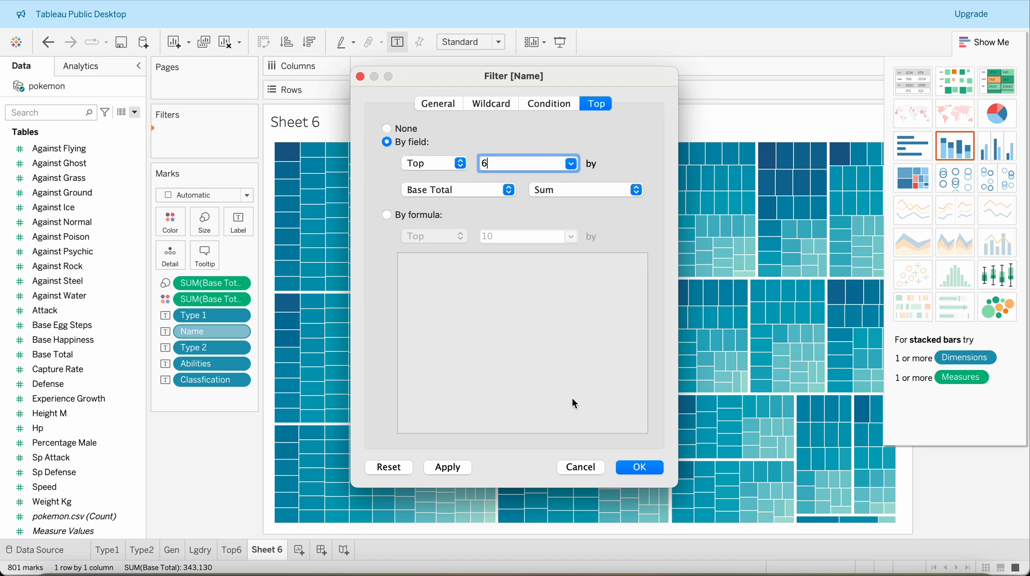
pyautogui.click(639, 466)
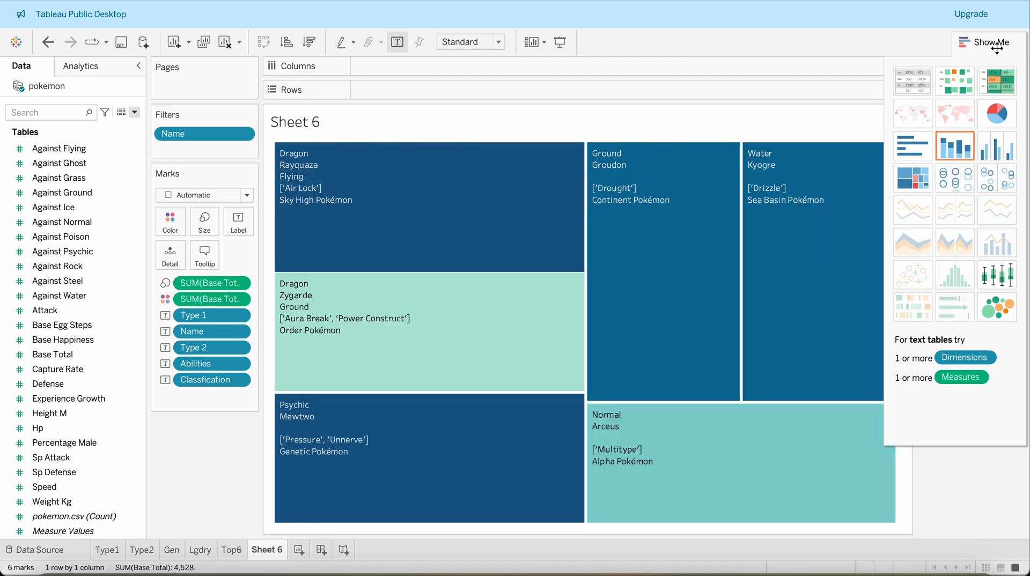
pyautogui.click(993, 43)
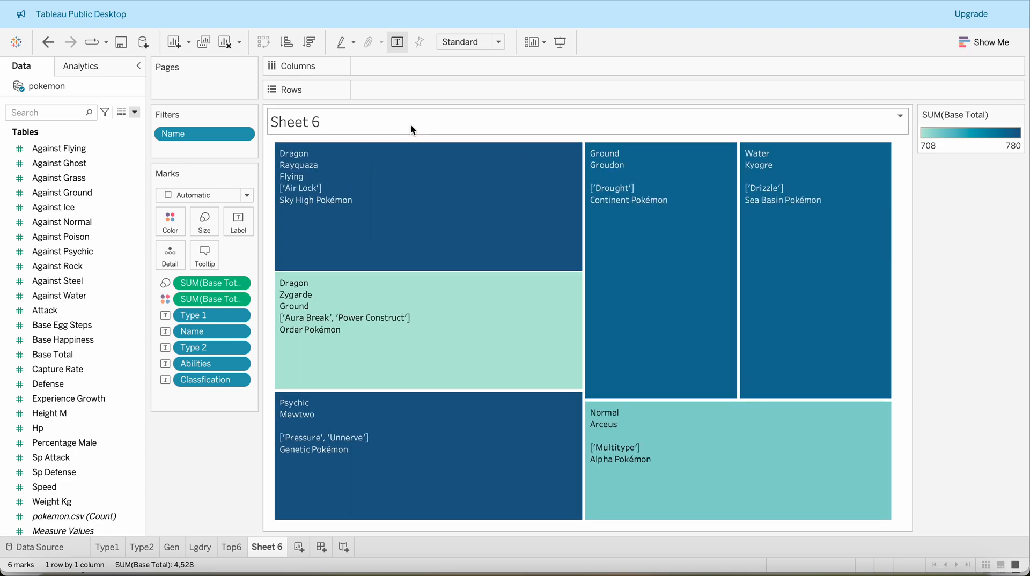
# - Inspect the tooltips of the Pokémon tiles in the treemap
pyautogui.moveTo(489, 369)
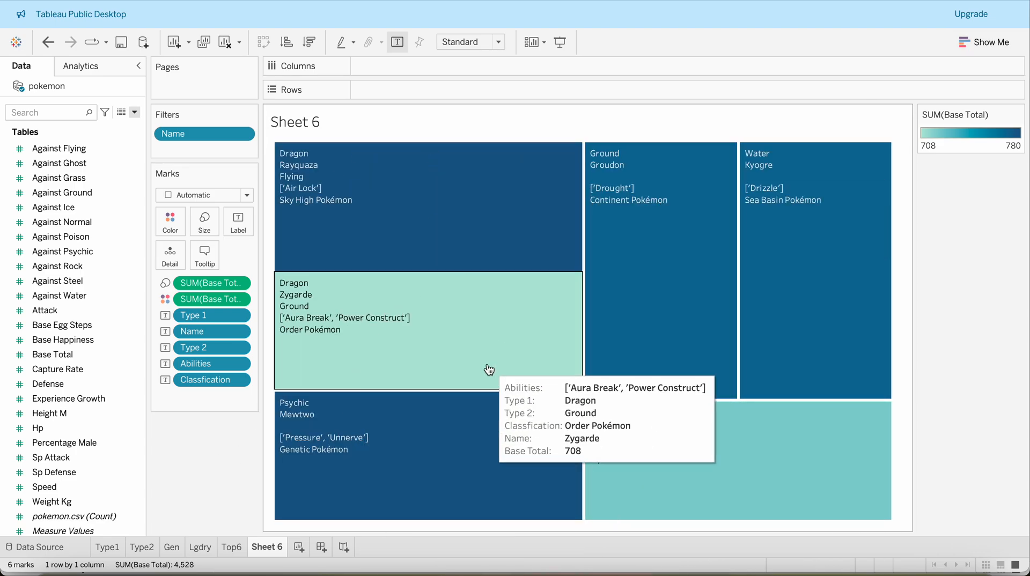
pyautogui.moveTo(575, 275)
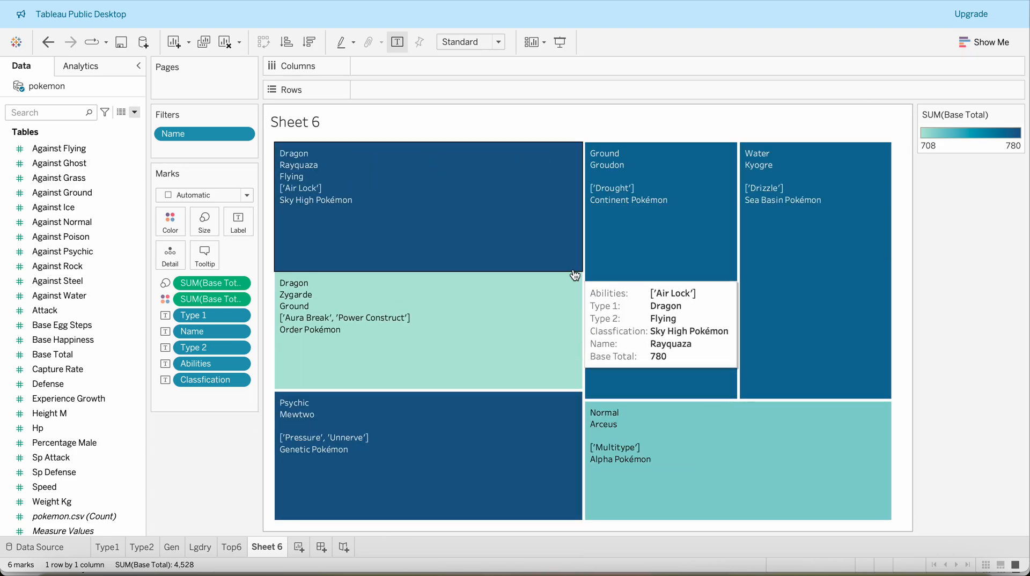
pyautogui.moveTo(475, 288)
pyautogui.moveTo(617, 161)
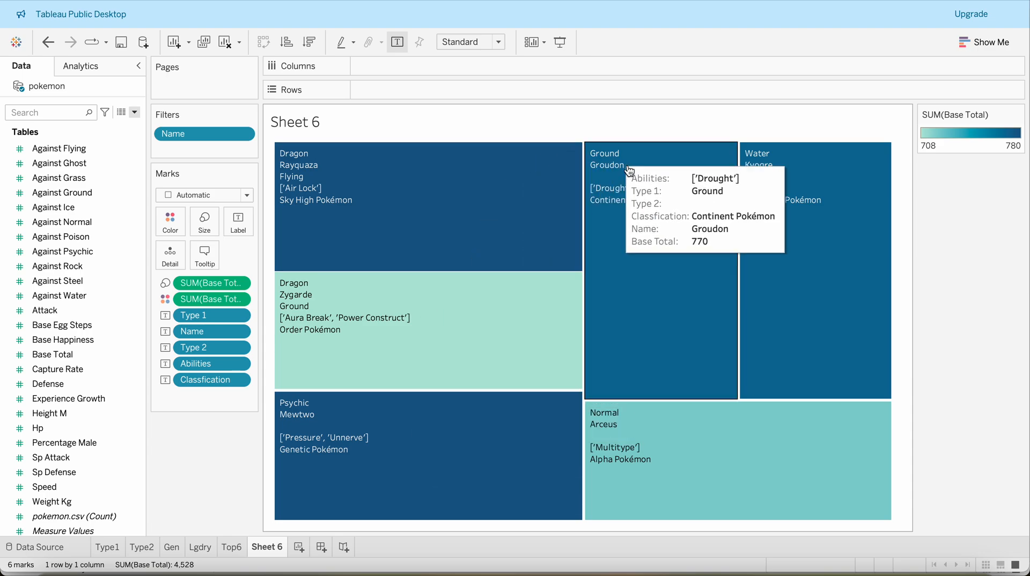
pyautogui.moveTo(763, 185)
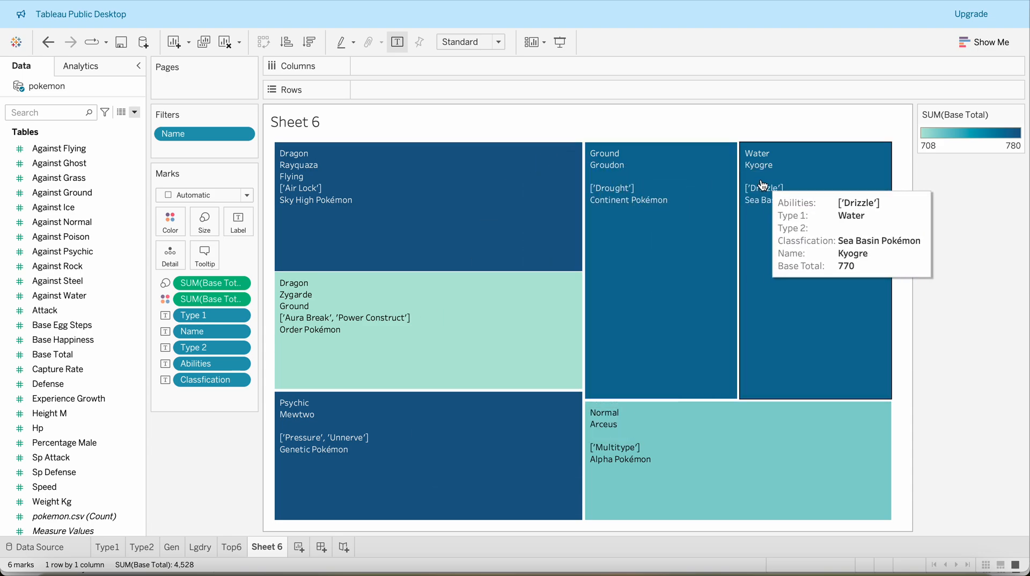
pyautogui.moveTo(531, 295)
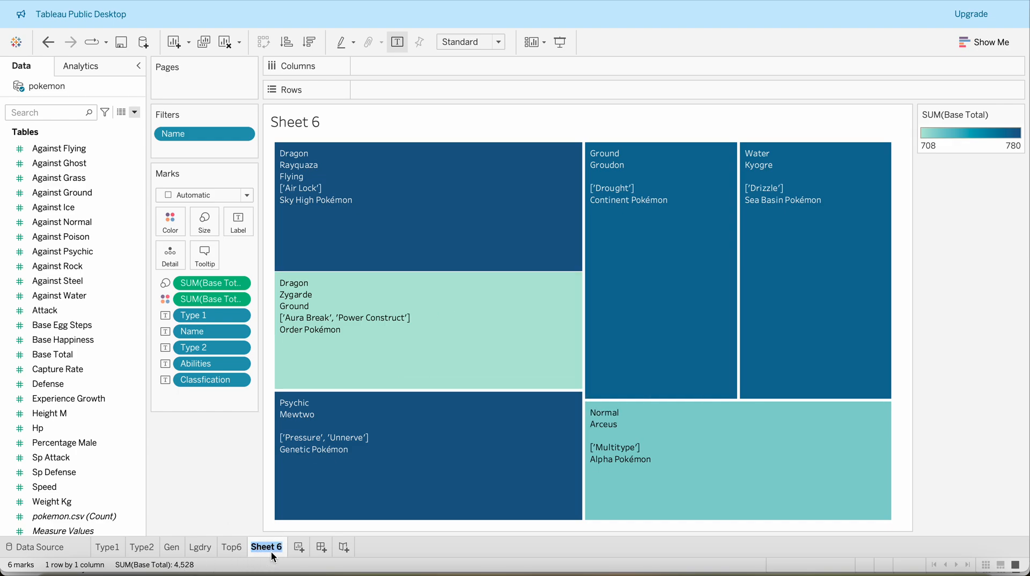
# - Rename the treemap worksheet as Tiles and create a new dashboard
pyautogui.write('les')
pyautogui.press('Return')
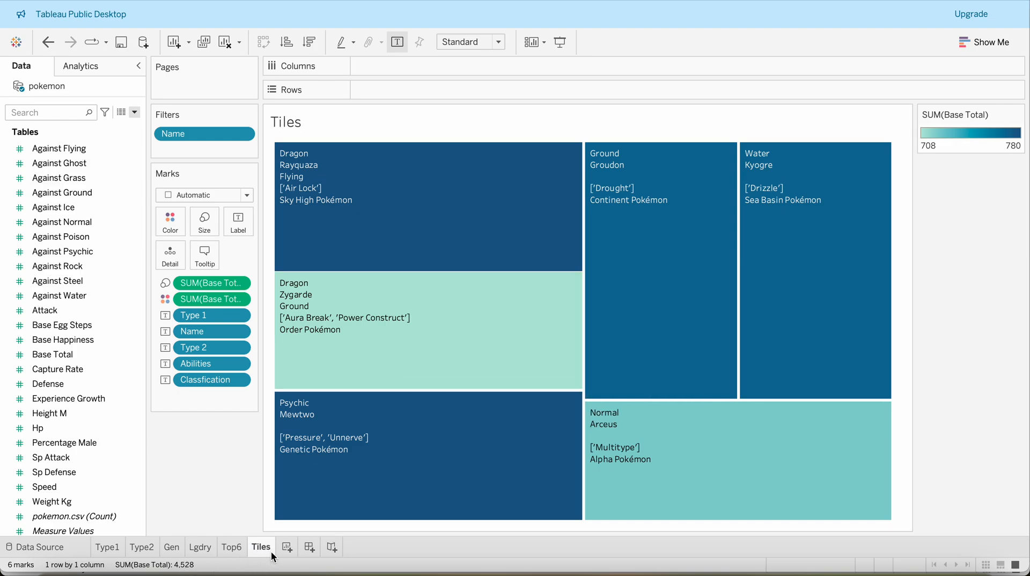
pyautogui.click(307, 547)
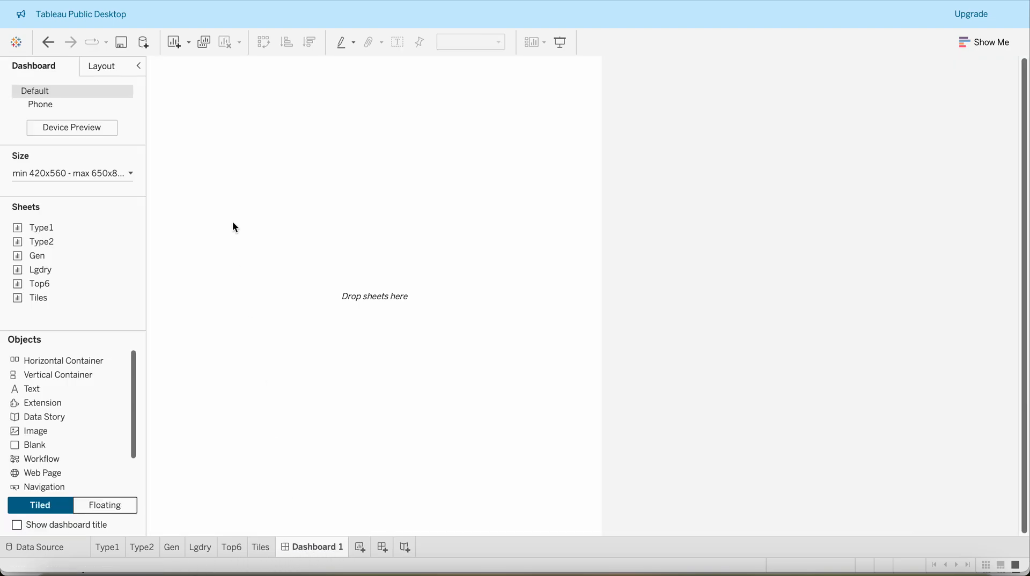
# - Set the dashboard to a fixed size using the Full Screen (1024 x 768) preset
pyautogui.click(67, 172)
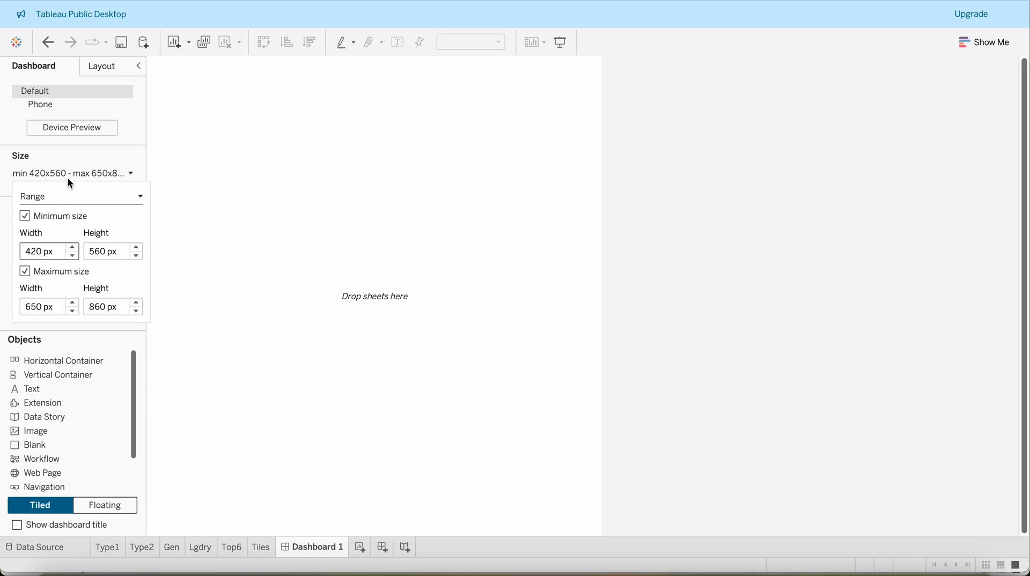
pyautogui.click(64, 198)
pyautogui.click(59, 209)
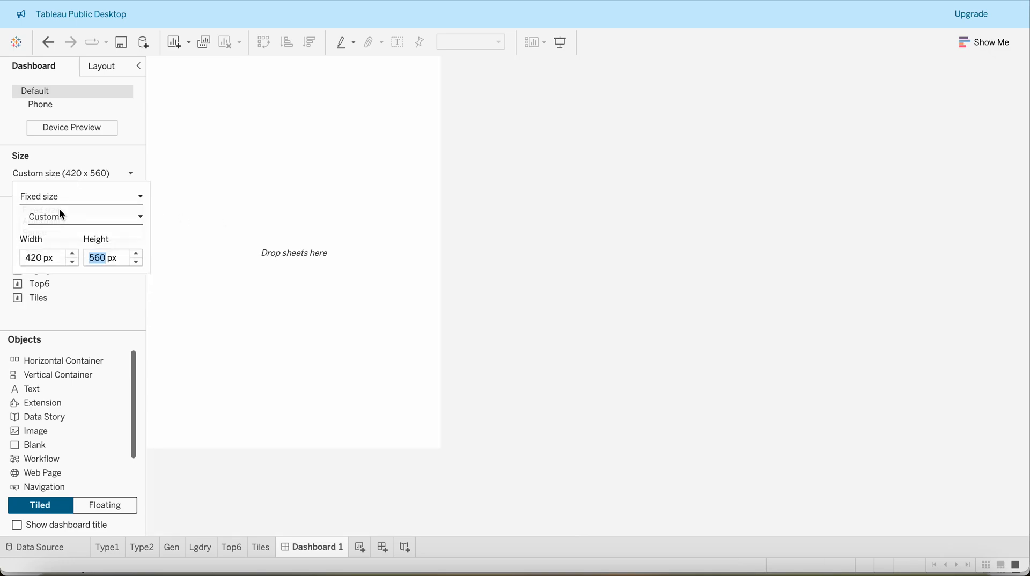
pyautogui.click(94, 216)
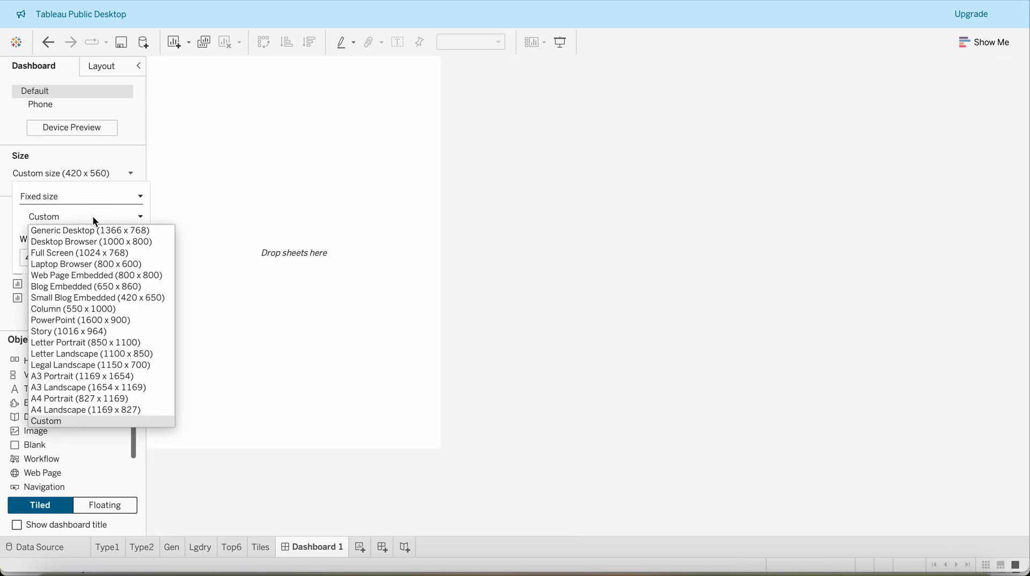
pyautogui.click(78, 257)
pyautogui.doubleClick(100, 258)
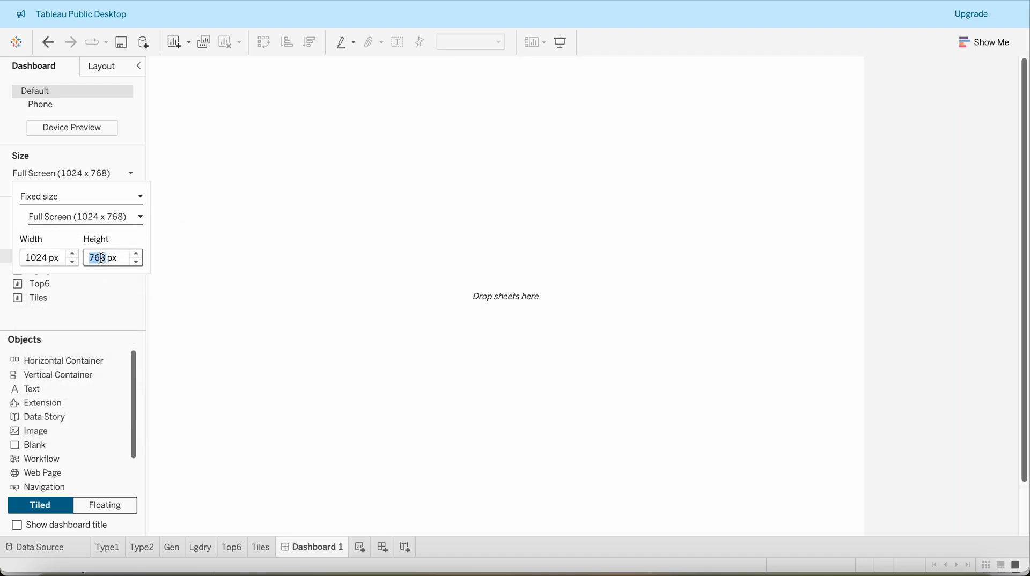
pyautogui.click(662, 295)
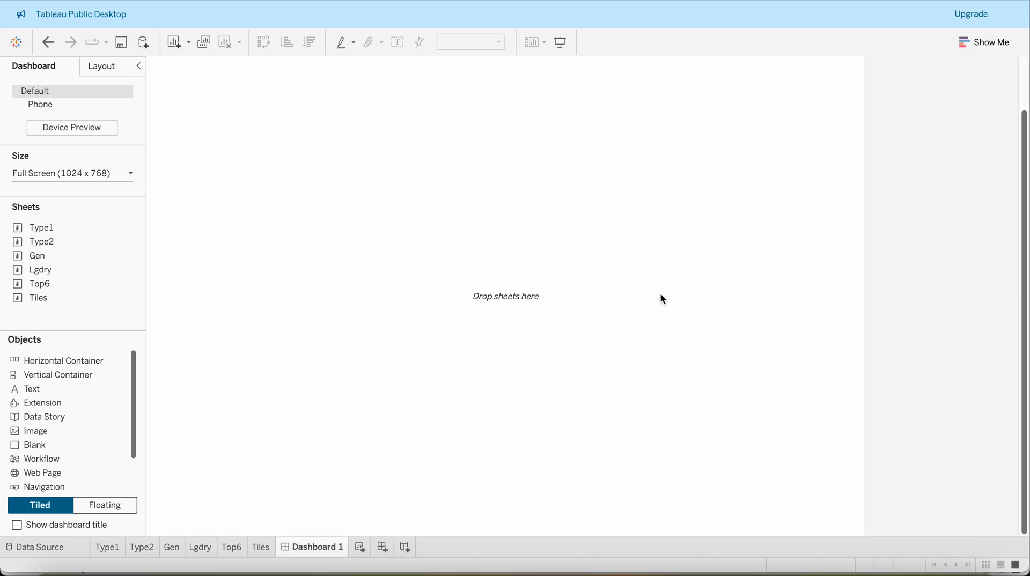
# - Set the dashboard's fixed height to 700 px
pyautogui.click(98, 180)
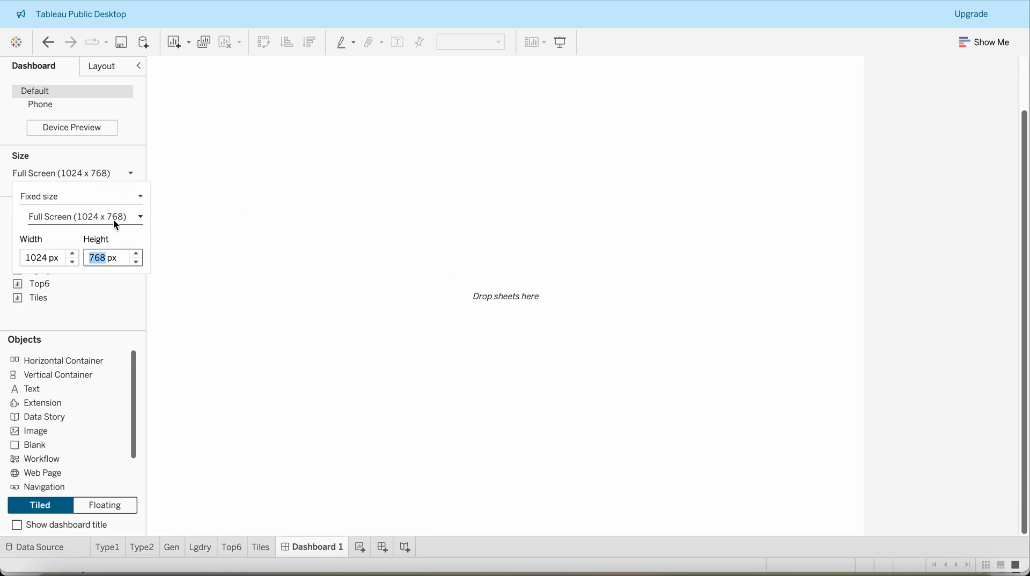
pyautogui.write('700')
pyautogui.press('Return')
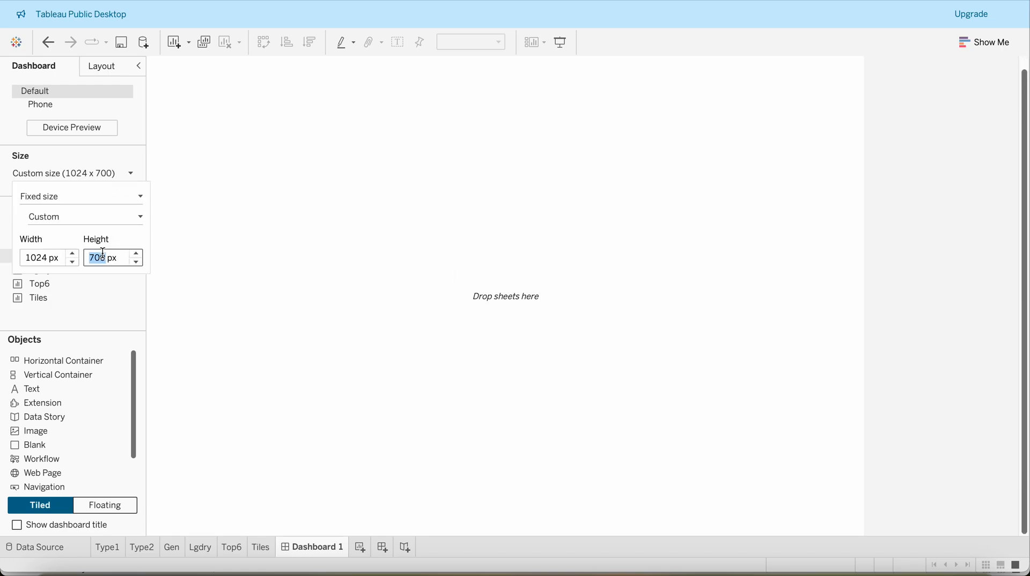
pyautogui.click(509, 319)
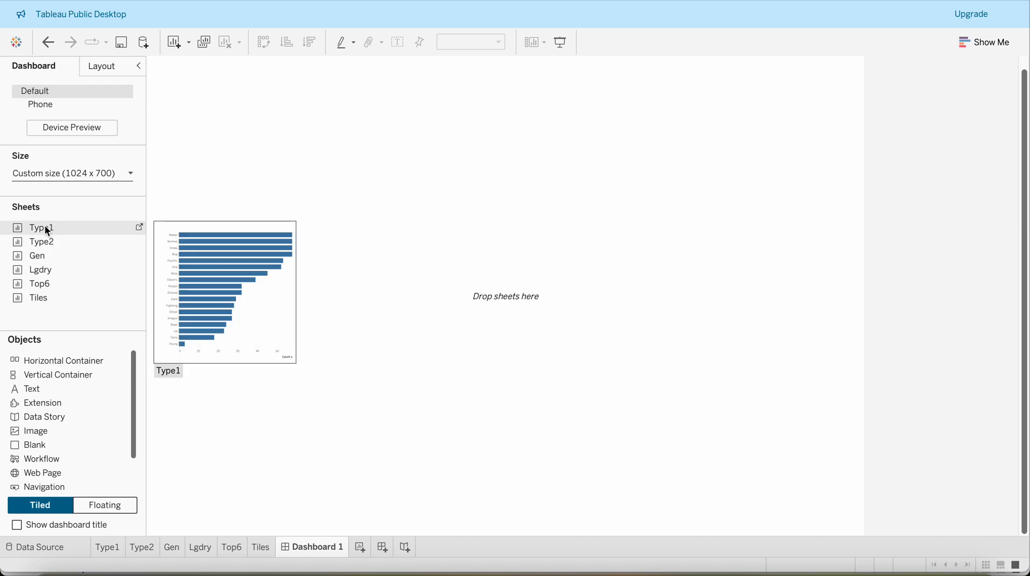
# - Place the Type1 and Type2 sheets side by side on the dashboard, with Gen and Lgdry beneath them
pyautogui.moveTo(43, 227); pyautogui.dragTo(281, 235)
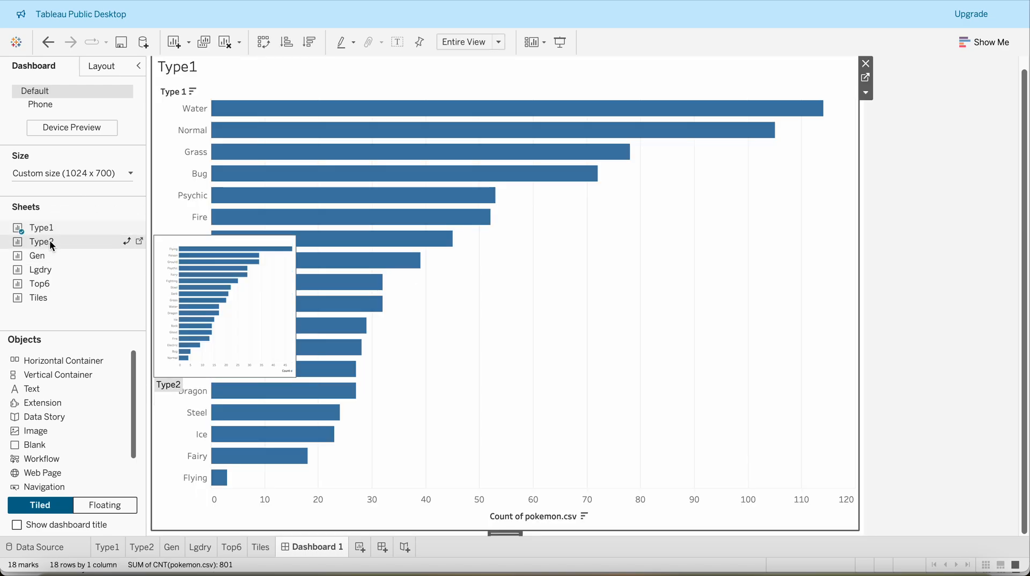
pyautogui.moveTo(48, 240)
pyautogui.mouseDown()
pyautogui.moveTo(702, 282)
pyautogui.moveTo(687, 283)
pyautogui.mouseUp()
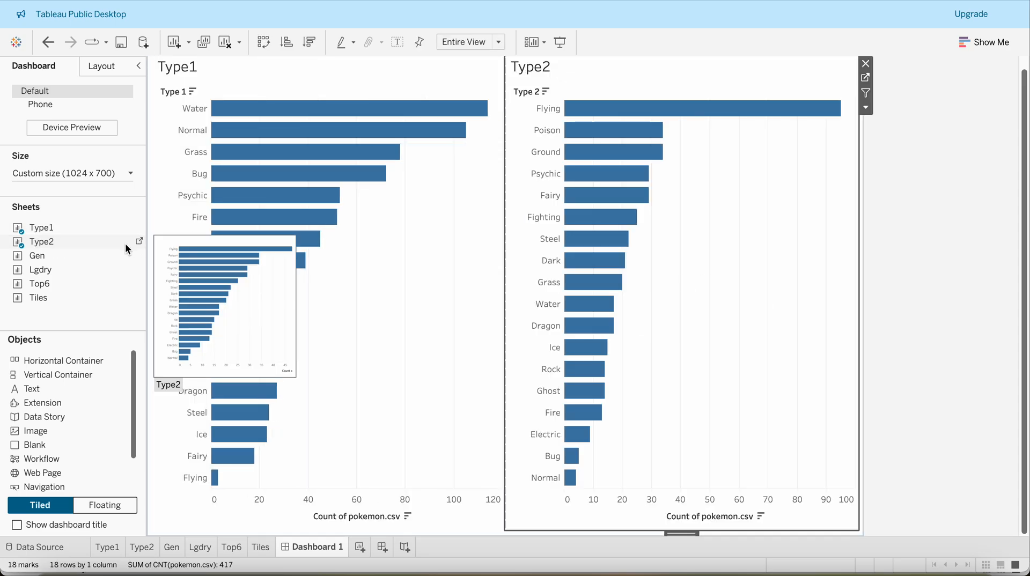
pyautogui.moveTo(37, 255); pyautogui.dragTo(678, 397)
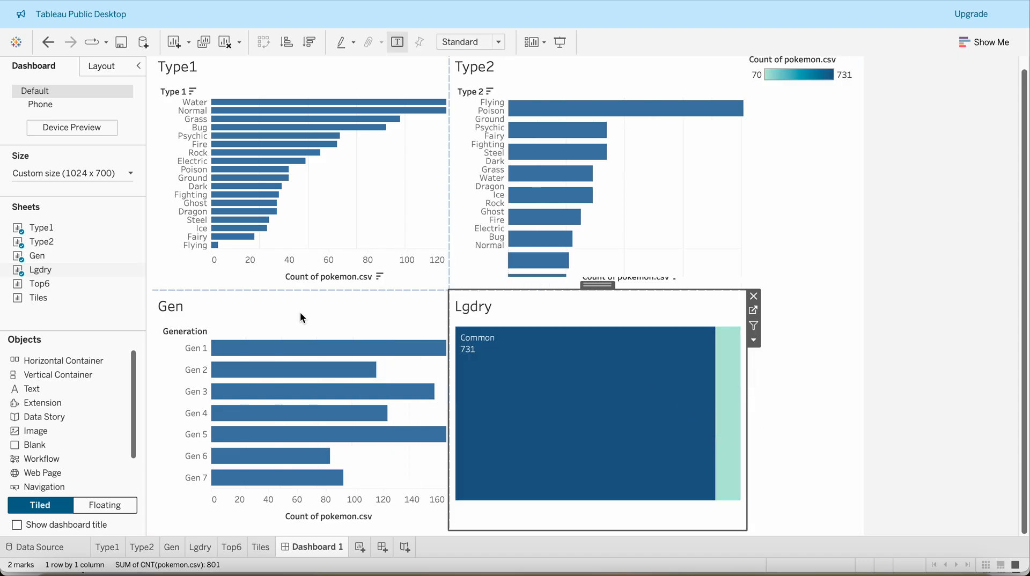
# - Add the Top6 sheet as a full-height column beside the four charts and insert Tiles between them
pyautogui.moveTo(40, 289); pyautogui.dragTo(749, 282)
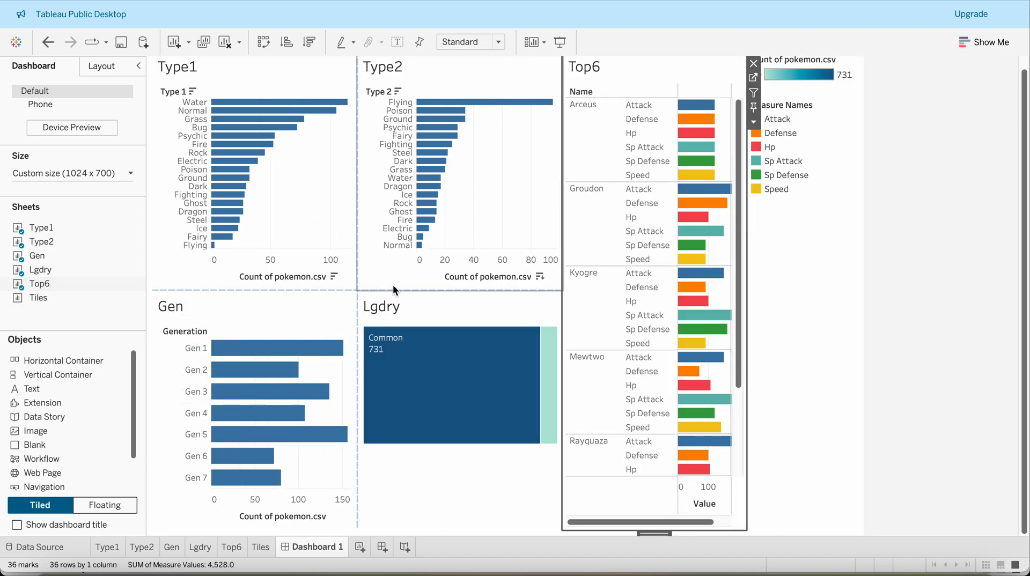
pyautogui.moveTo(108, 296)
pyautogui.moveTo(53, 301); pyautogui.dragTo(567, 326)
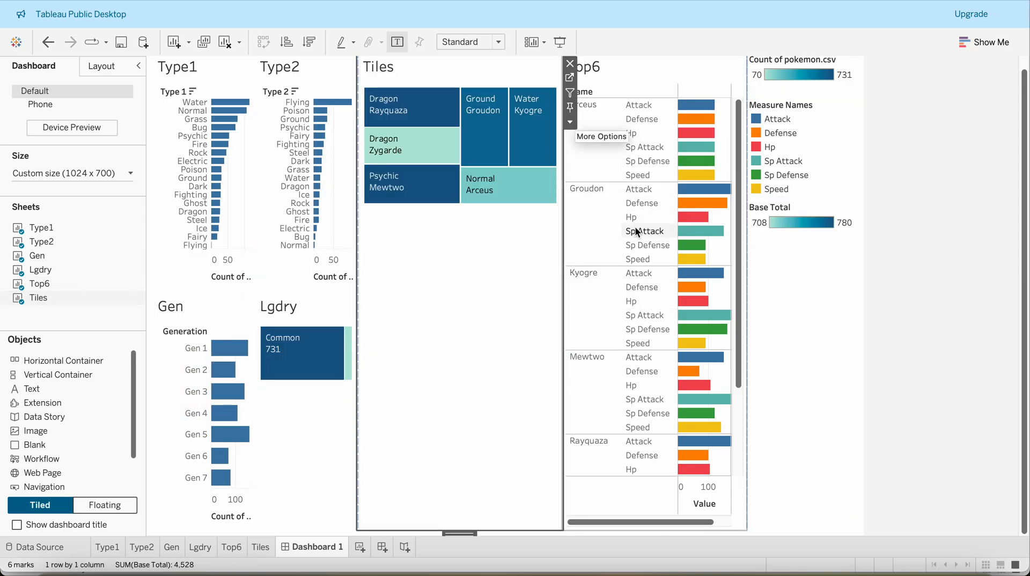
# - Fit the Tiles treemap to Entire View within its dashboard area
pyautogui.click(570, 122)
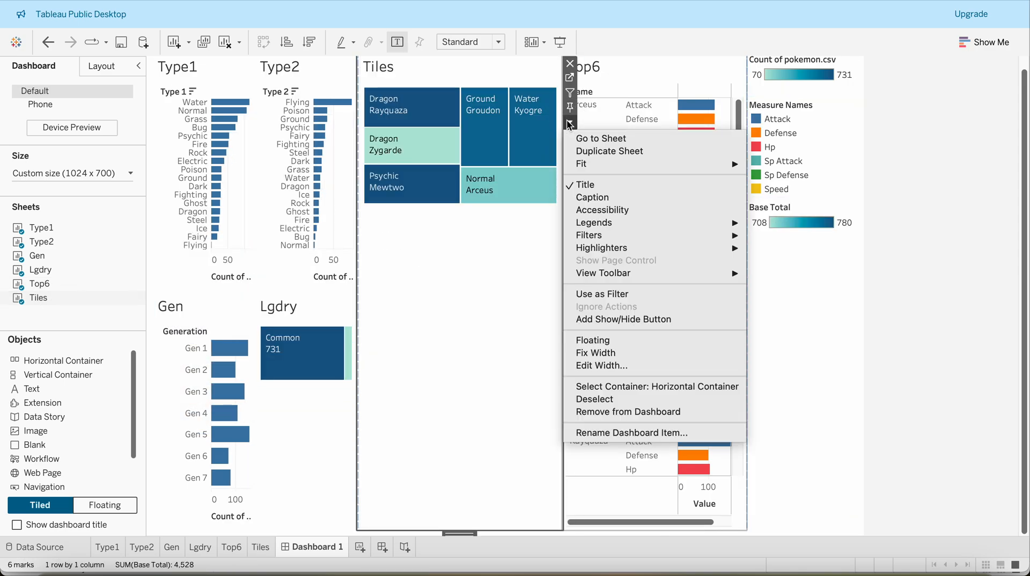
pyautogui.moveTo(646, 164)
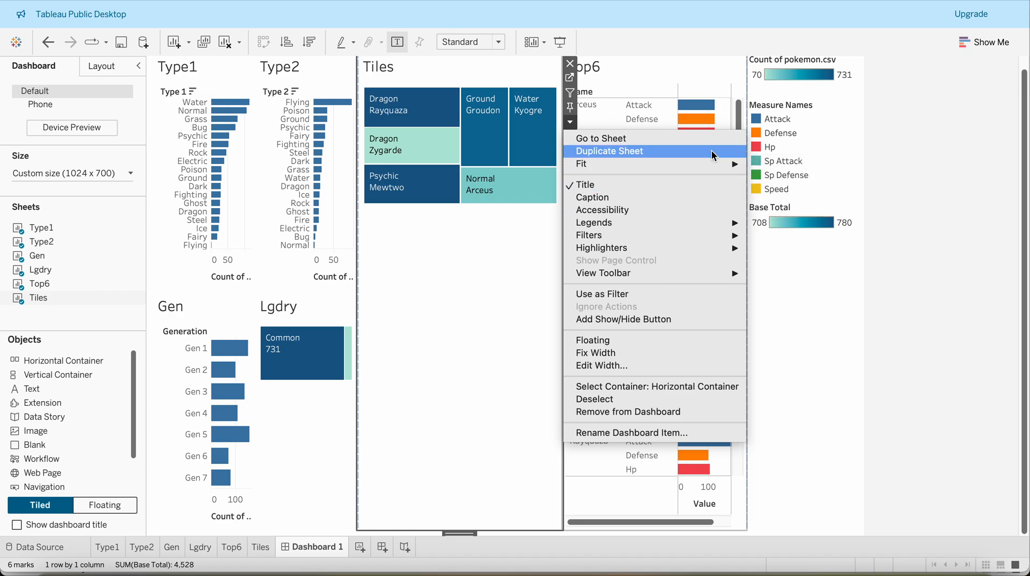
pyautogui.click(770, 200)
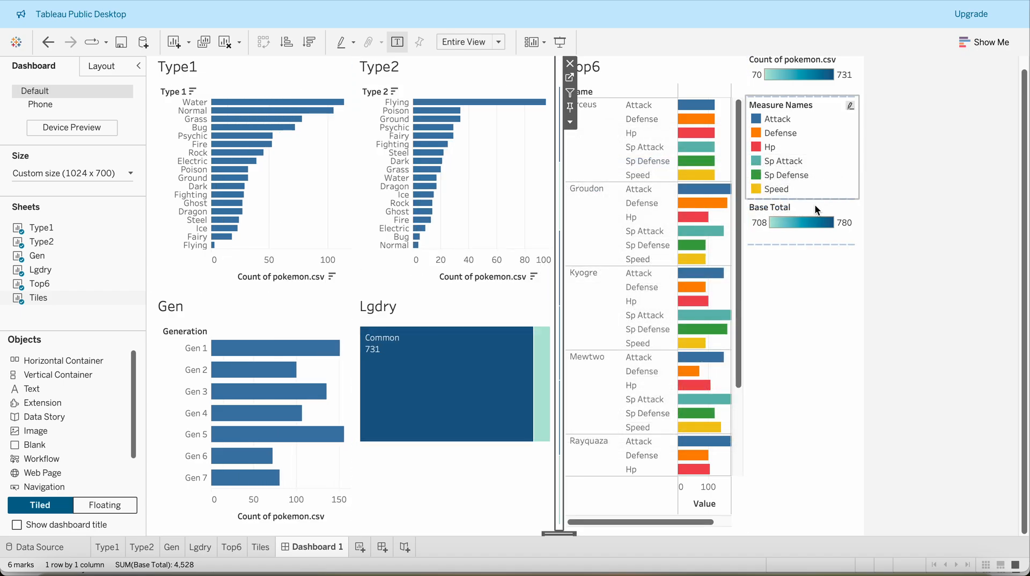
pyautogui.click(781, 252)
pyautogui.click(865, 63)
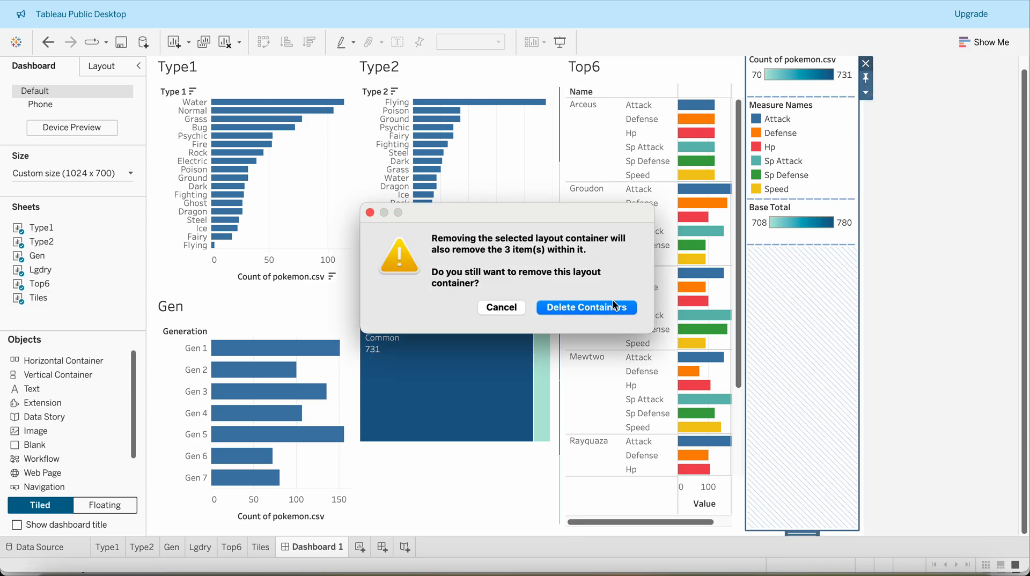
pyautogui.click(494, 308)
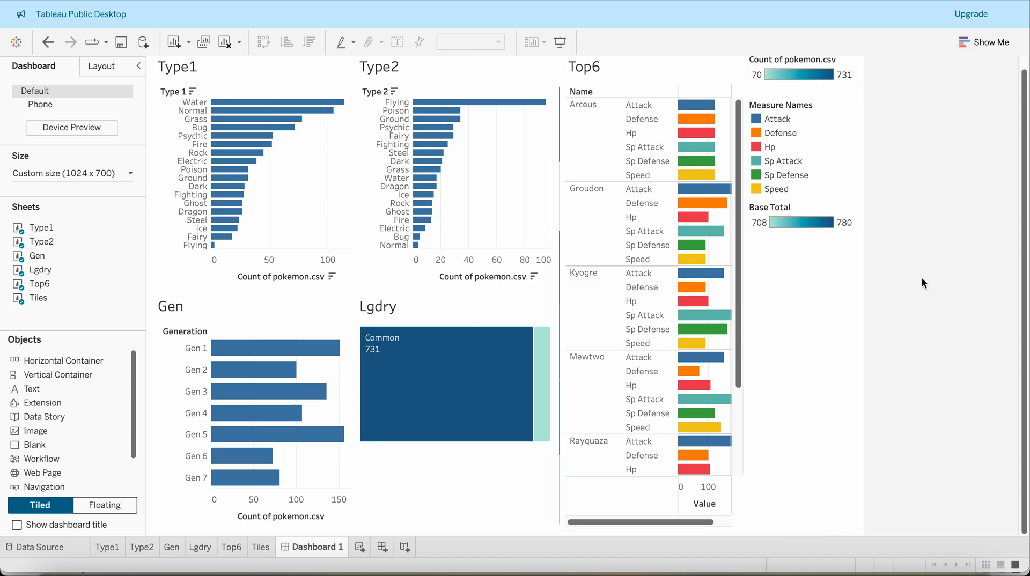
# - Delete the layout container holding the Count of pokemon.csv, Measure Names and Base Total legends
pyautogui.click(790, 90)
pyautogui.click(786, 121)
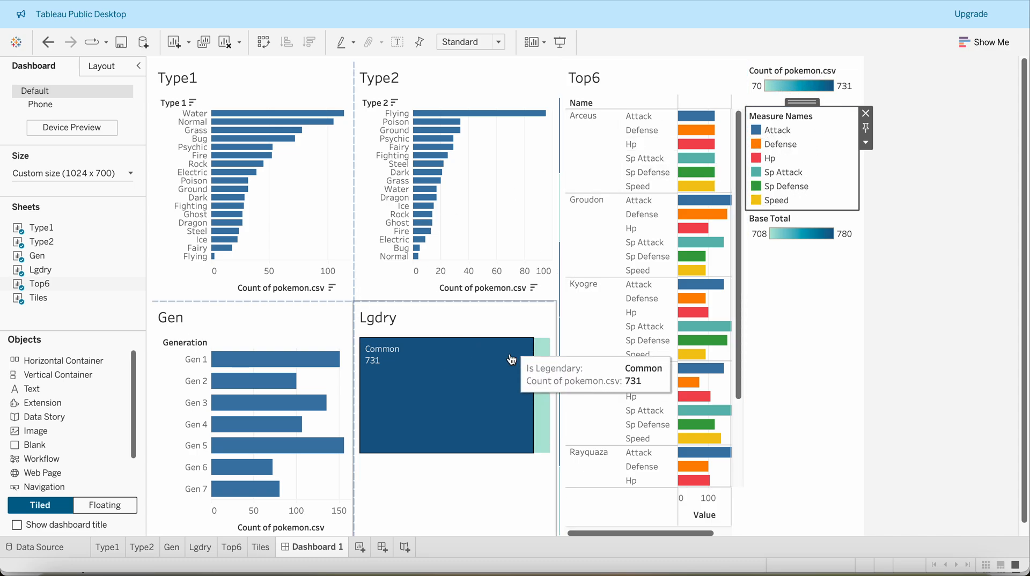
pyautogui.moveTo(541, 362)
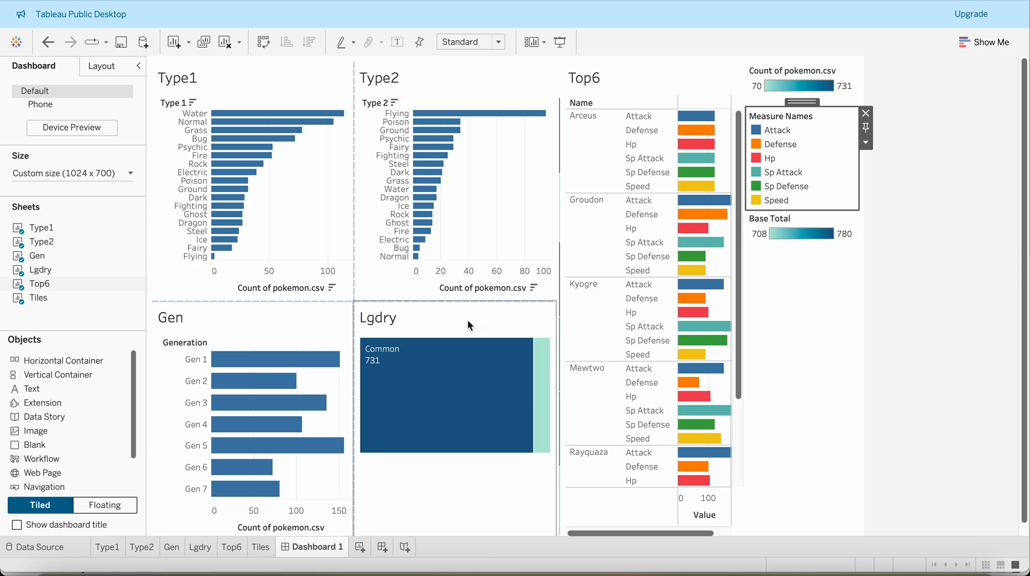
pyautogui.click(810, 222)
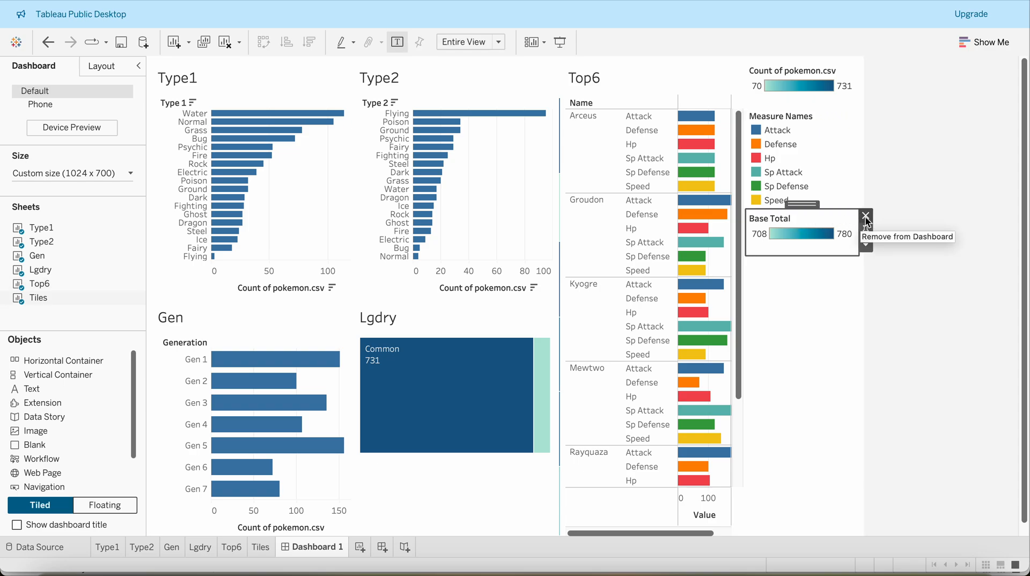
pyautogui.click(793, 347)
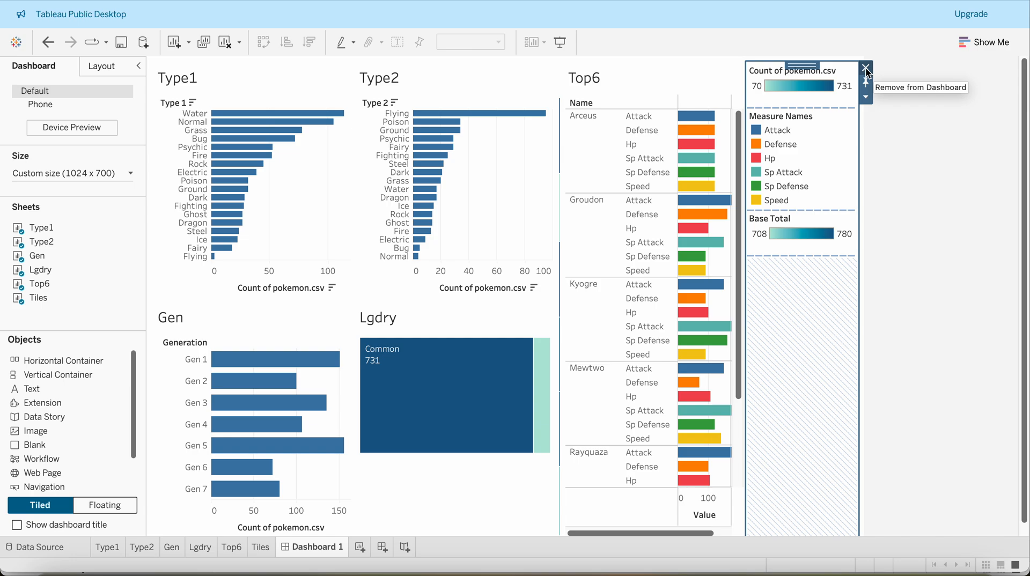
pyautogui.click(865, 67)
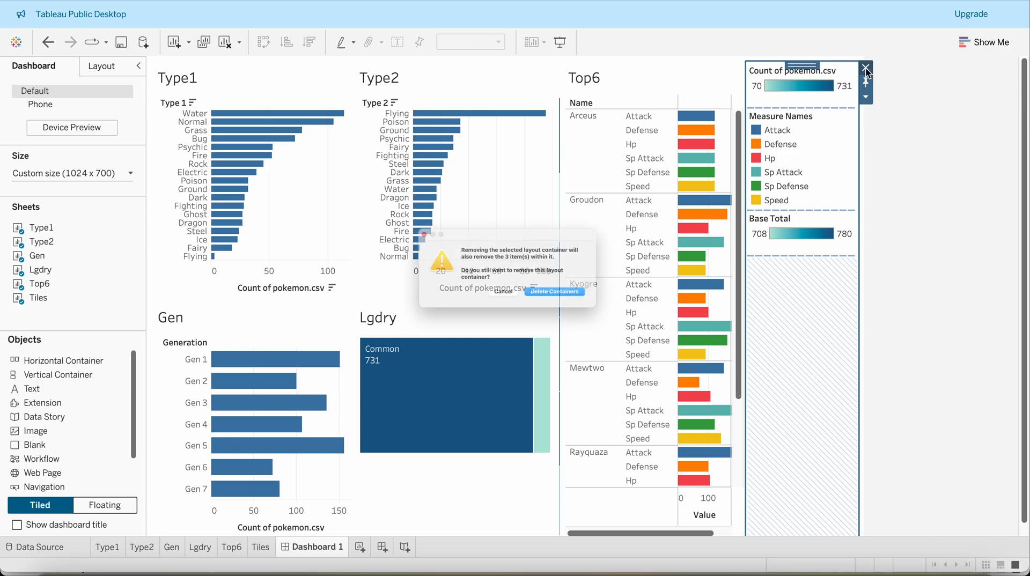
pyautogui.click(572, 307)
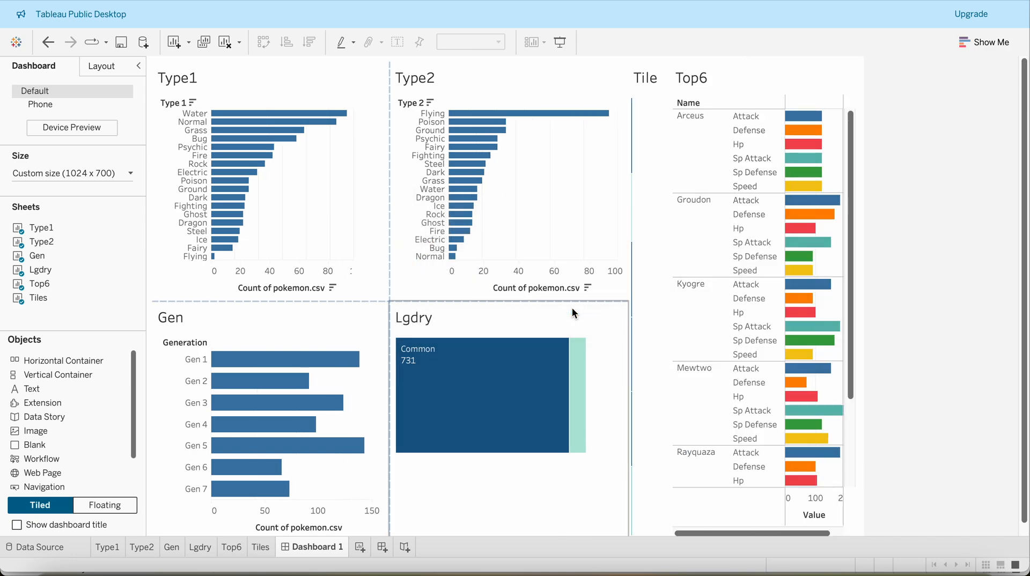
# - Widen the Tiles treemap to show its labels and narrow the four charts to give Top6 more room
pyautogui.moveTo(629, 269); pyautogui.dragTo(648, 260)
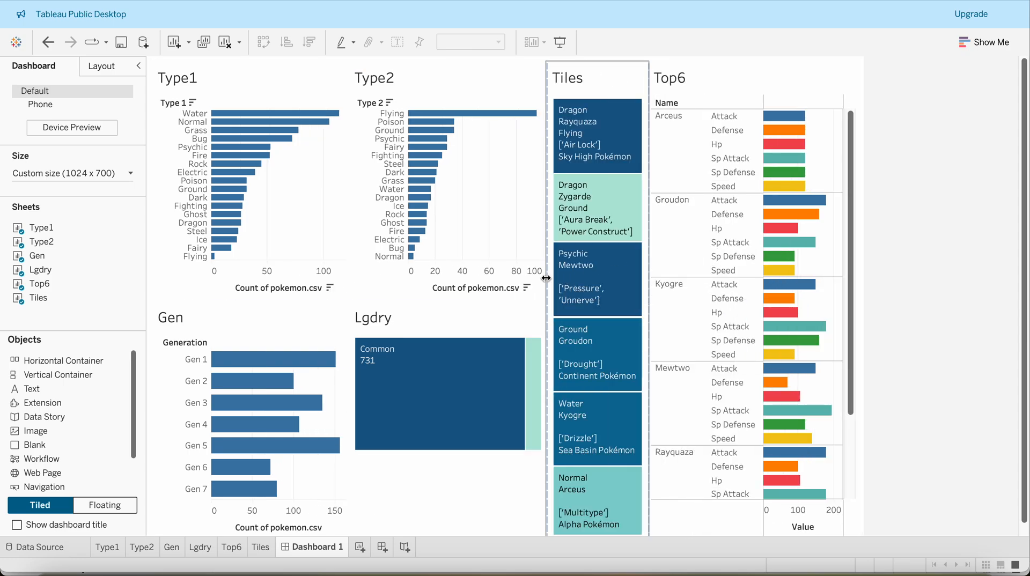
pyautogui.moveTo(546, 279); pyautogui.dragTo(517, 279)
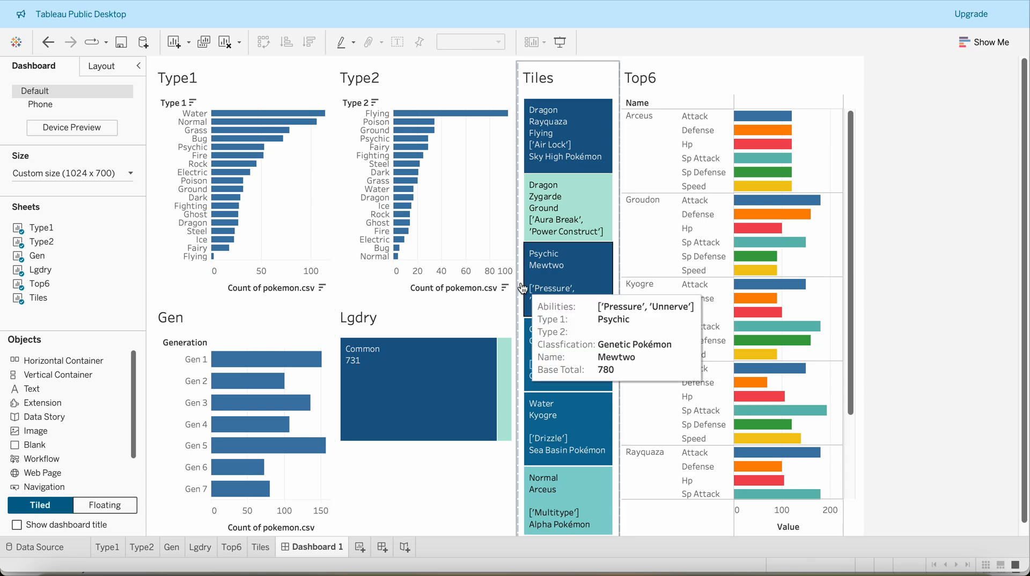
pyautogui.moveTo(516, 284); pyautogui.dragTo(490, 288)
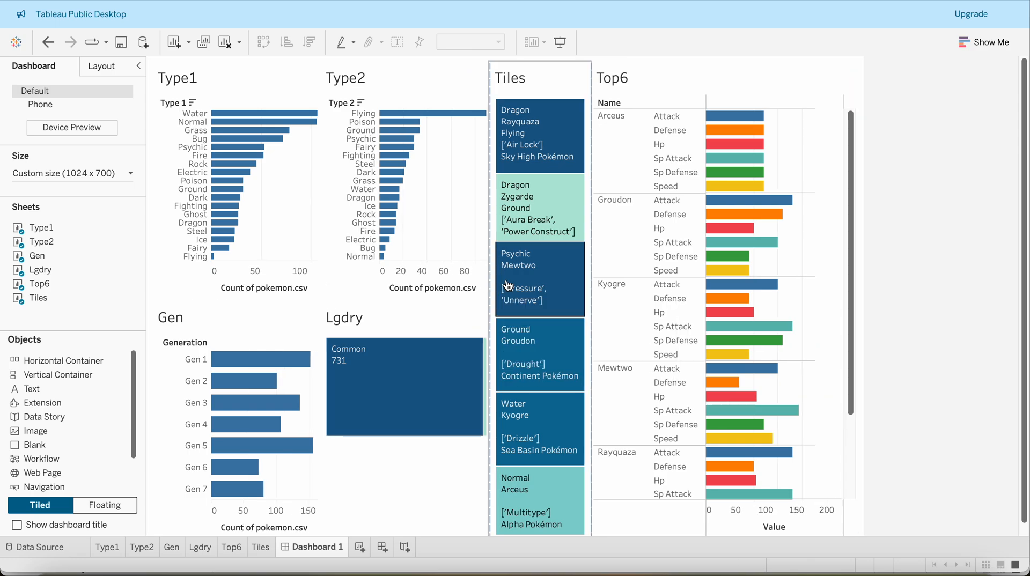
# - Adjust the border between Tiles and Top6 so the treemap arranges its tiles in two columns
pyautogui.moveTo(594, 271); pyautogui.dragTo(638, 273)
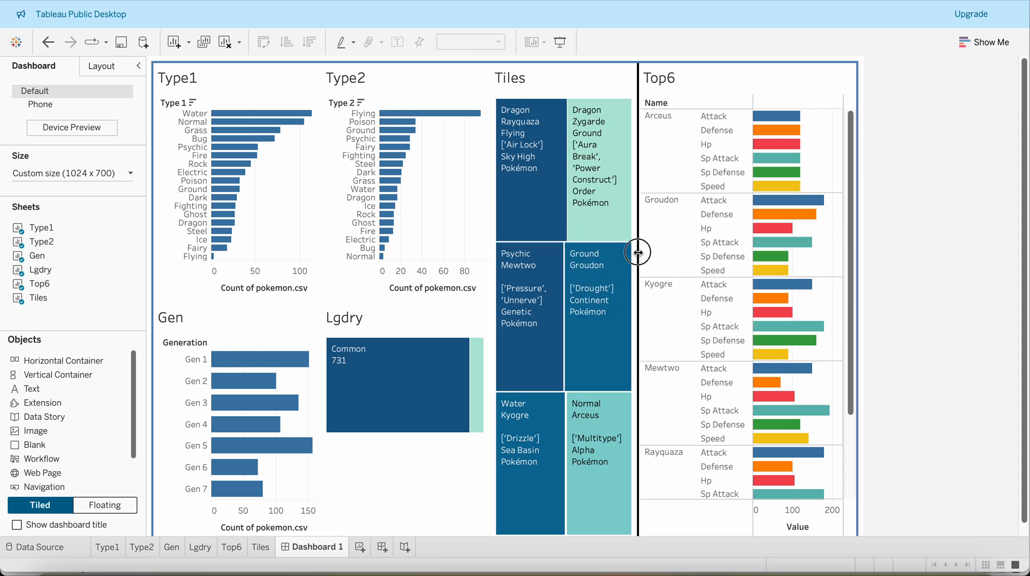
pyautogui.moveTo(639, 252); pyautogui.dragTo(590, 254)
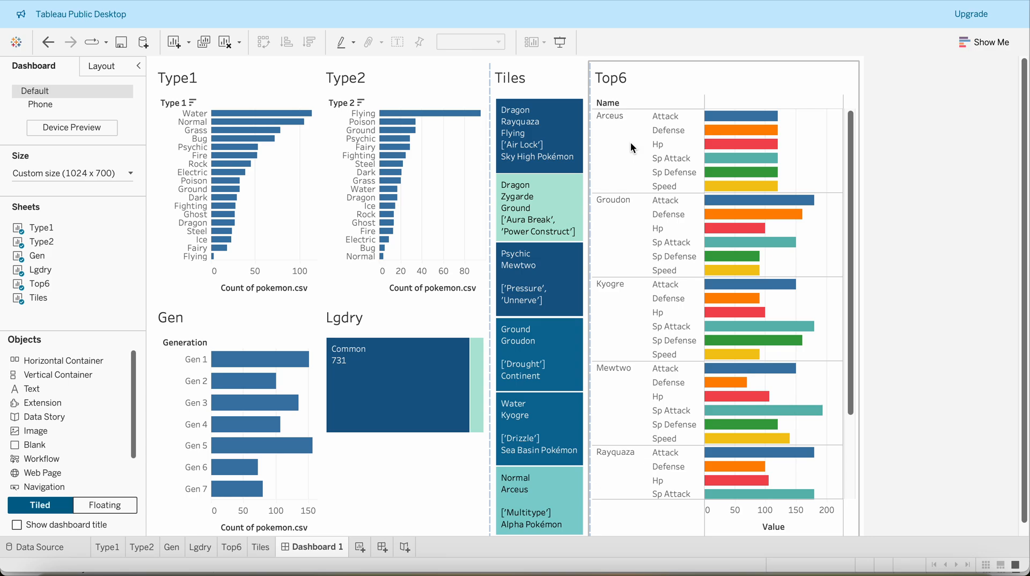
pyautogui.moveTo(558, 143)
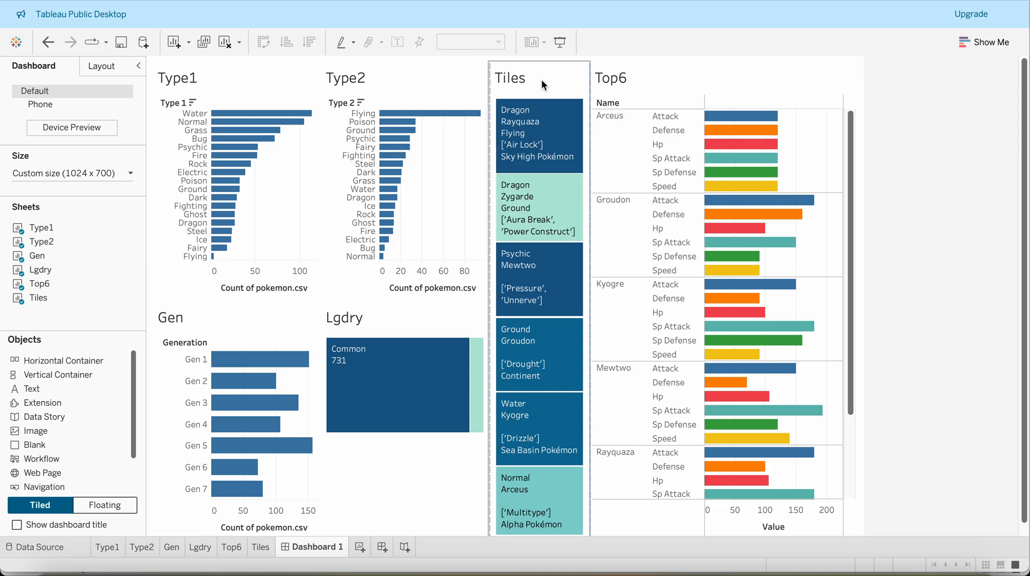
pyautogui.moveTo(579, 198)
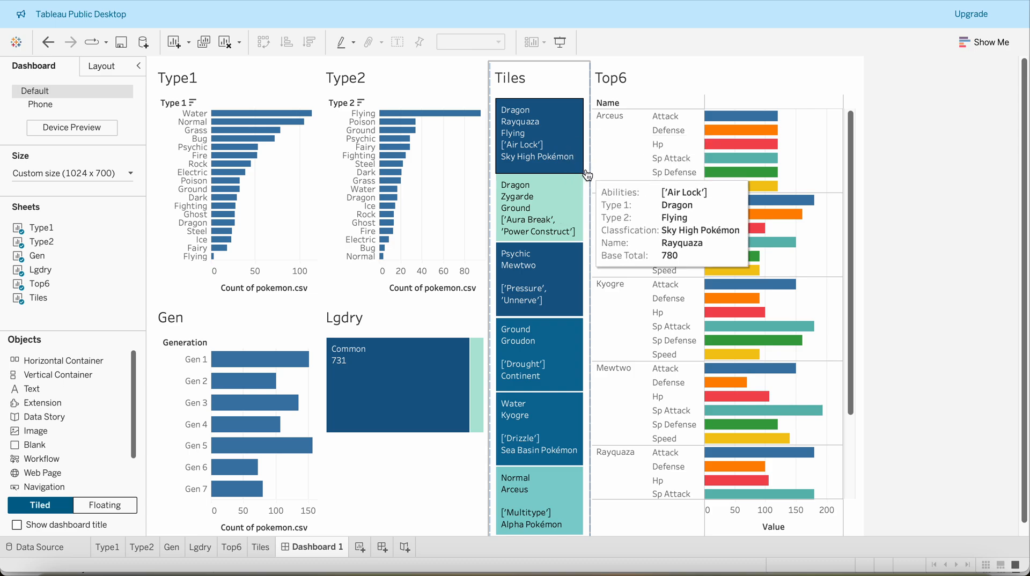
pyautogui.moveTo(589, 175); pyautogui.dragTo(612, 173)
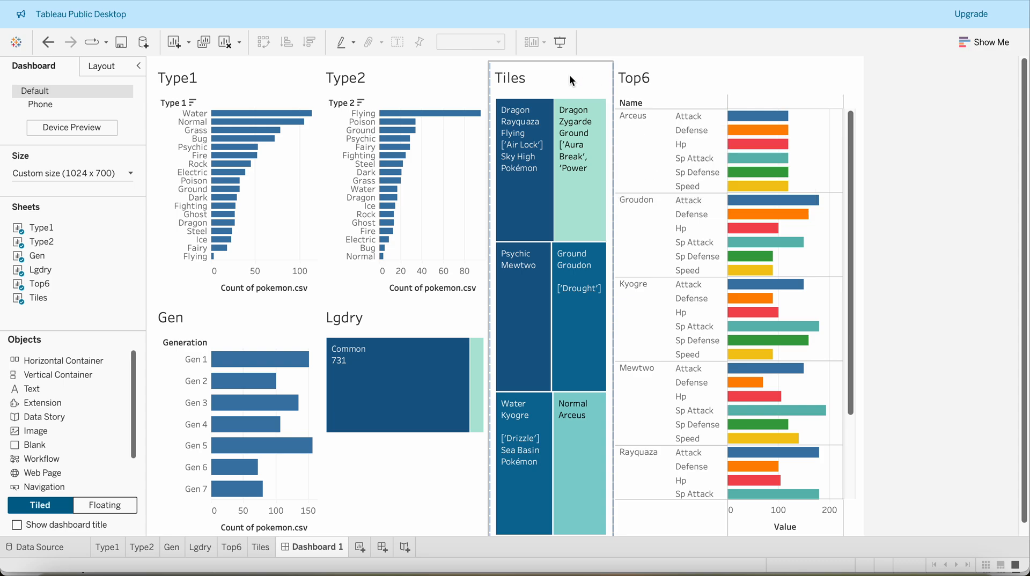
pyautogui.moveTo(512, 278)
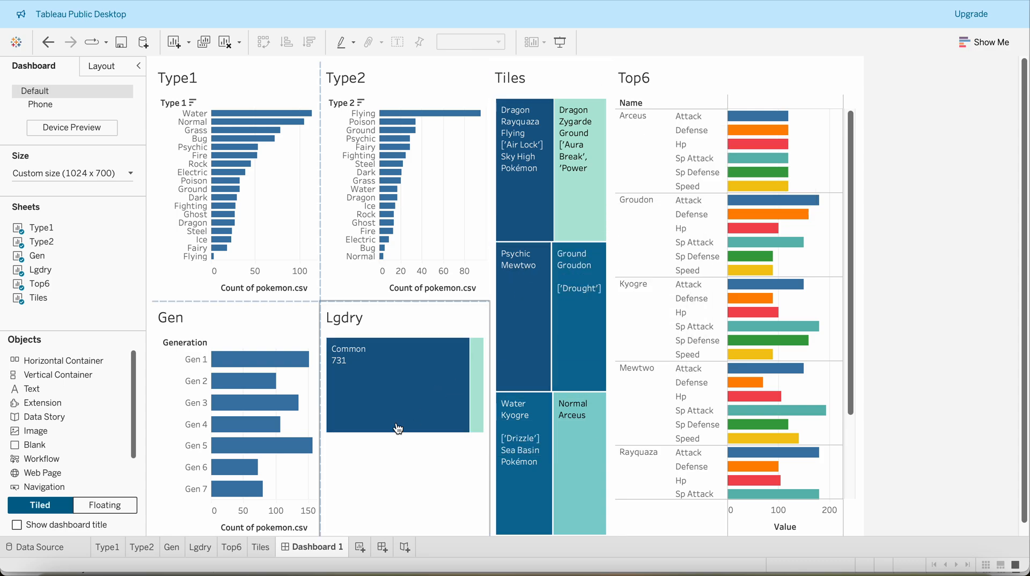
# - Convert the treemap on the Tiles sheet into a text table
pyautogui.moveTo(541, 105)
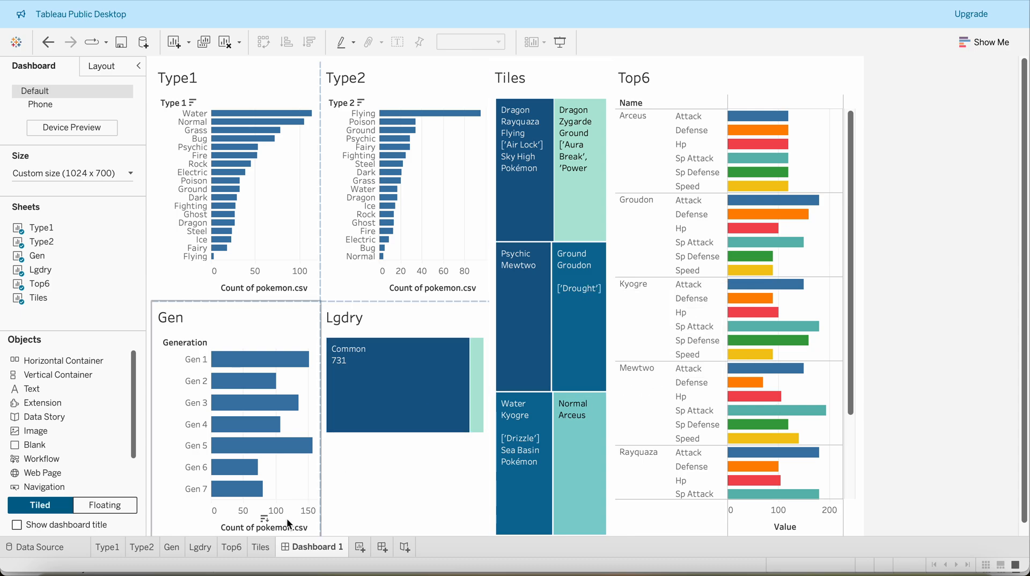
pyautogui.click(260, 548)
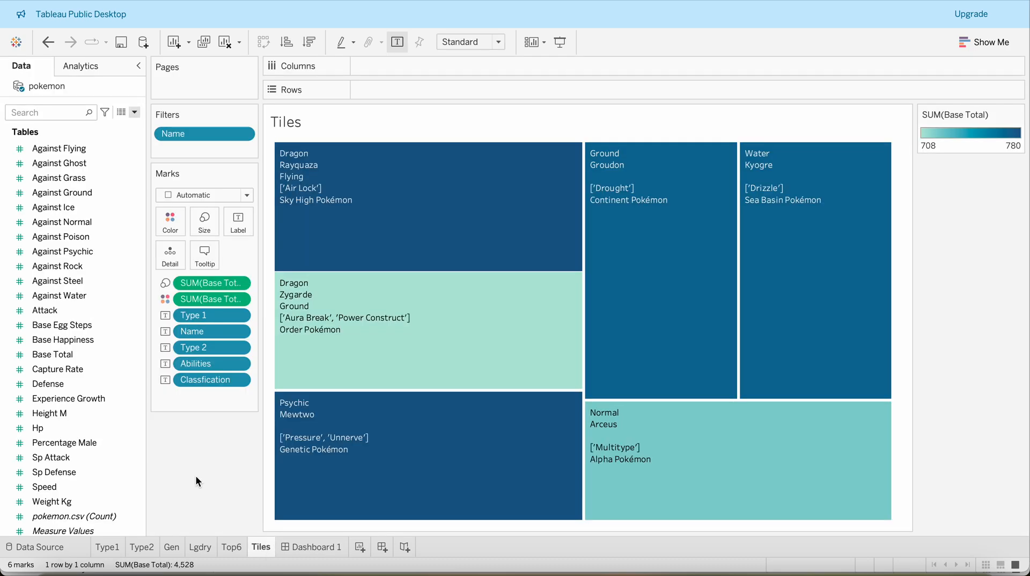
pyautogui.click(105, 432)
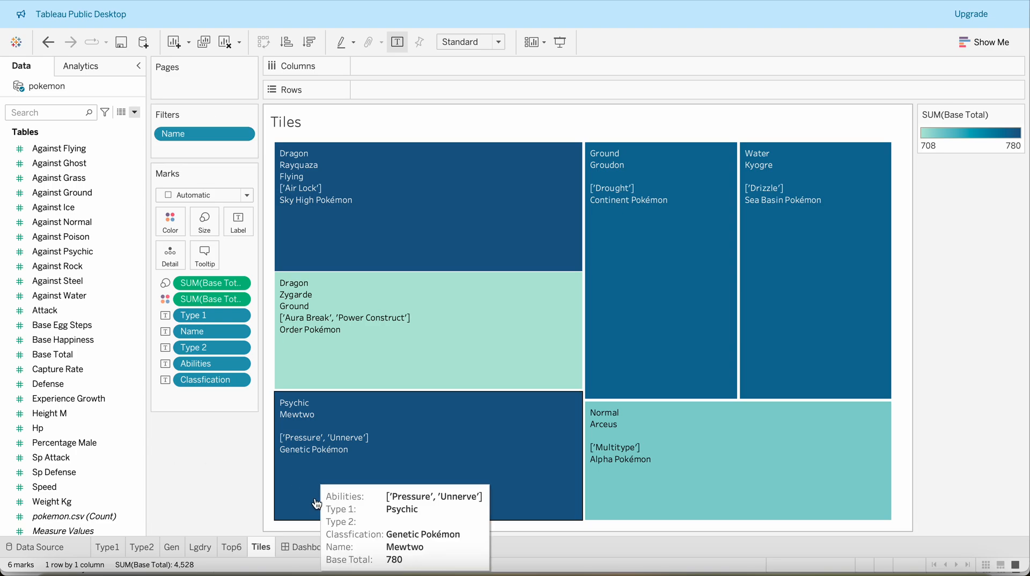
pyautogui.moveTo(229, 552)
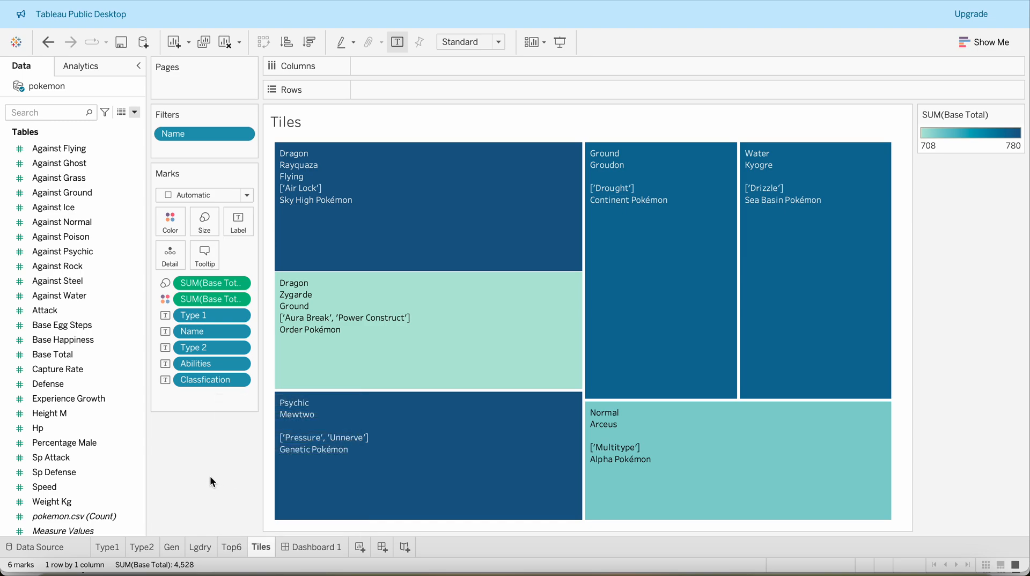
pyautogui.click(89, 399)
pyautogui.click(977, 43)
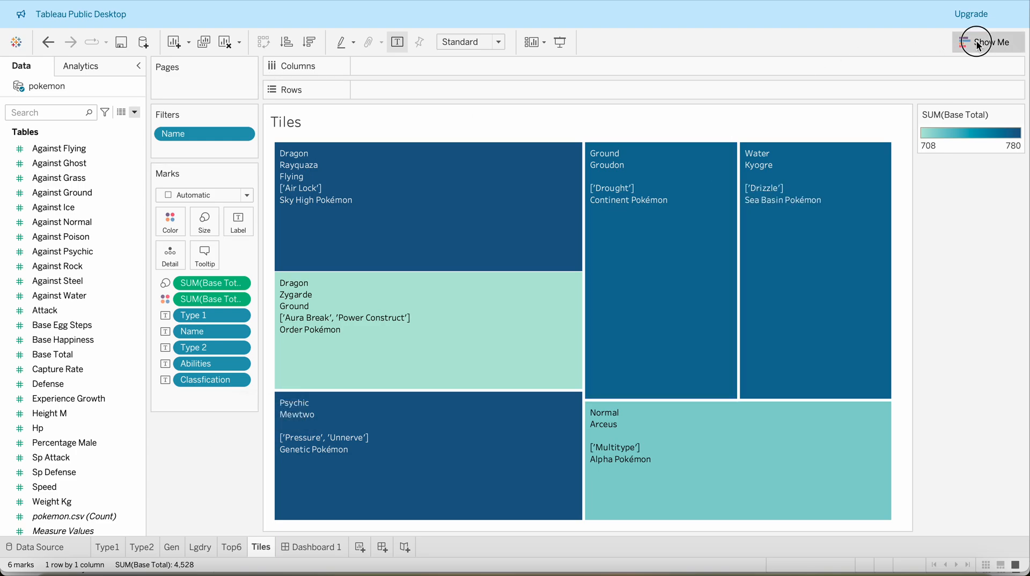
pyautogui.click(912, 82)
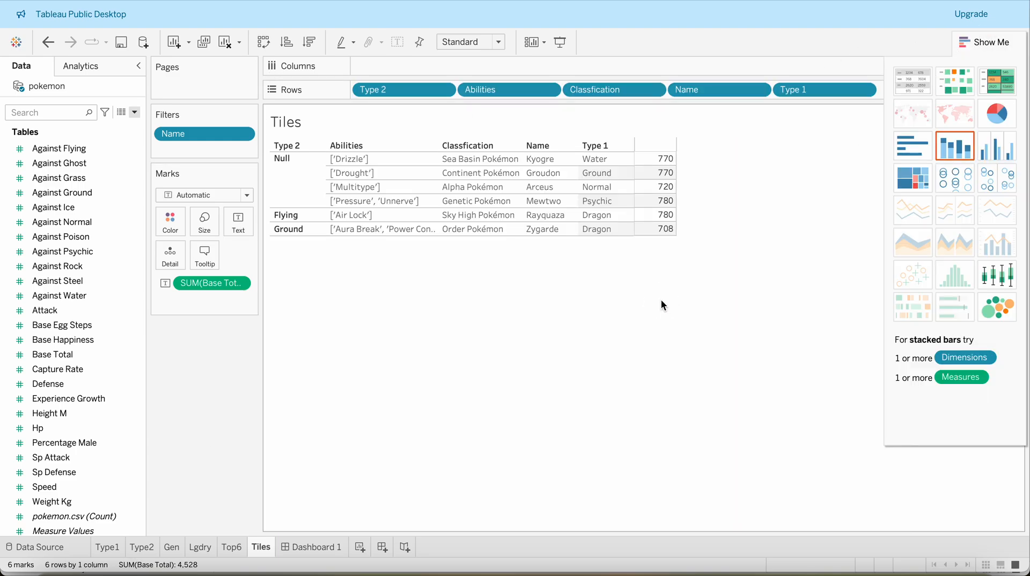
pyautogui.click(991, 42)
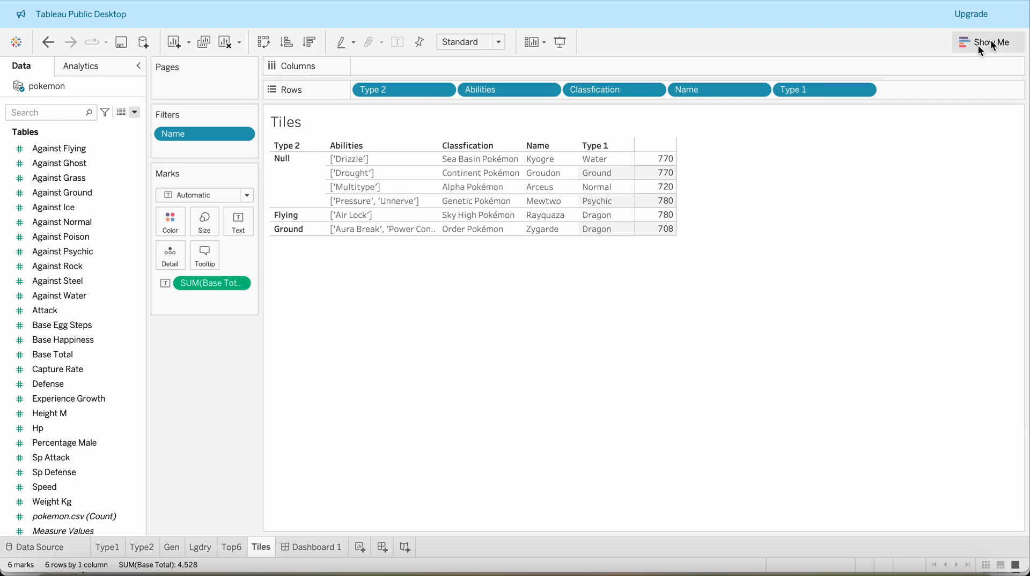
# - Add Name as the first field on Rows and move Type 1 directly after it
pyautogui.scroll(6, 79, 355)
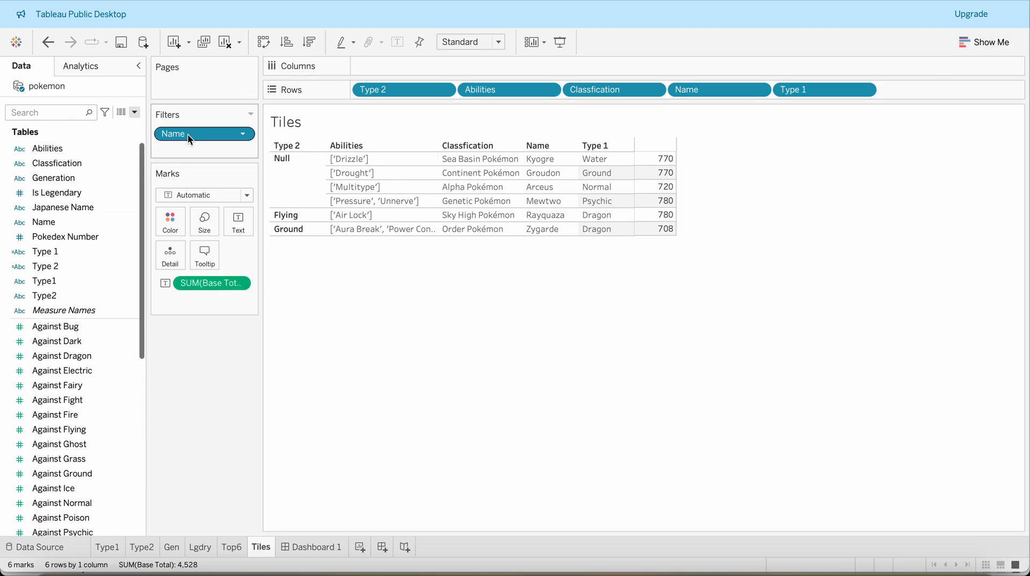
pyautogui.moveTo(188, 133); pyautogui.dragTo(341, 88)
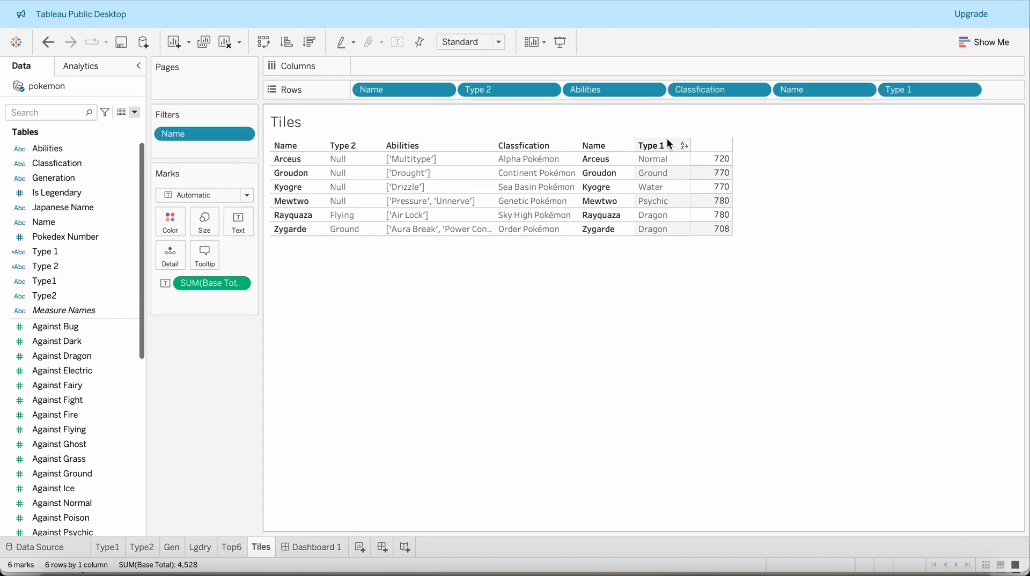
pyautogui.moveTo(910, 94); pyautogui.dragTo(468, 89)
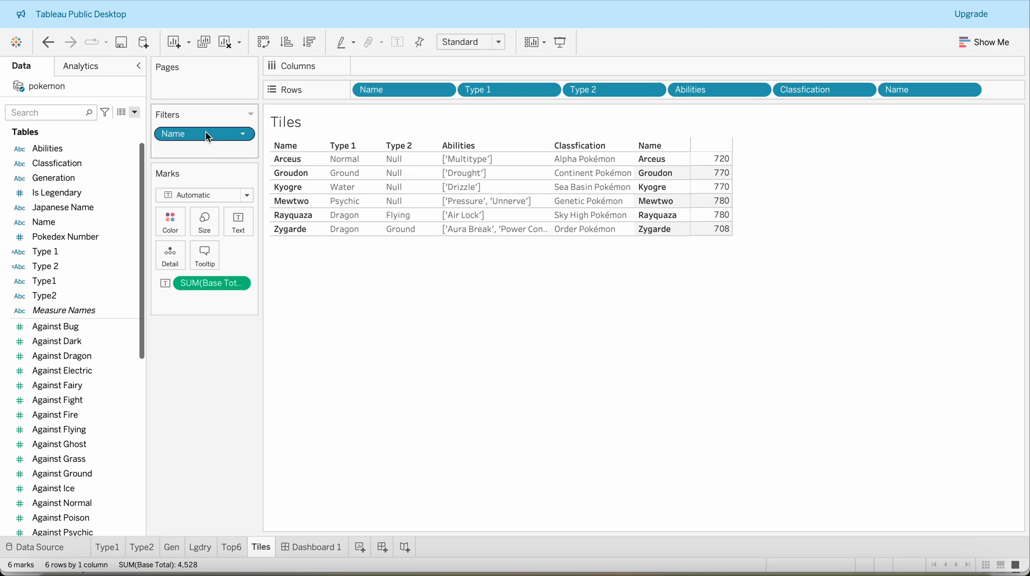
# - Remove the Name filter from the Tiles sheet and sort the Pokémon in descending order of Base Total
pyautogui.moveTo(206, 134); pyautogui.dragTo(223, 422)
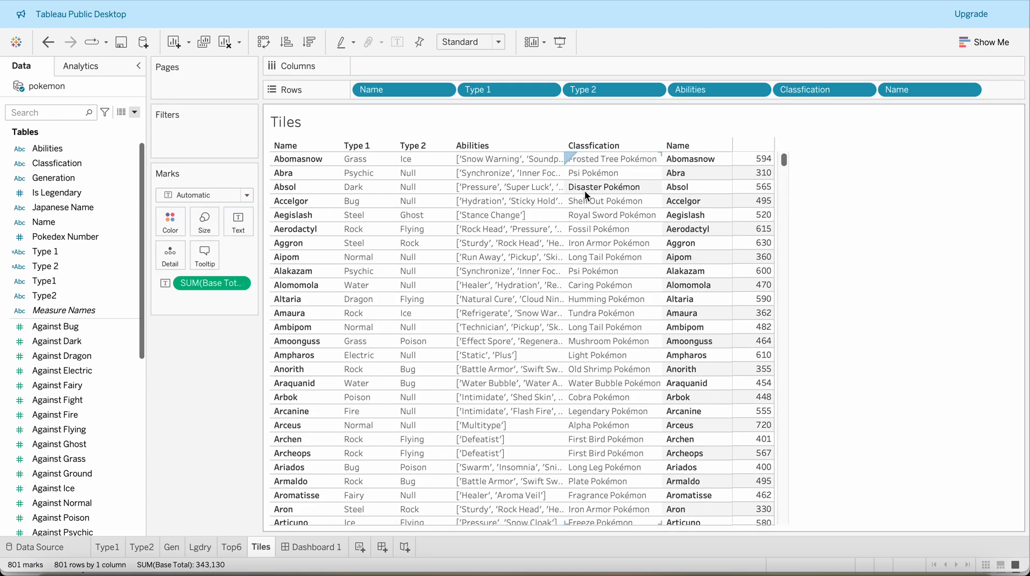
pyautogui.click(288, 43)
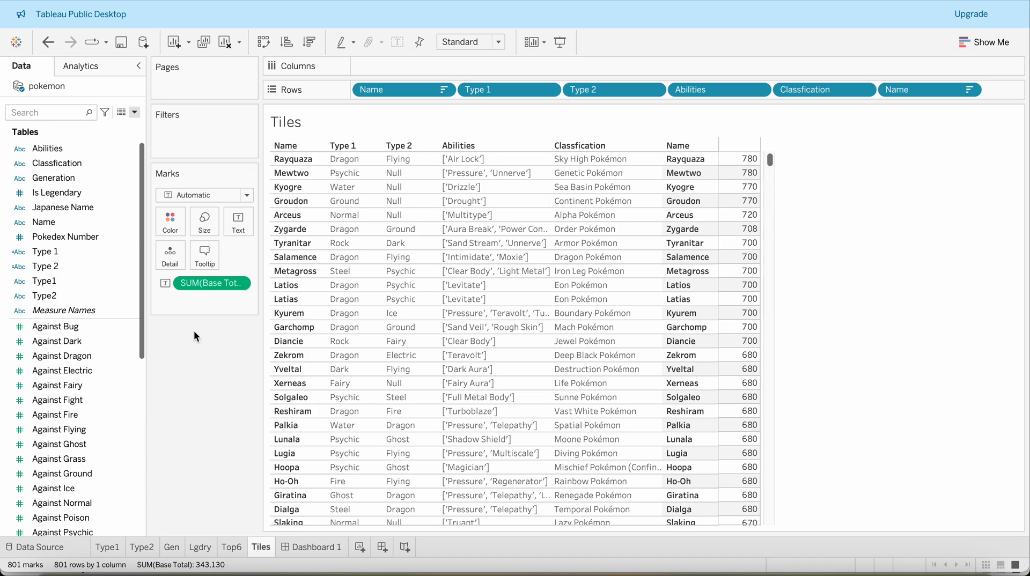
# - Create a calculated field named Pkmn_Rank
pyautogui.click(134, 112)
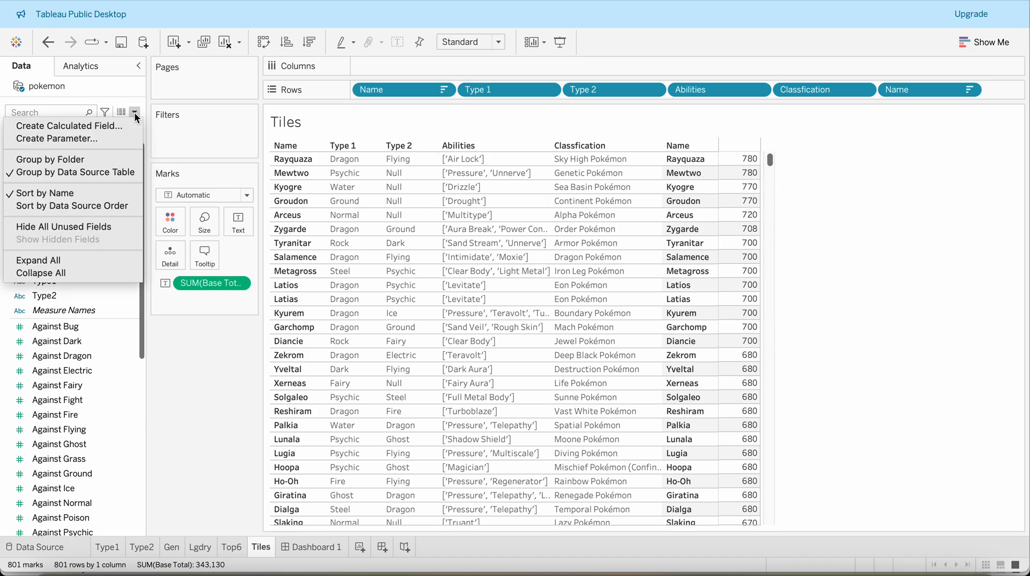
pyautogui.click(108, 125)
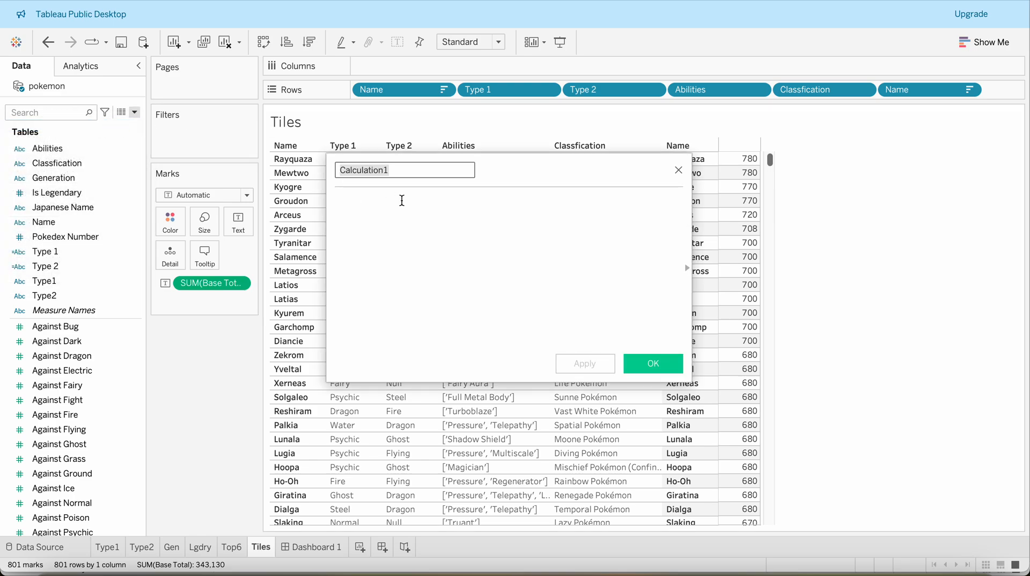
pyautogui.write('Pkmn')
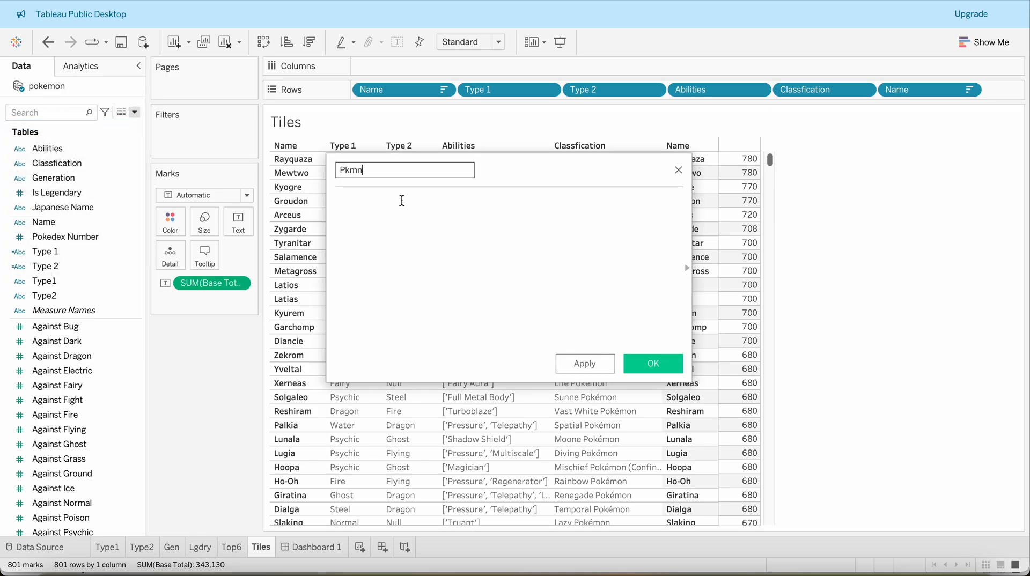
pyautogui.write('_Rank')
pyautogui.click(402, 200)
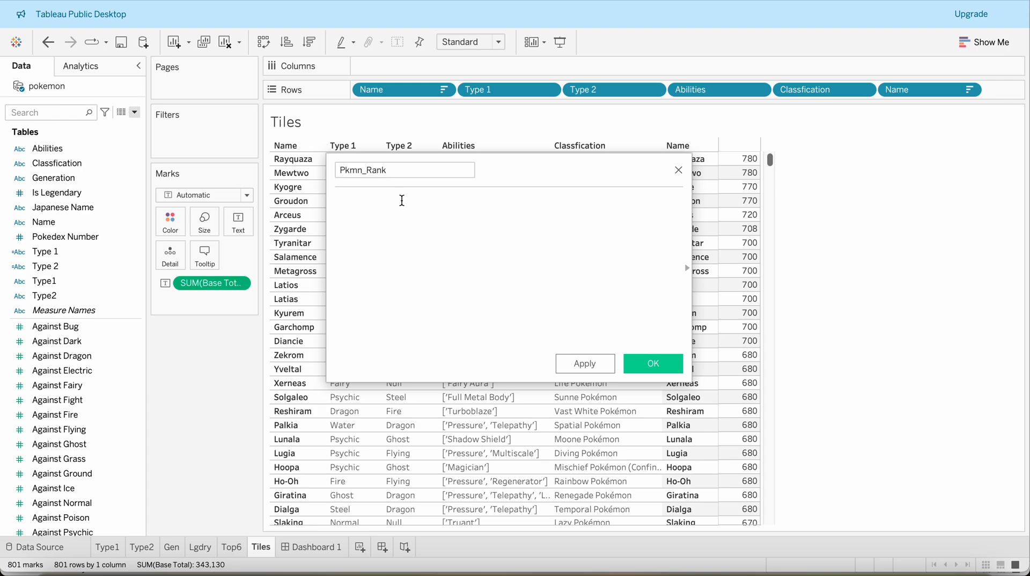
# - Enter the formula RANK([Base Total], 'desc') for the Pkmn_Rank calculation
pyautogui.write('ran')
pyautogui.press('Return')
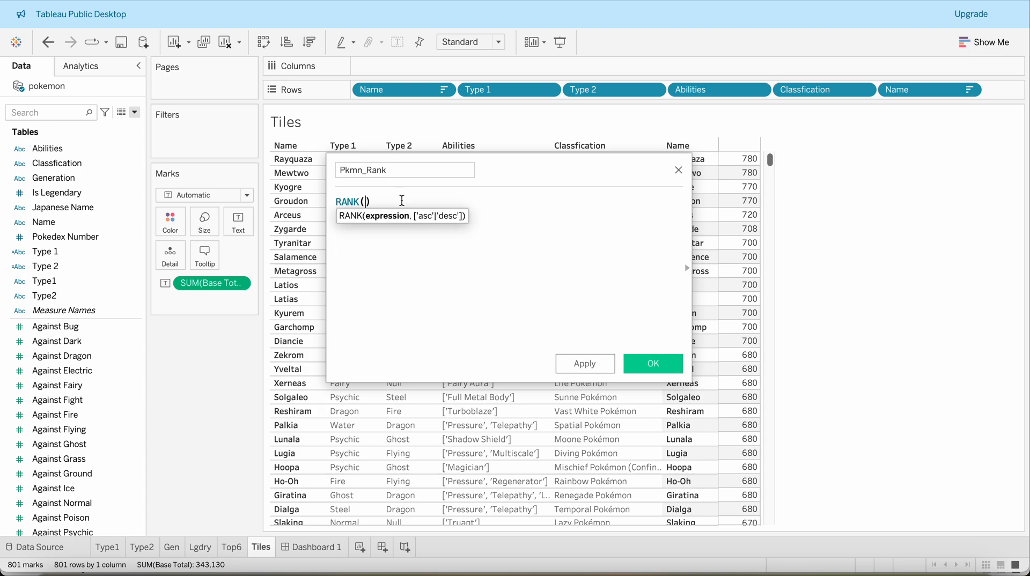
pyautogui.write('[bas')
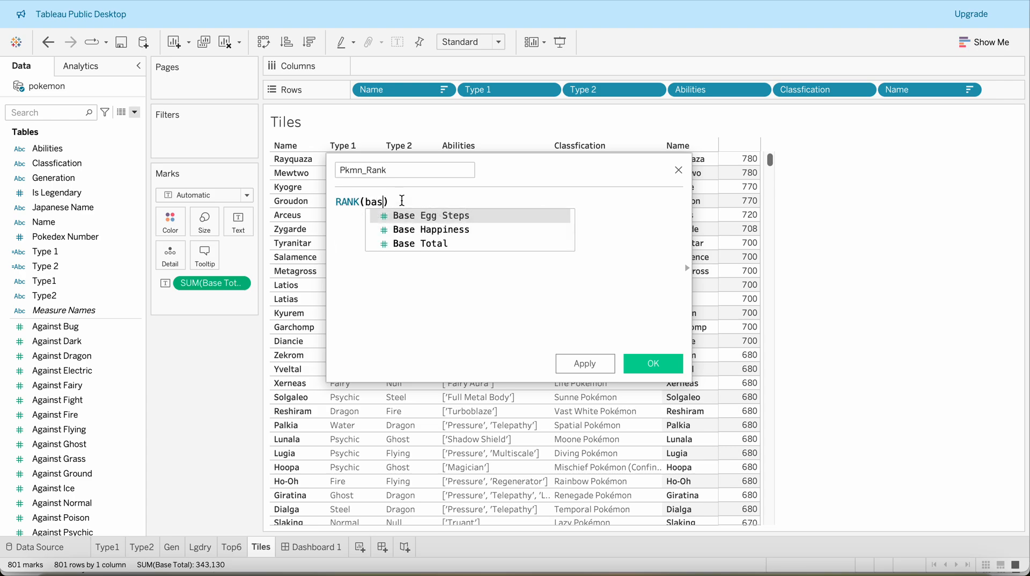
pyautogui.press('Down')
pyautogui.press('Down')
pyautogui.press('Return')
pyautogui.write(", 'des")
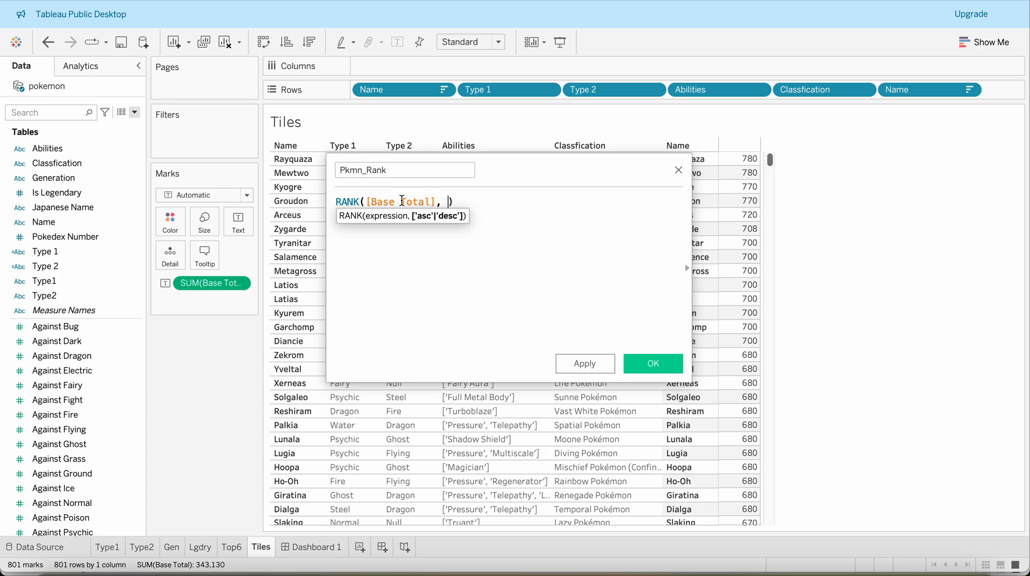
pyautogui.write("c'")
pyautogui.press('End')
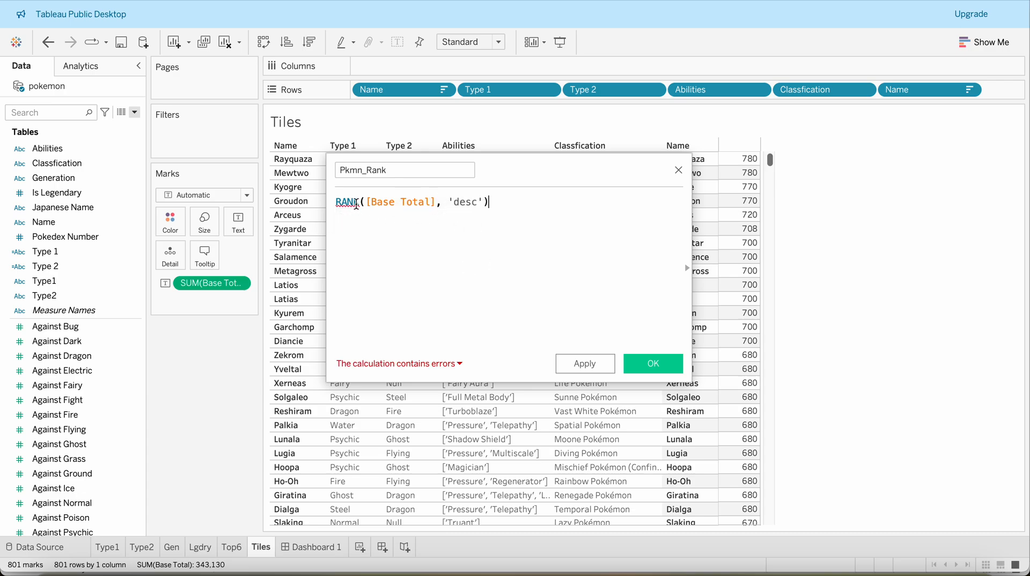
# - Wrap [Base Total] in SUM() within the Pkmn_Rank formula and add the saved field to the Tiles table
pyautogui.moveTo(348, 204)
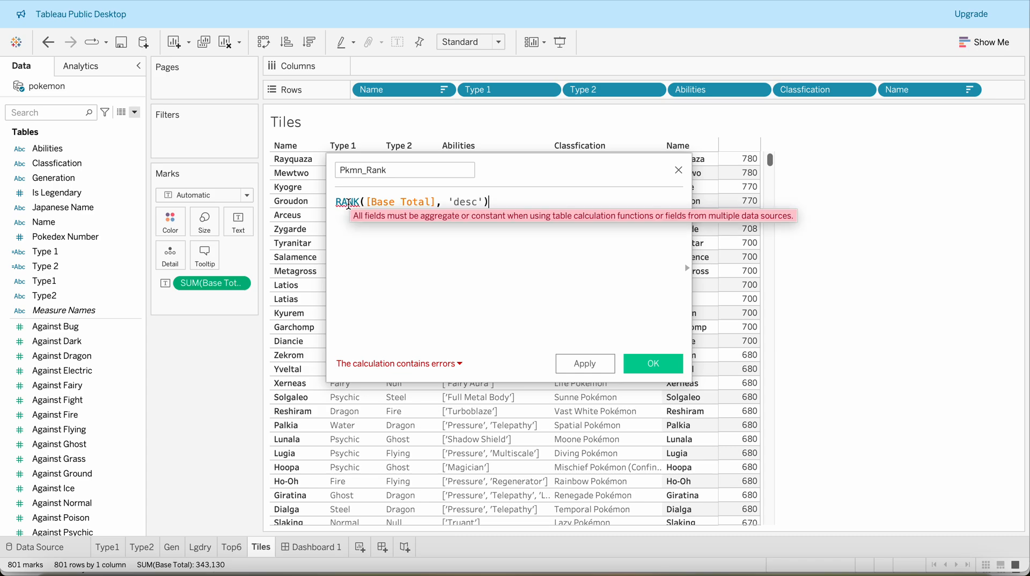
pyautogui.click(378, 362)
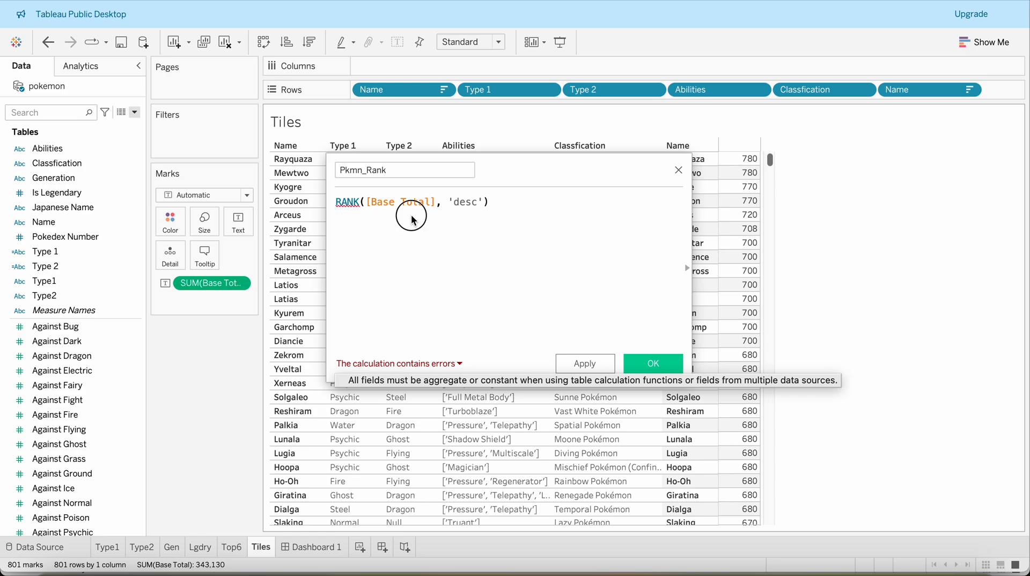
pyautogui.click(366, 202)
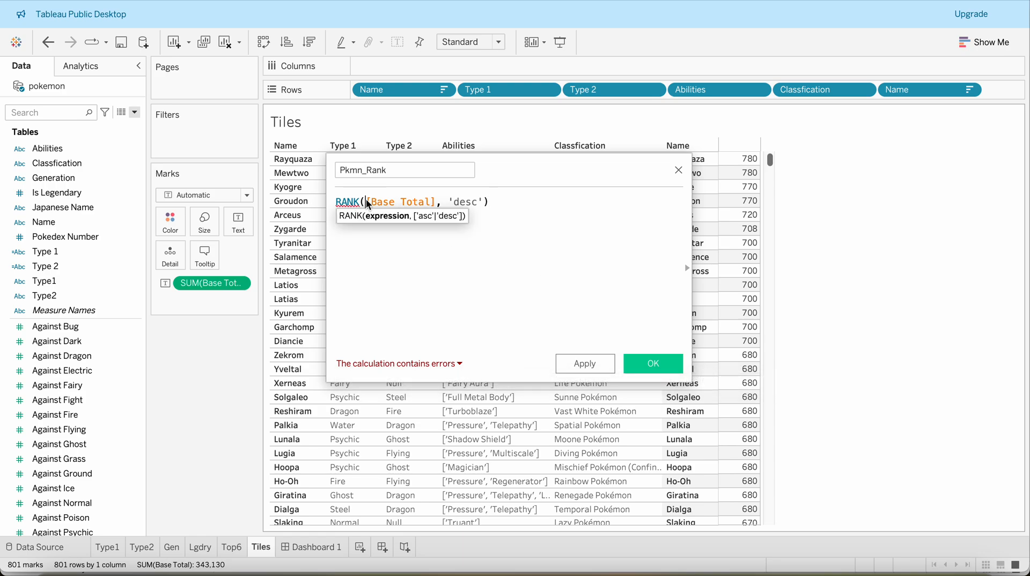
pyautogui.write('sum(')
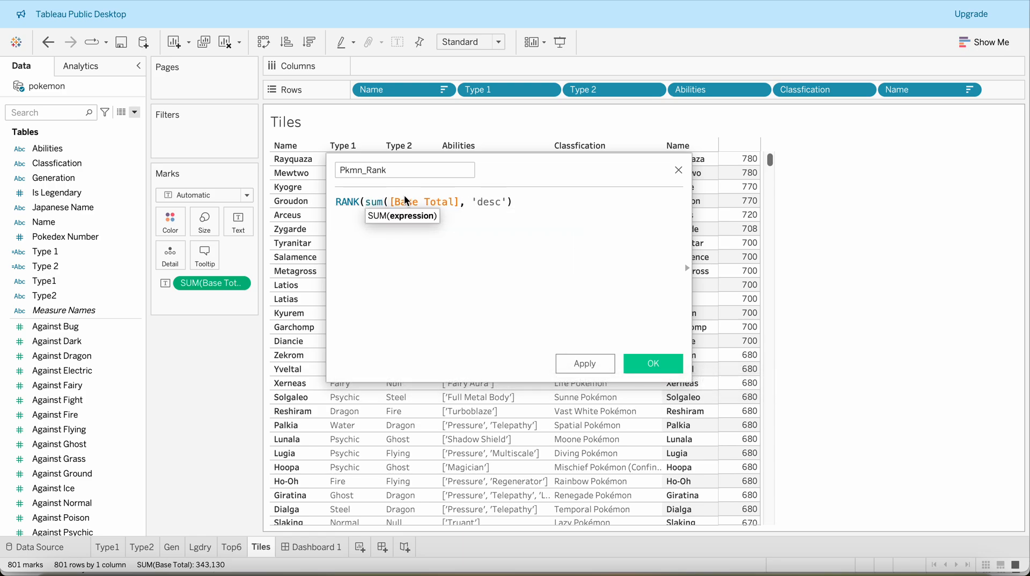
pyautogui.click(460, 206)
pyautogui.write(')')
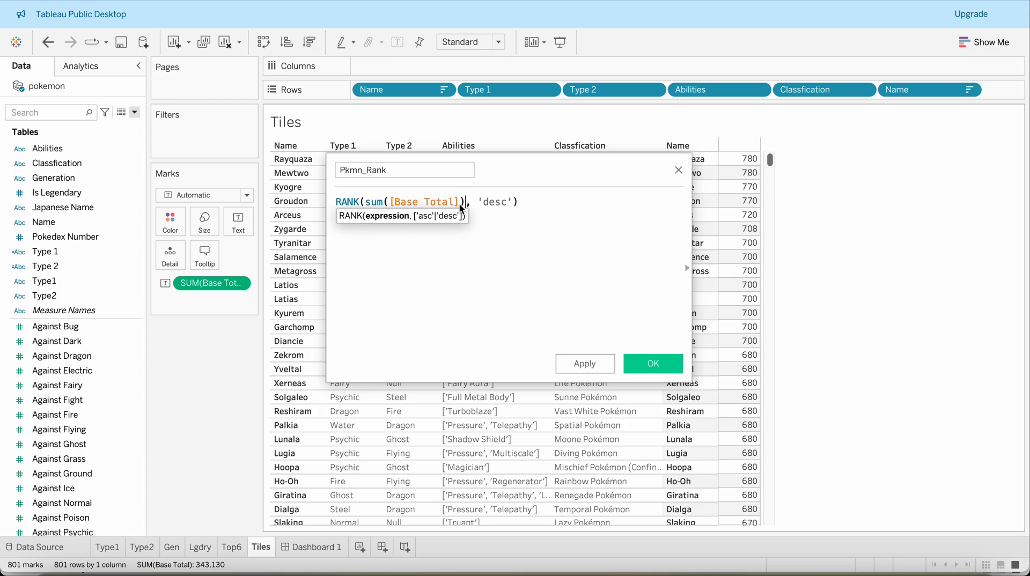
pyautogui.click(653, 363)
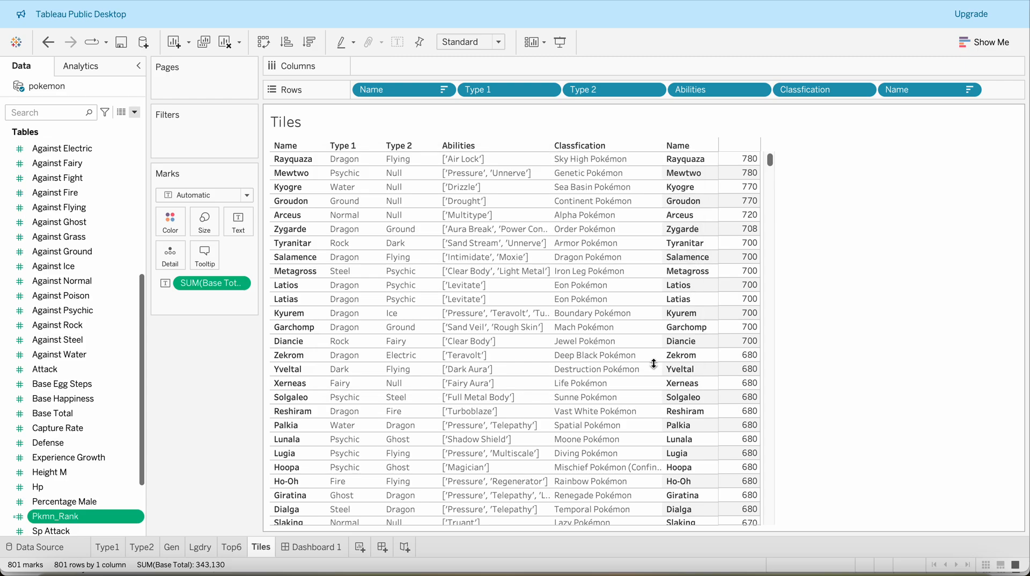
pyautogui.doubleClick(69, 518)
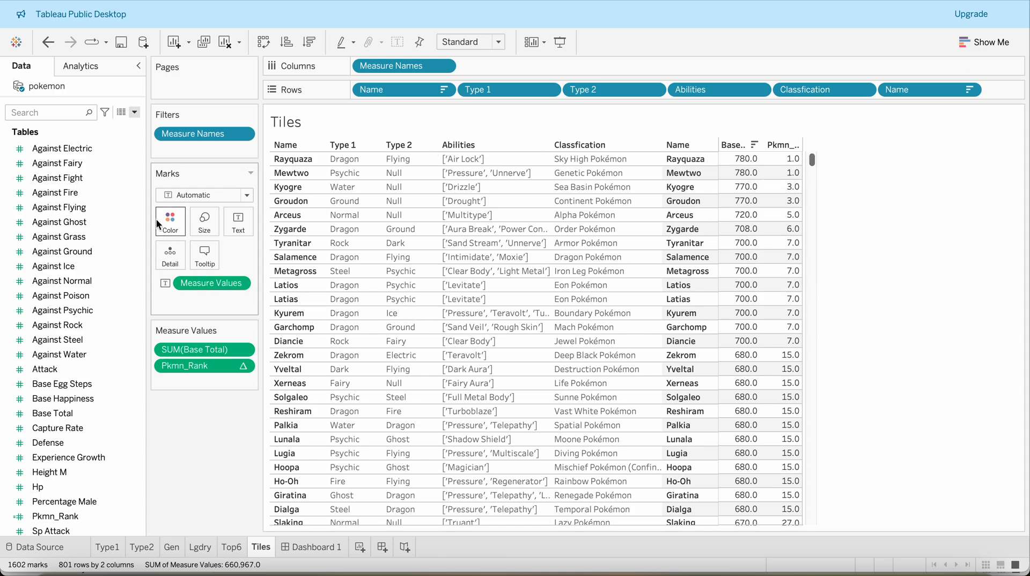
# - Create a second calculated field named Pkmn_RankUnique
pyautogui.click(134, 112)
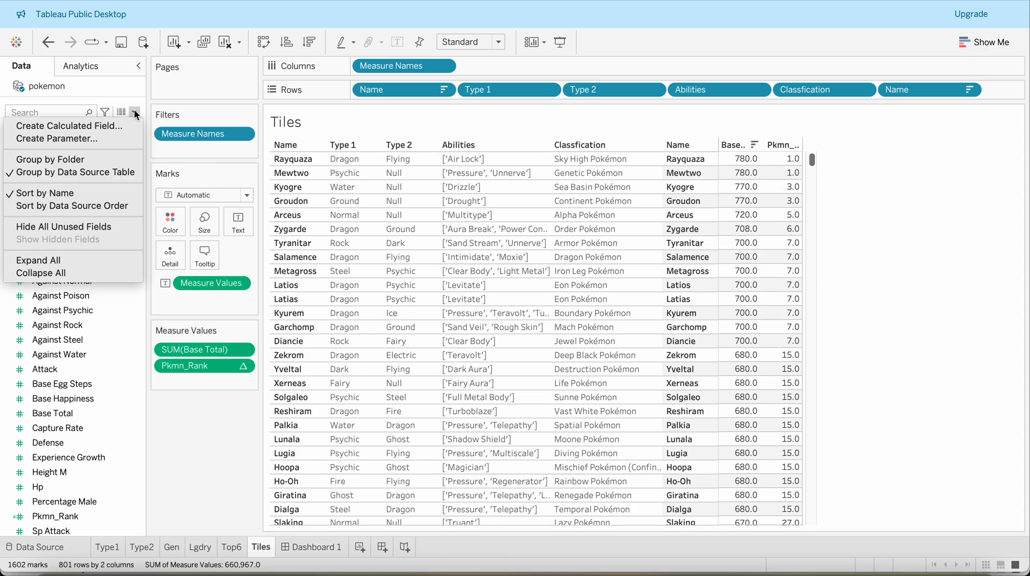
pyautogui.click(107, 127)
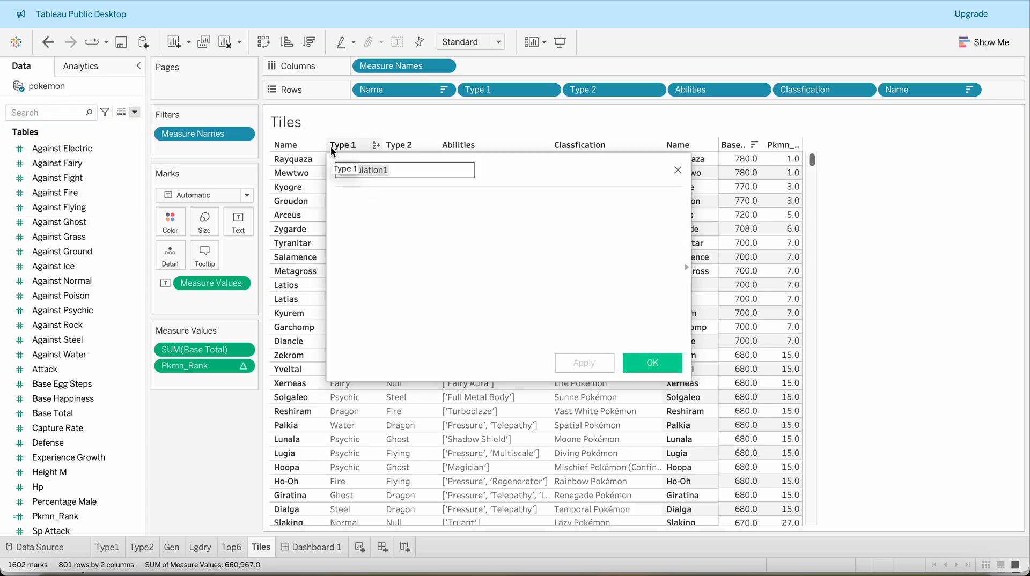
pyautogui.write('Pkmn_R')
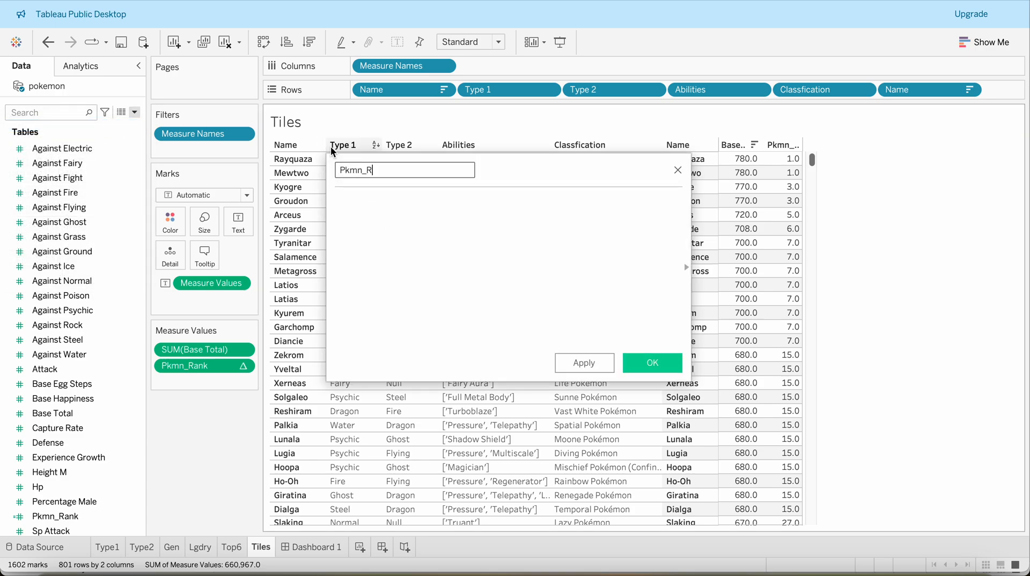
pyautogui.write('ankUnique')
pyautogui.press('Tab')
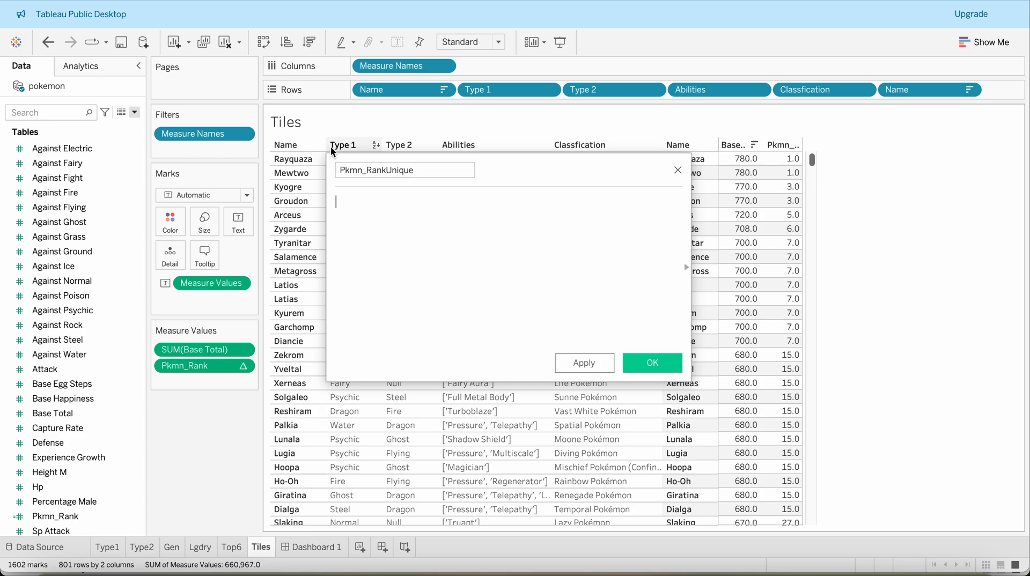
# - Enter the formula RANK_UNIQUE(SUM([Base Total])) for the Pkmn_RankUnique calculation
pyautogui.write('rank')
pyautogui.press('Down')
pyautogui.press('Down')
pyautogui.press('Down')
pyautogui.press('Down')
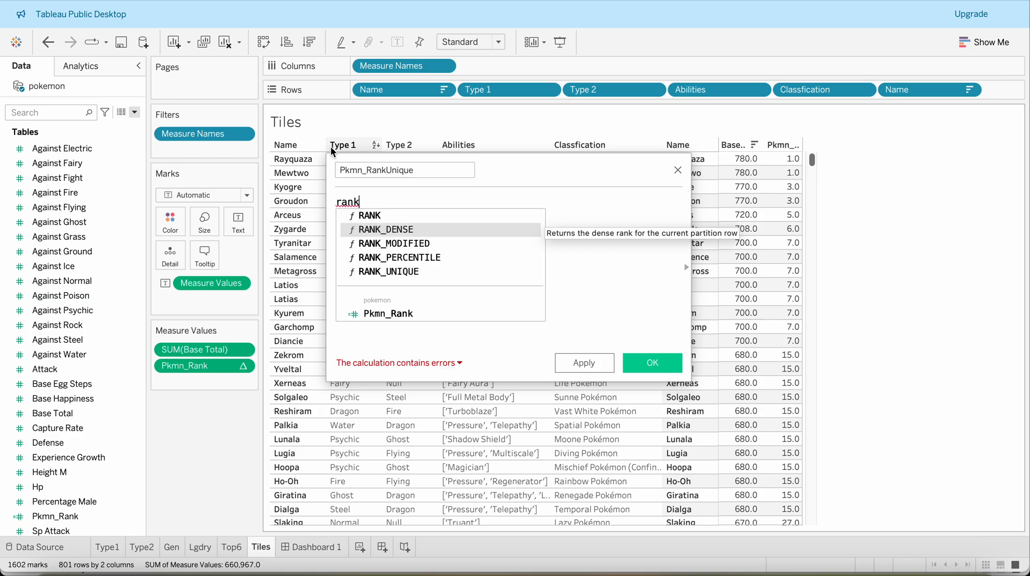
pyautogui.press('Return')
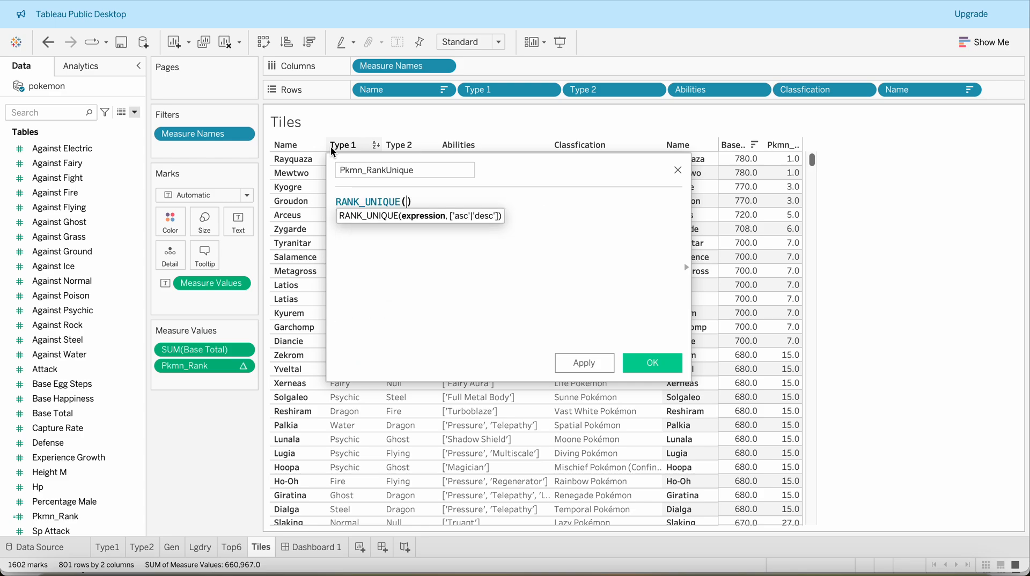
pyautogui.write('sum')
pyautogui.press('Return')
pyautogui.write('bas')
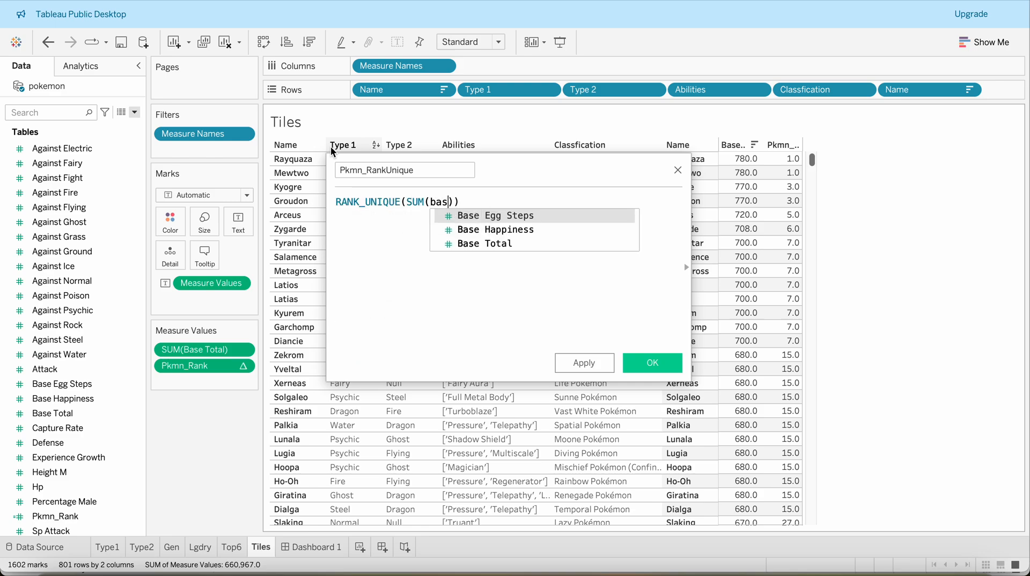
pyautogui.press('Down')
pyautogui.press('Down')
pyautogui.press('Return')
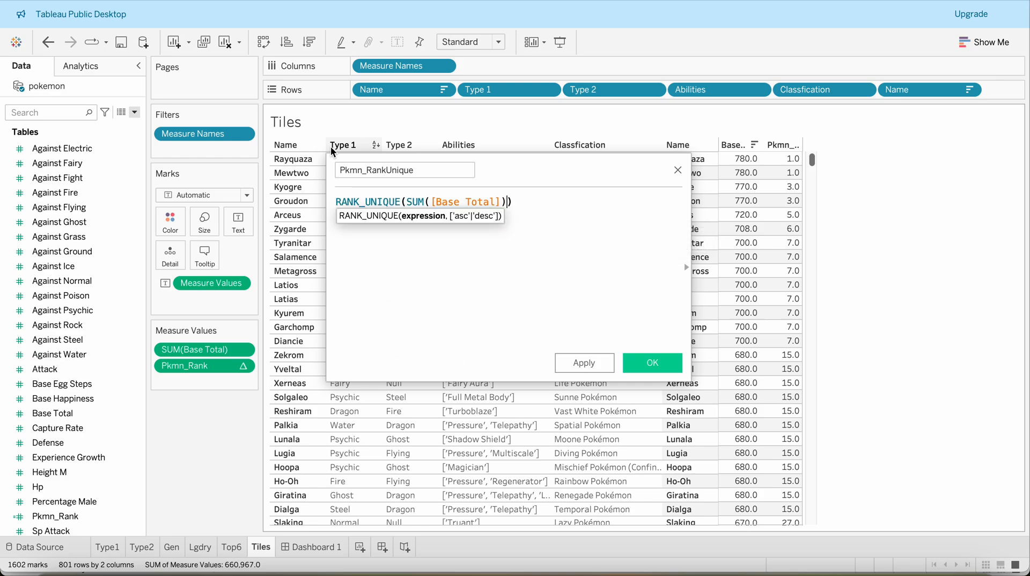
# - Add the 'desc' argument to the RANK_UNIQUE formula, save the calculation and add Pkmn_RankUnique to the Tiles table
pyautogui.write(",'desc'")
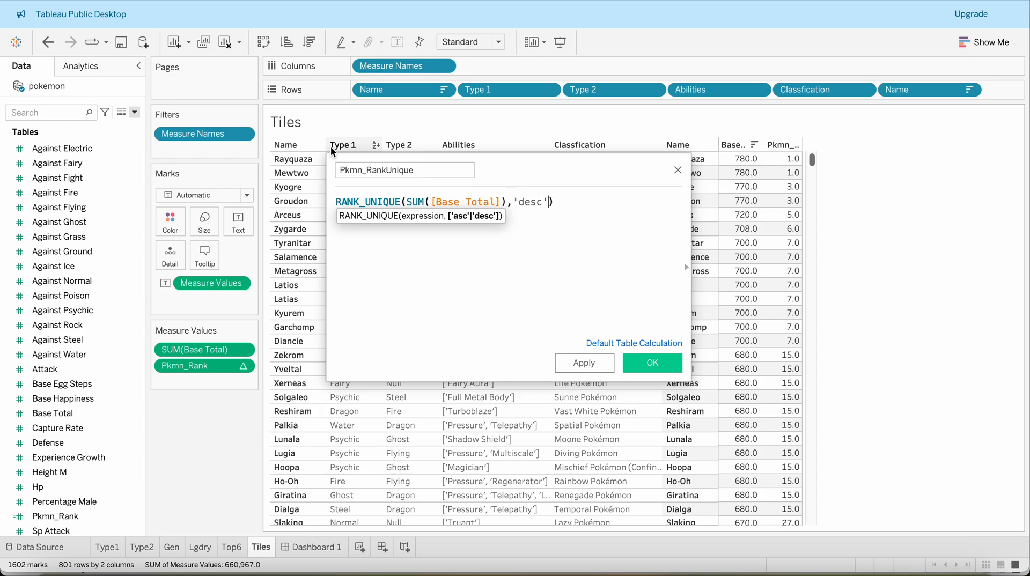
pyautogui.click(653, 362)
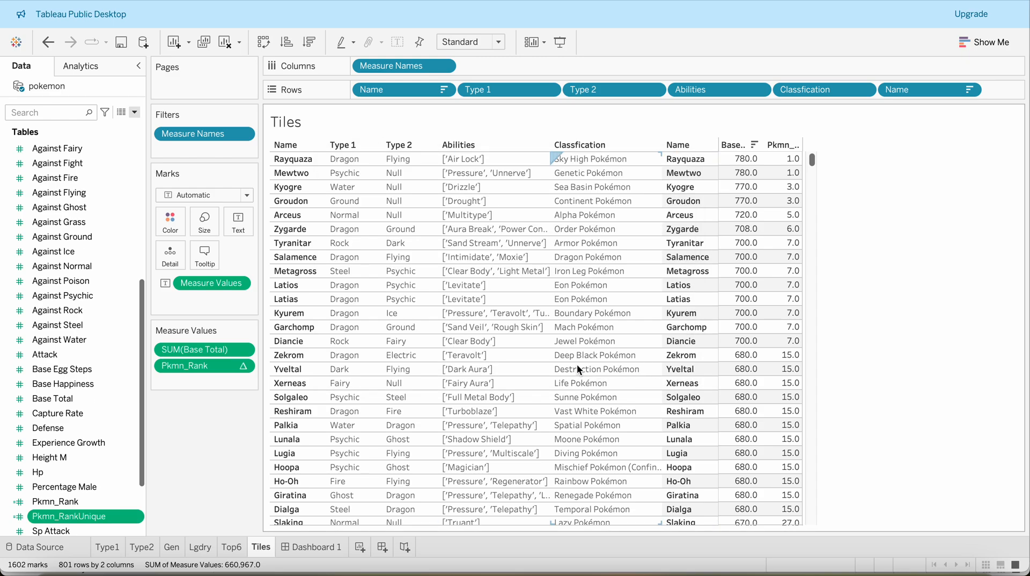
pyautogui.doubleClick(73, 517)
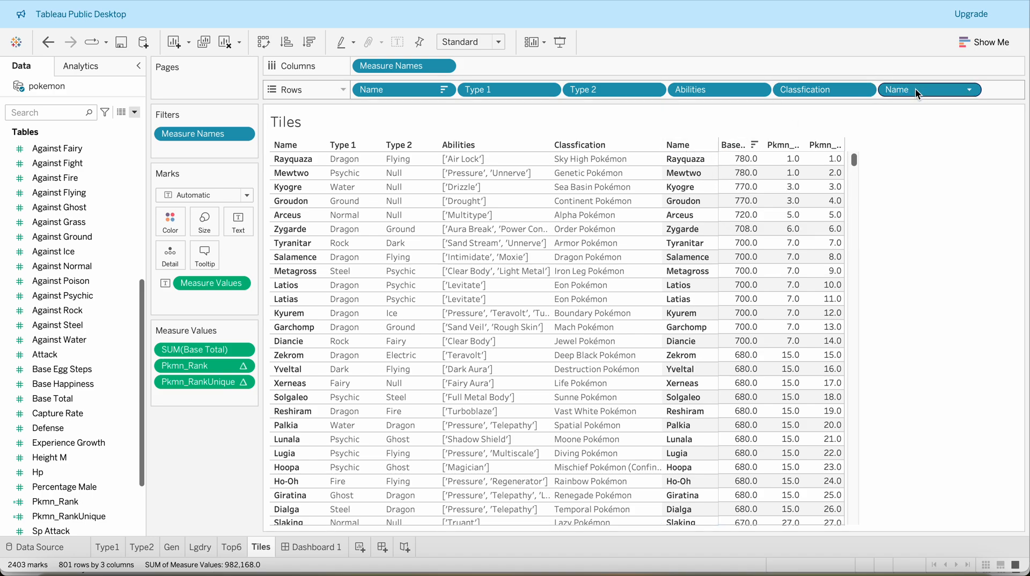
# - Remove the duplicate Name field from Rows and both Pkmn_Rank and Pkmn_RankUnique from the table's measures
pyautogui.moveTo(915, 88); pyautogui.dragTo(916, 199)
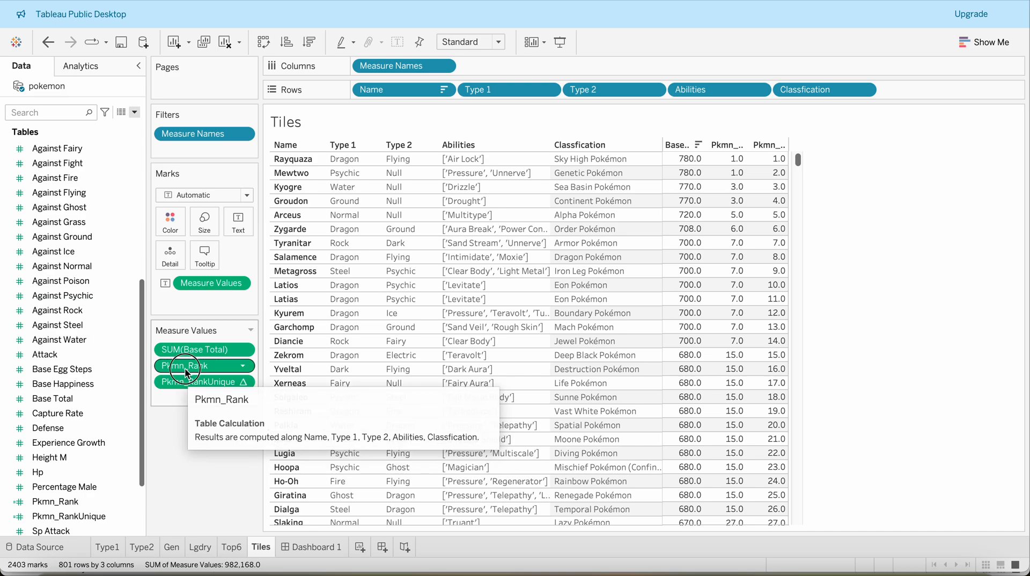
pyautogui.moveTo(188, 367); pyautogui.dragTo(188, 437)
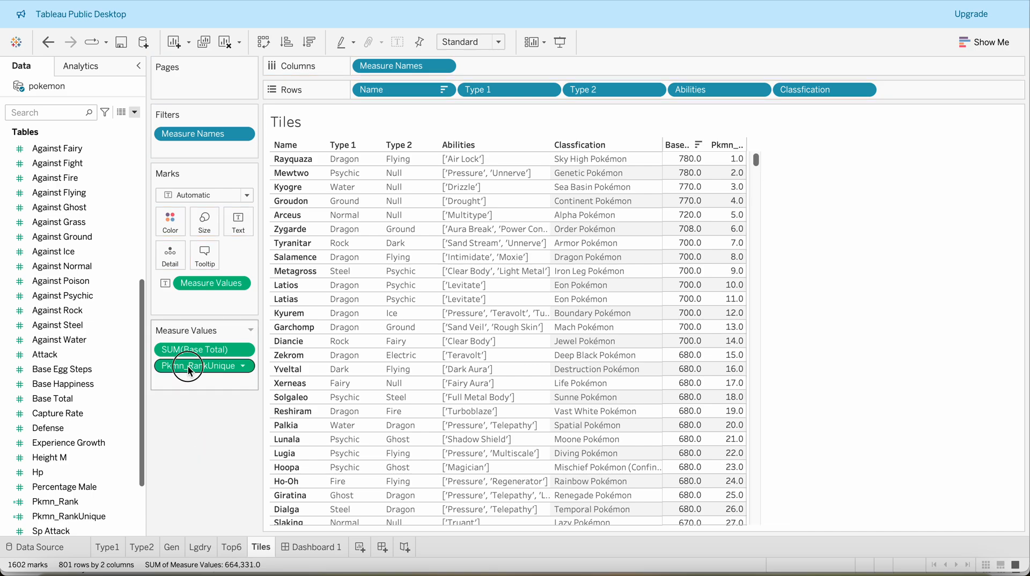
pyautogui.moveTo(187, 370); pyautogui.dragTo(198, 436)
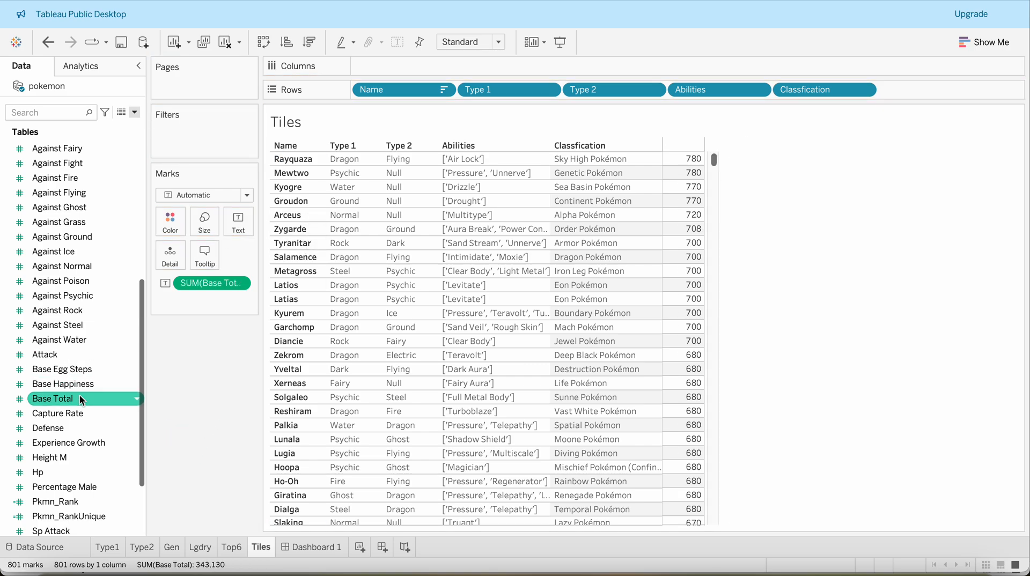
pyautogui.moveTo(56, 516); pyautogui.dragTo(197, 133)
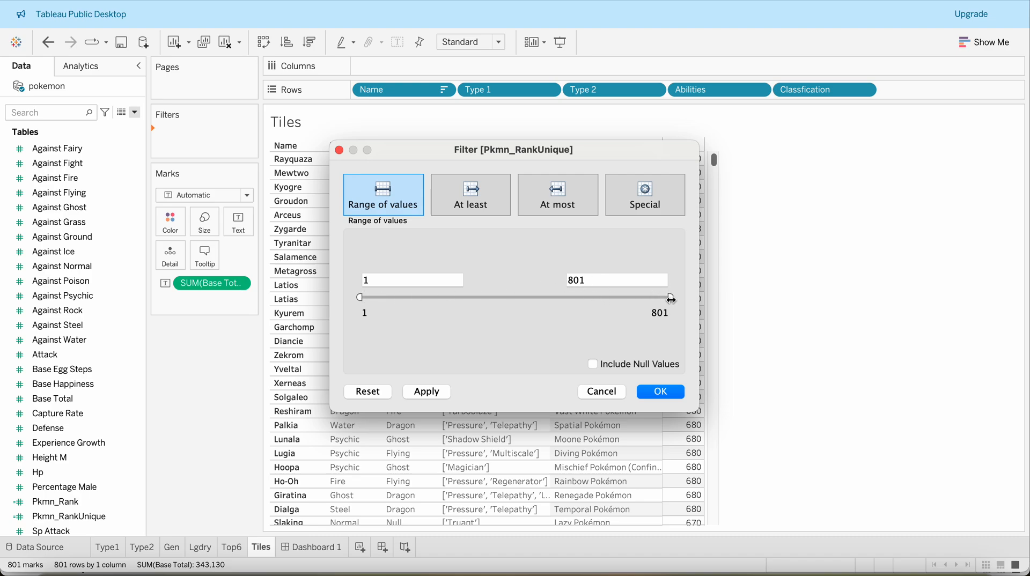
pyautogui.moveTo(670, 298); pyautogui.dragTo(370, 297)
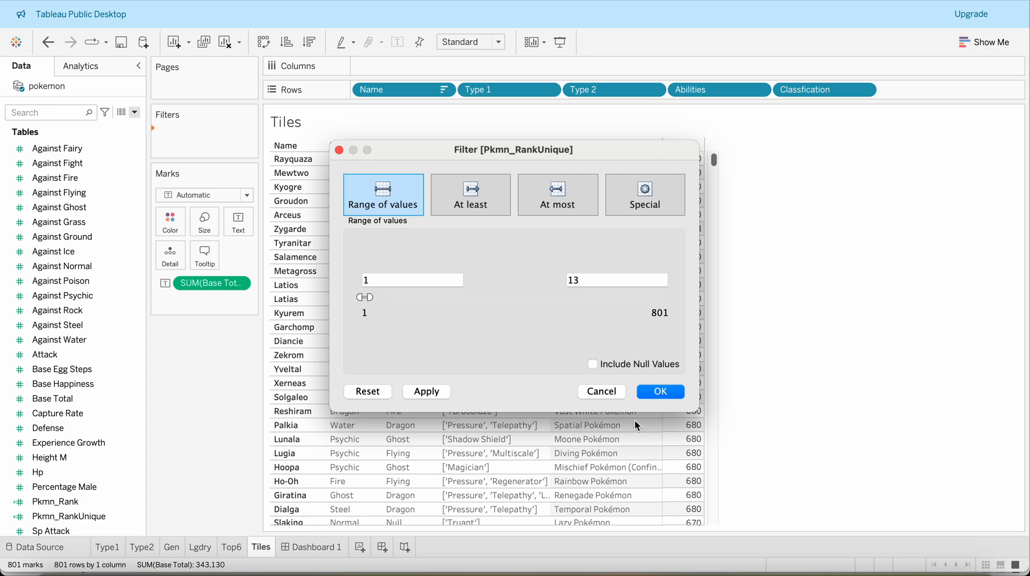
pyautogui.click(596, 392)
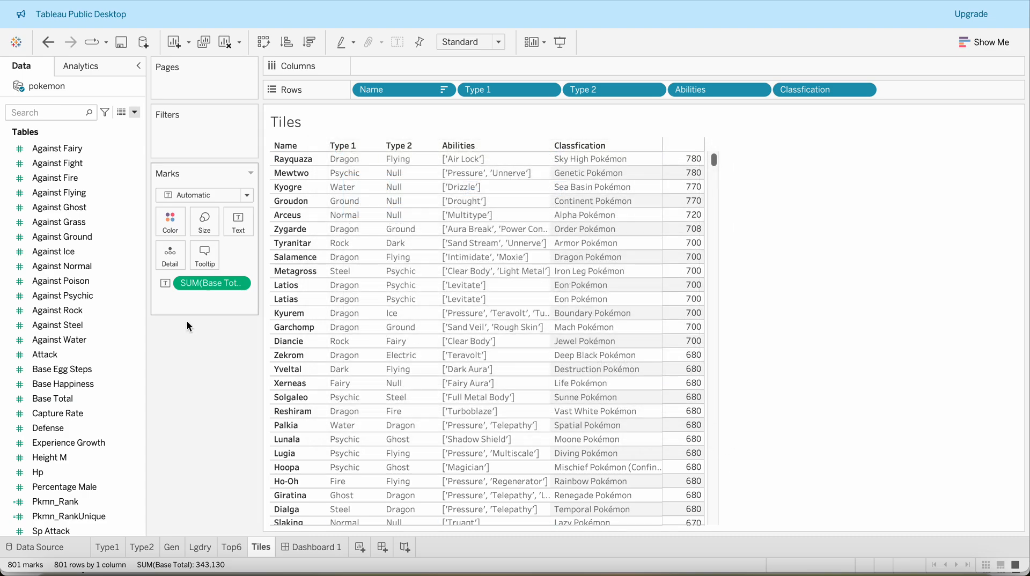
# - Convert Pkmn_RankUnique to a discrete field and filter the Tiles sheet by it to only the value 1
pyautogui.click(137, 517)
pyautogui.click(171, 395)
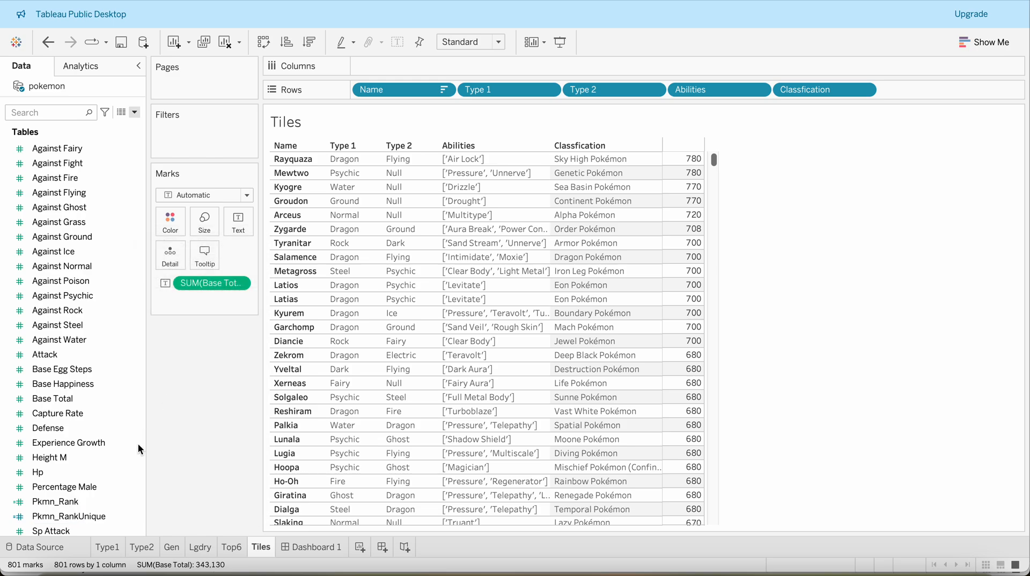
pyautogui.moveTo(70, 517); pyautogui.dragTo(215, 127)
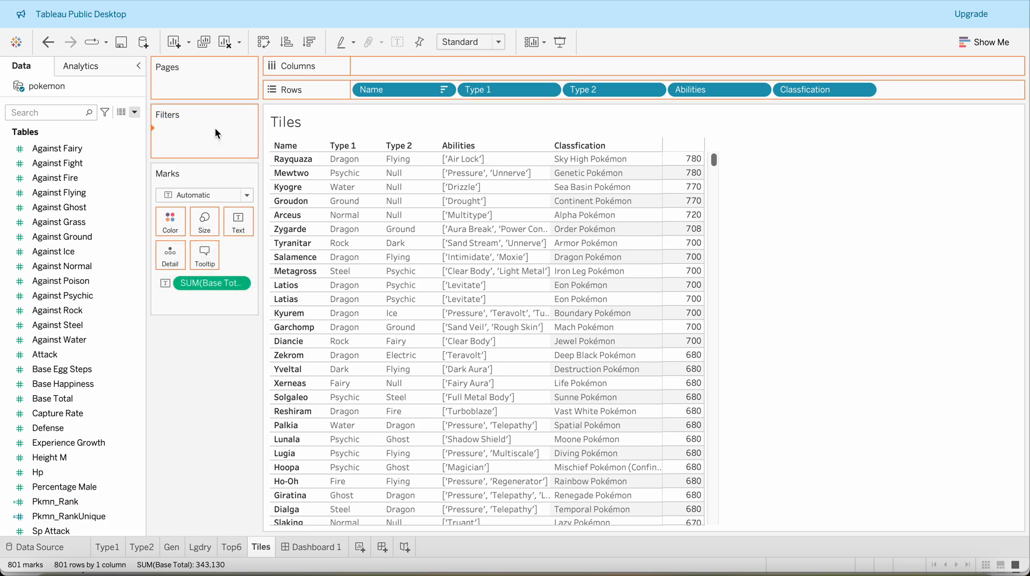
pyautogui.click(391, 162)
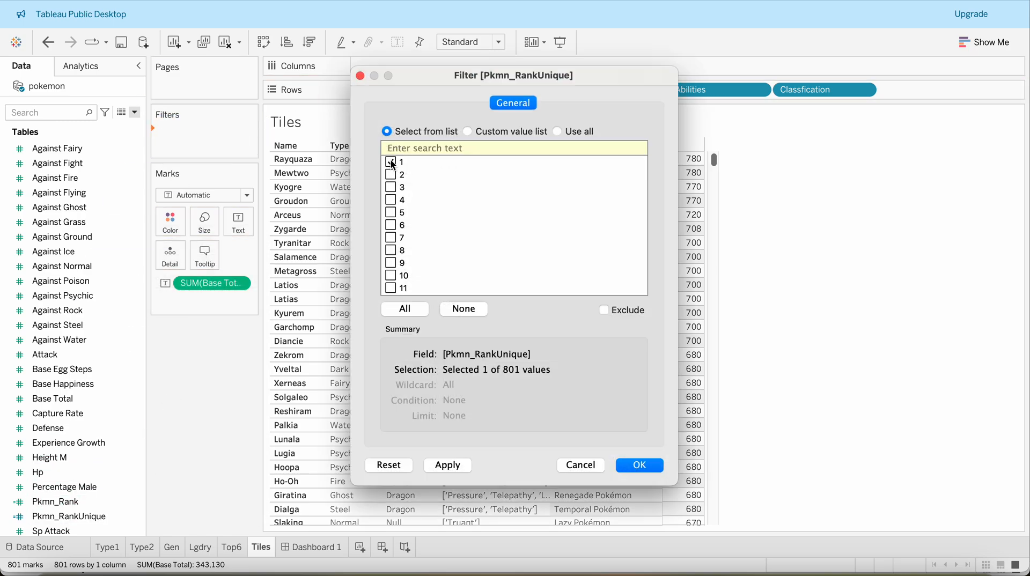
pyautogui.click(636, 466)
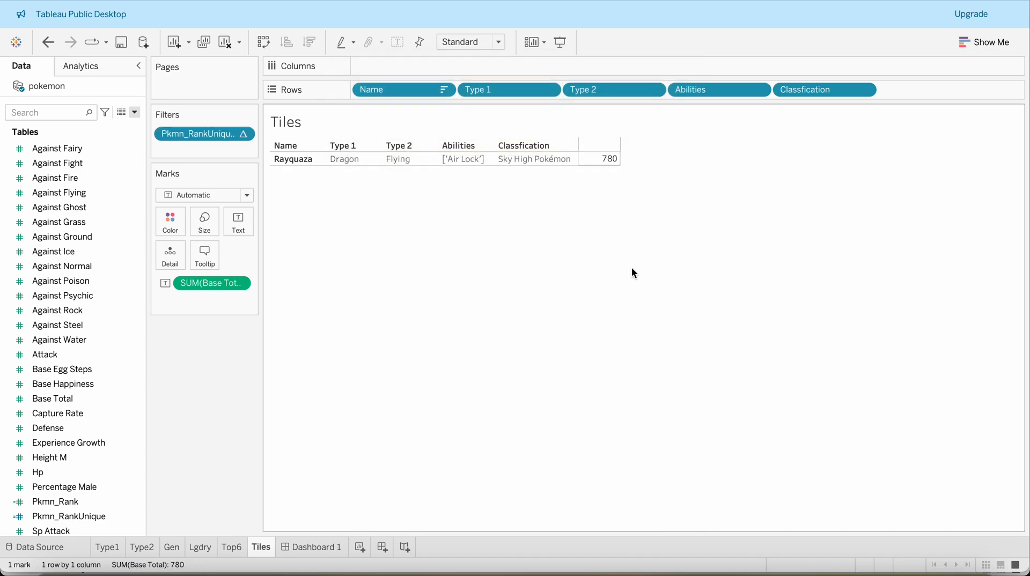
# - Change the Tiles sheet's visualization to a treemap
pyautogui.click(987, 42)
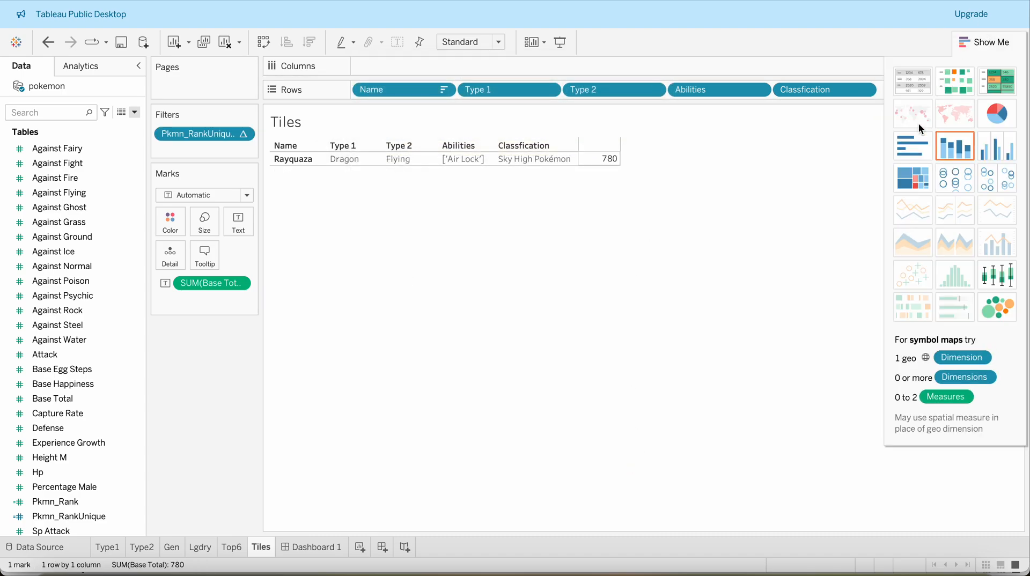
pyautogui.click(912, 176)
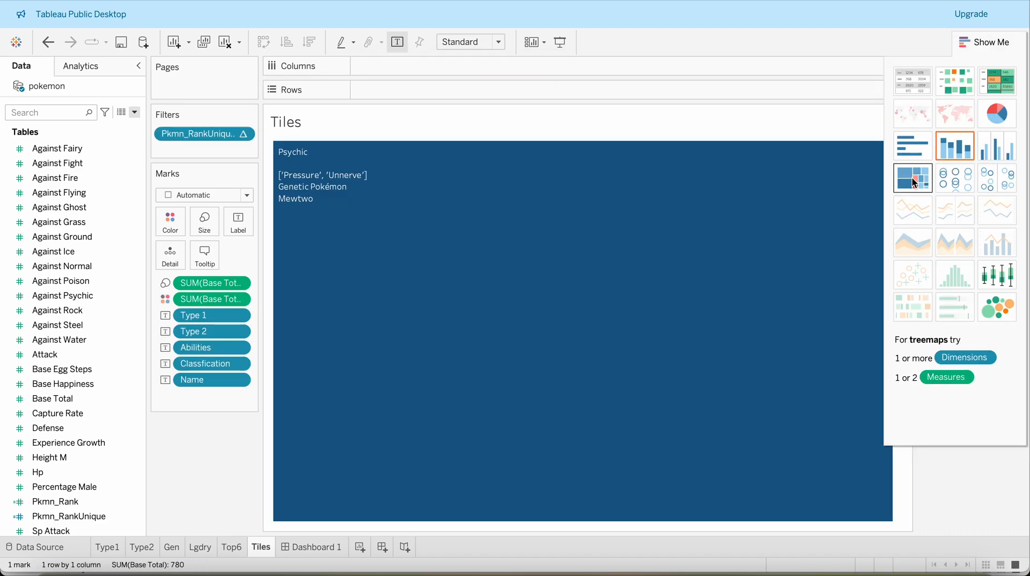
pyautogui.click(976, 41)
# - Make Name the first label field on the treemap and add SUM(Base Total) as another label
pyautogui.moveTo(198, 381); pyautogui.dragTo(202, 308)
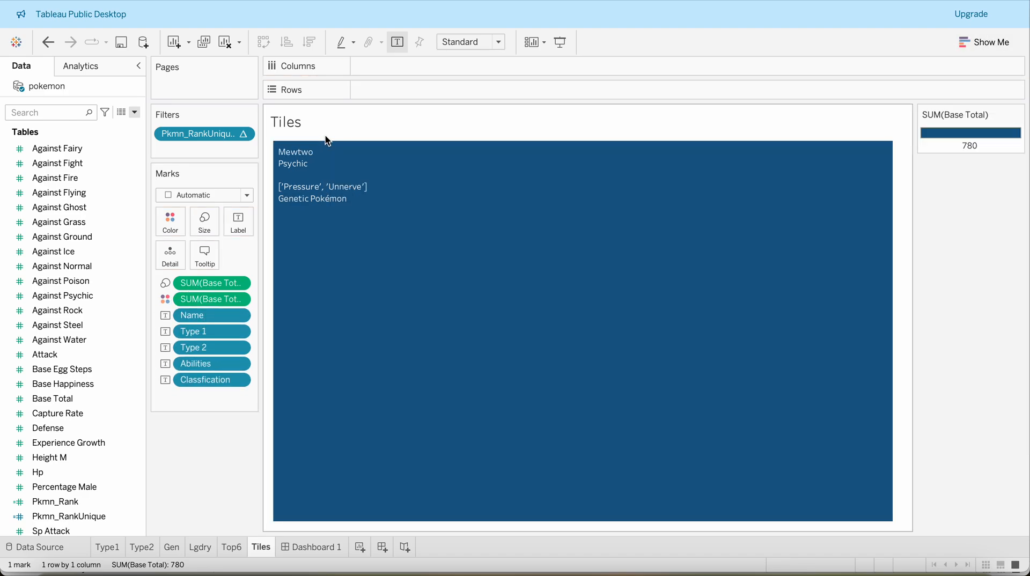
pyautogui.moveTo(304, 167)
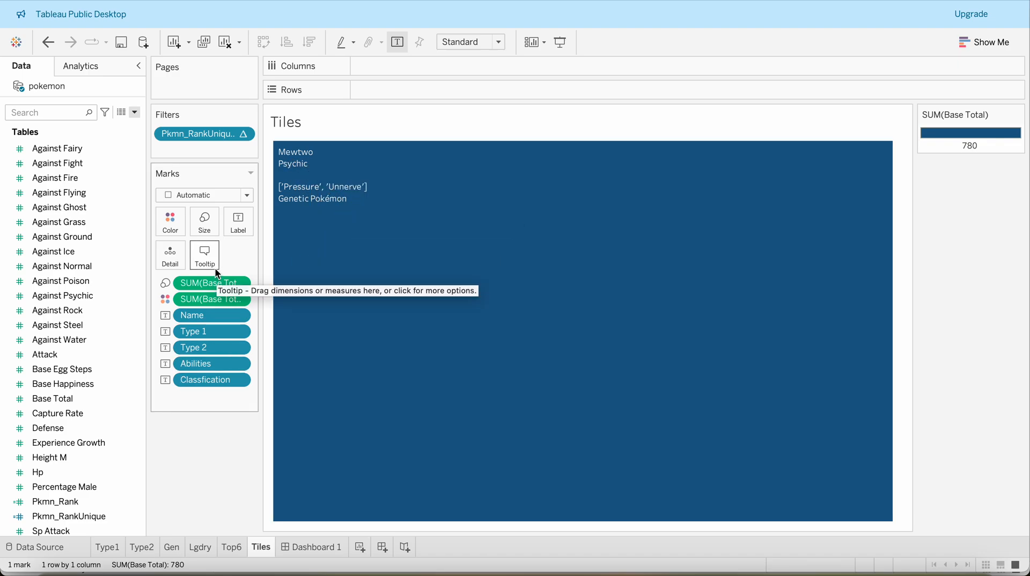
pyautogui.moveTo(212, 282); pyautogui.dragTo(241, 224)
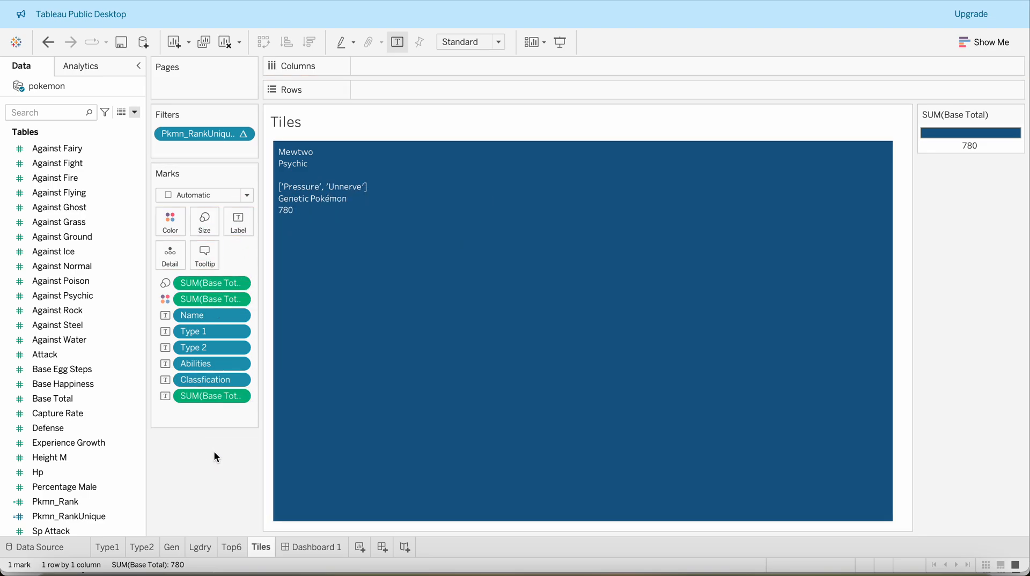
# - Rename the Tiles sheet as Tile1
pyautogui.doubleClick(266, 547)
pyautogui.write('Tile1')
pyautogui.press('Return')
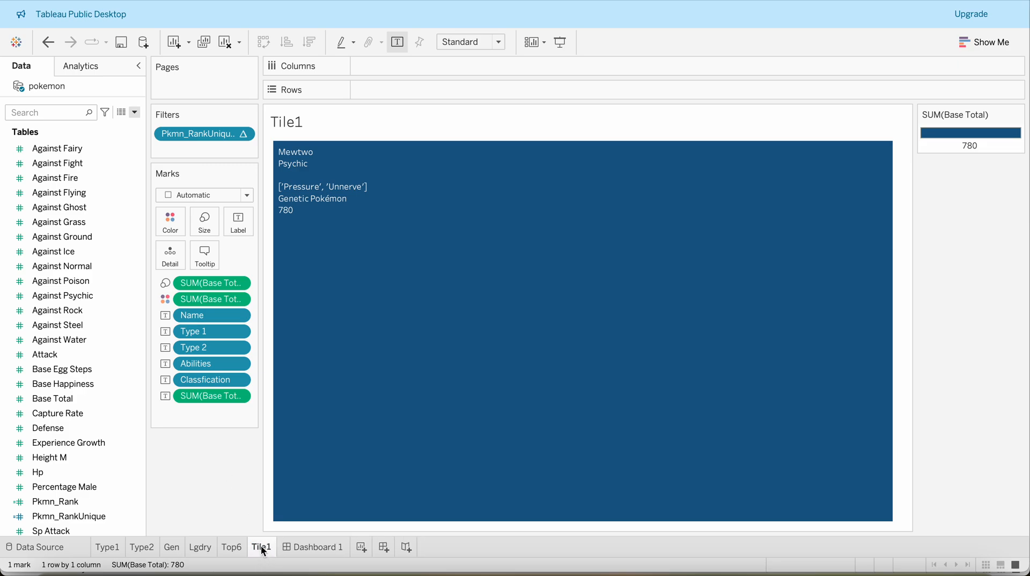
# - Duplicate the Tile1 treemap sheet until there are five copies beside the original
pyautogui.moveTo(263, 551)
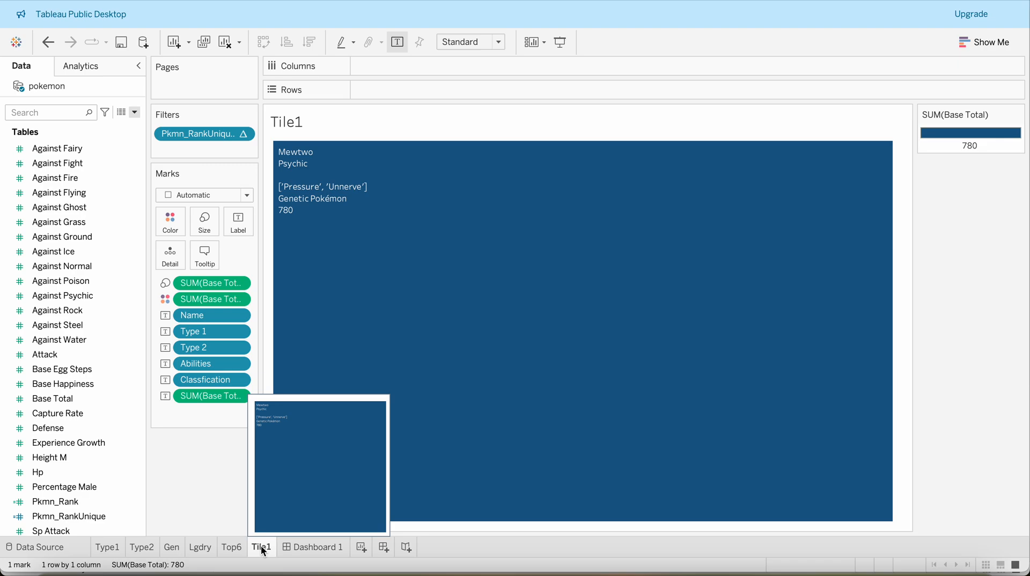
pyautogui.rightClick(263, 551)
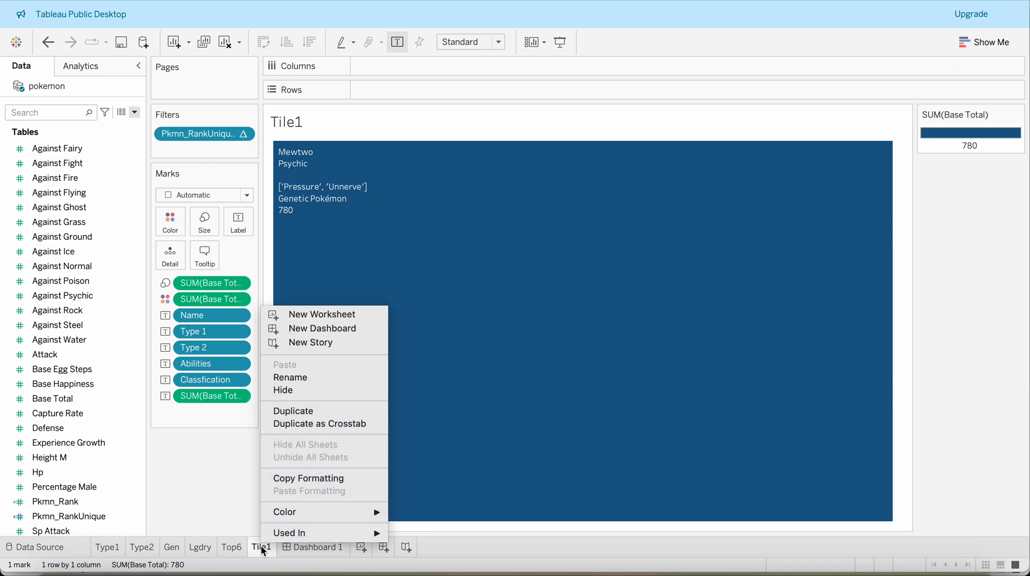
pyautogui.click(299, 416)
pyautogui.rightClick(294, 547)
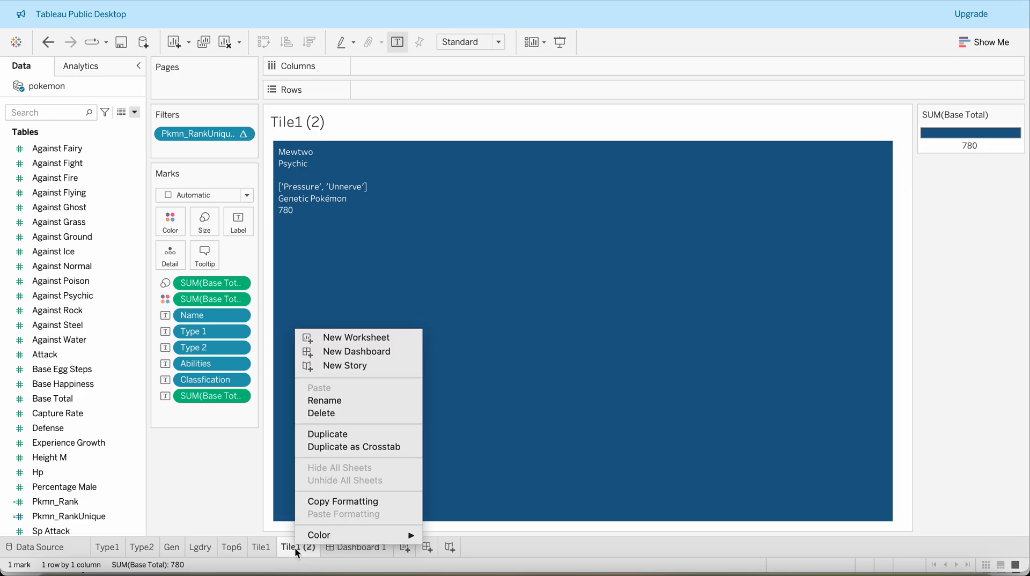
pyautogui.click(343, 434)
pyautogui.rightClick(347, 547)
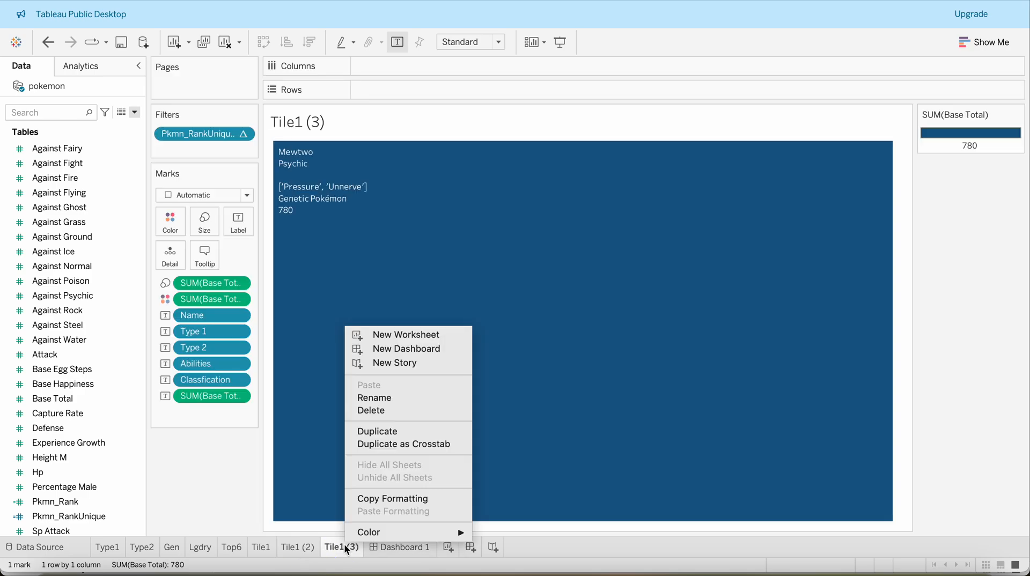
pyautogui.click(393, 431)
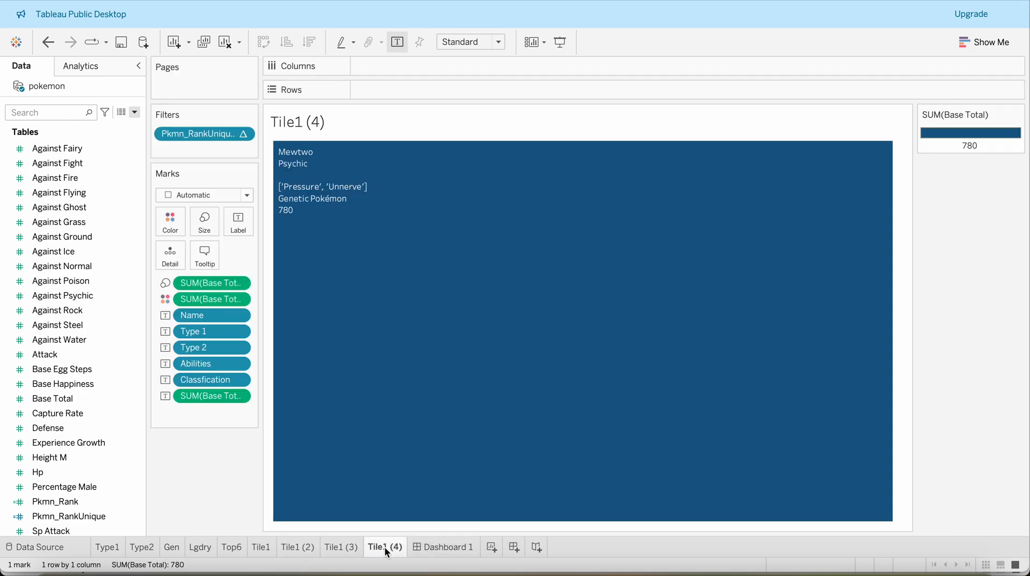
pyautogui.rightClick(384, 546)
pyautogui.click(425, 435)
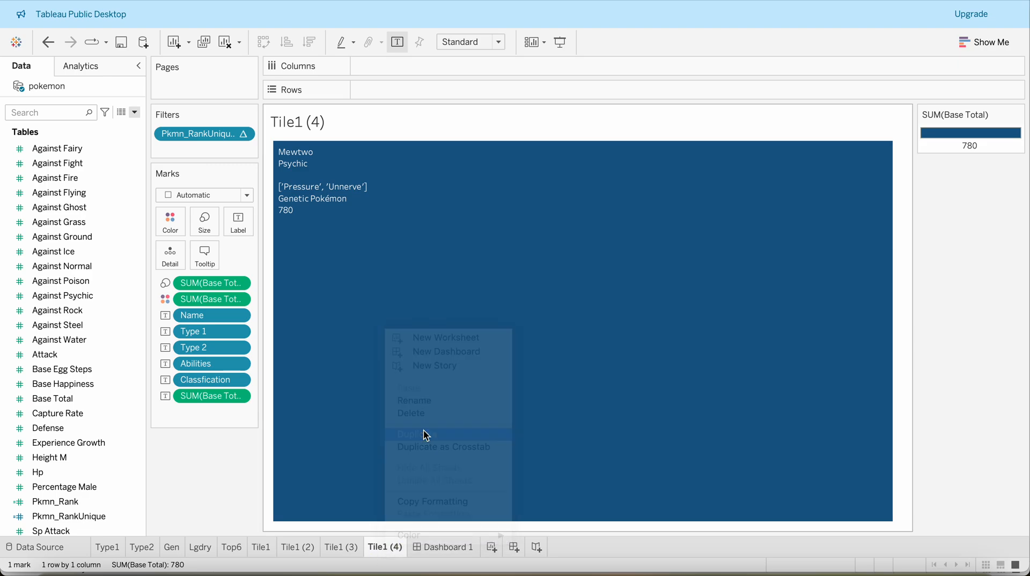
pyautogui.rightClick(427, 546)
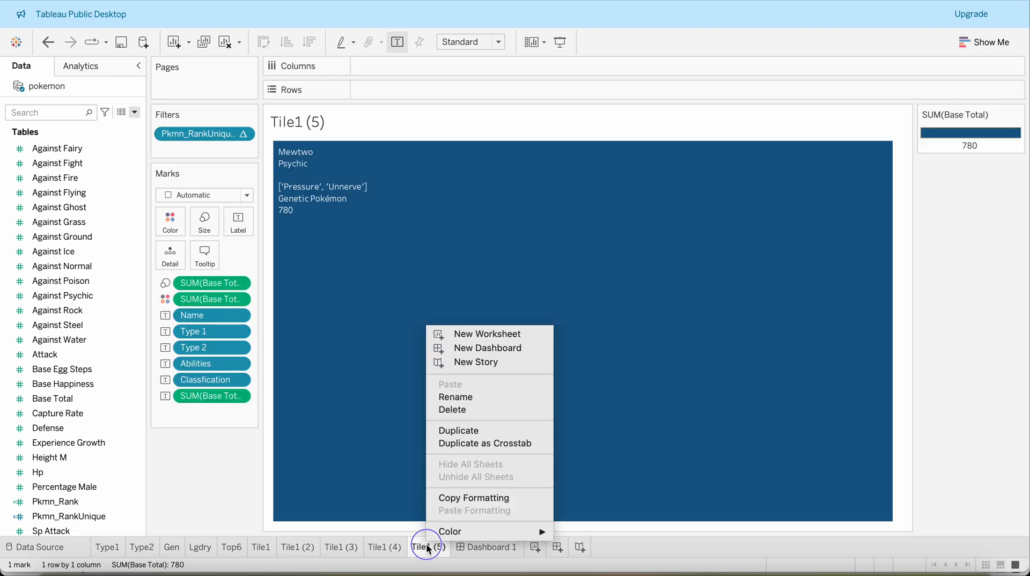
pyautogui.click(458, 432)
# - Rename the sheet Tile1 (2) as Tile2
pyautogui.click(302, 546)
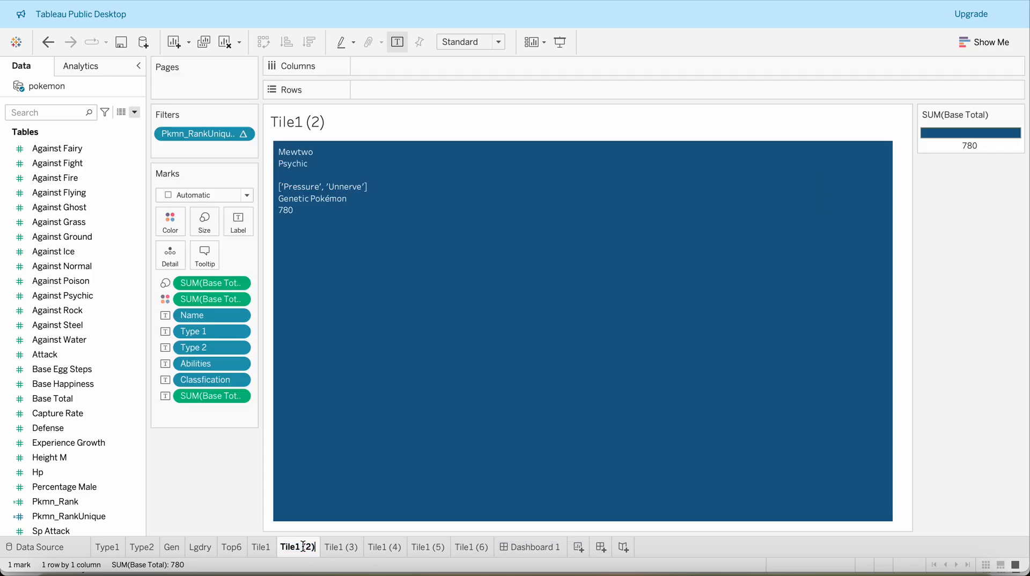
pyautogui.write('2')
pyautogui.press('Return')
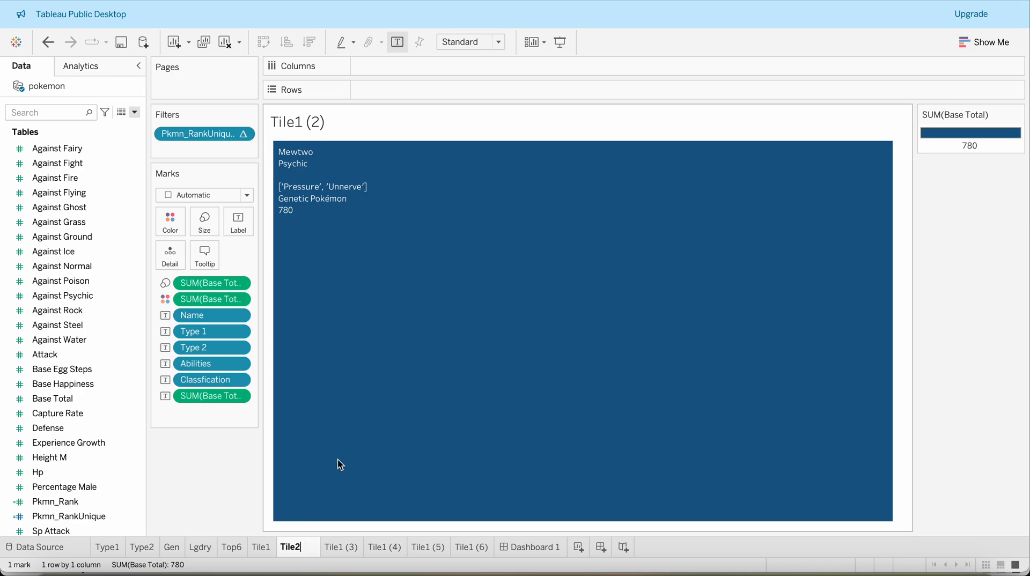
# - Change the Pkmn_RankUnique filter on the Tile2 sheet to keep only the value 2
pyautogui.click(243, 134)
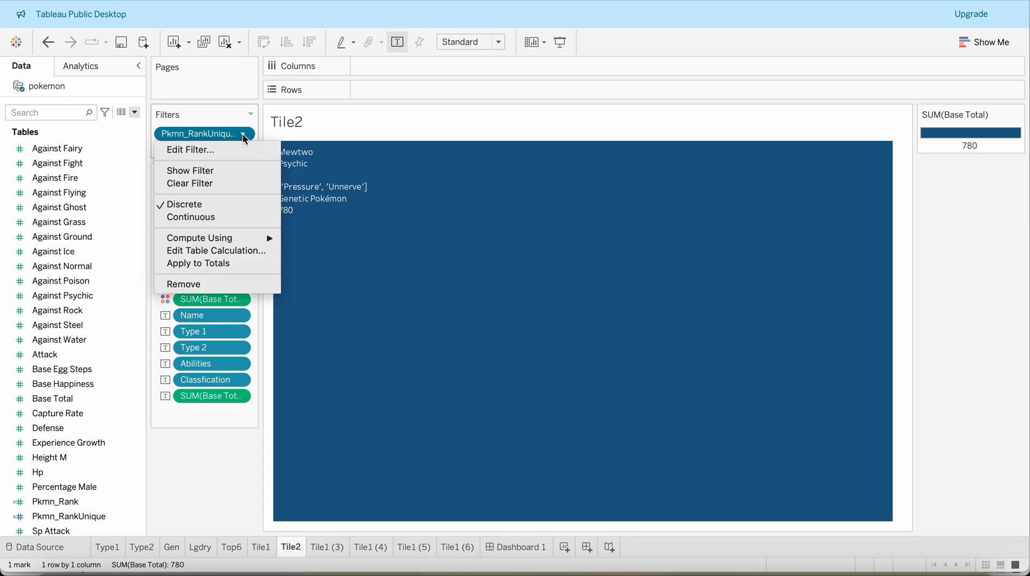
pyautogui.click(191, 152)
pyautogui.click(395, 175)
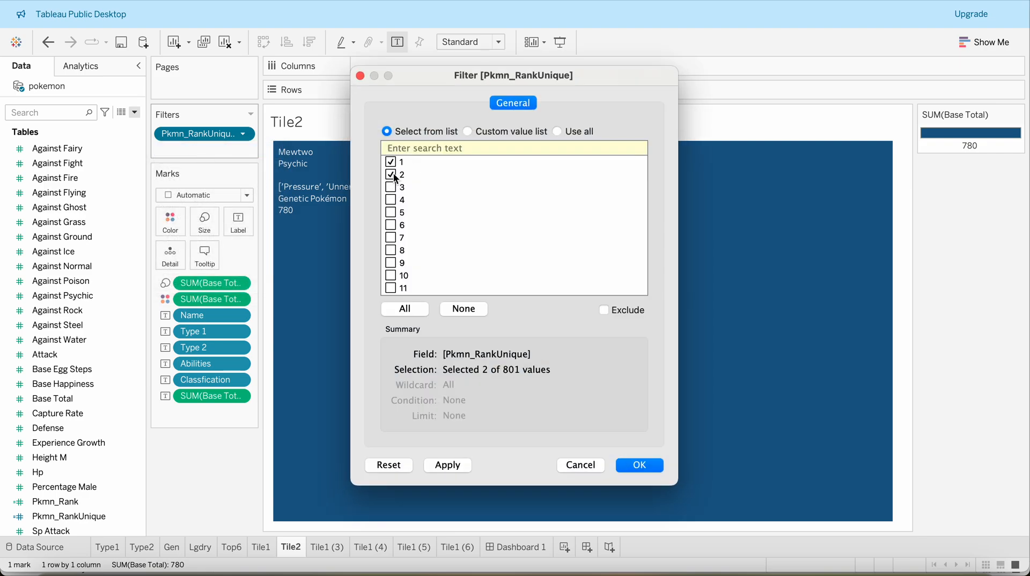
pyautogui.click(391, 162)
pyautogui.click(640, 464)
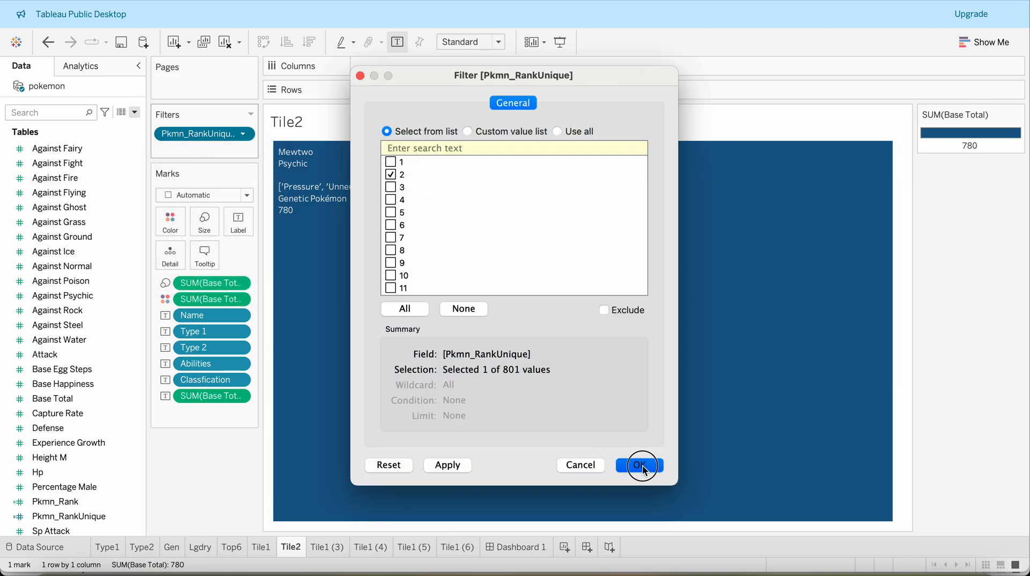
# - Show the Pkmn_RankUnique filter card on the Tile2 sheet and on the Tile1 (3) sheet
pyautogui.click(243, 134)
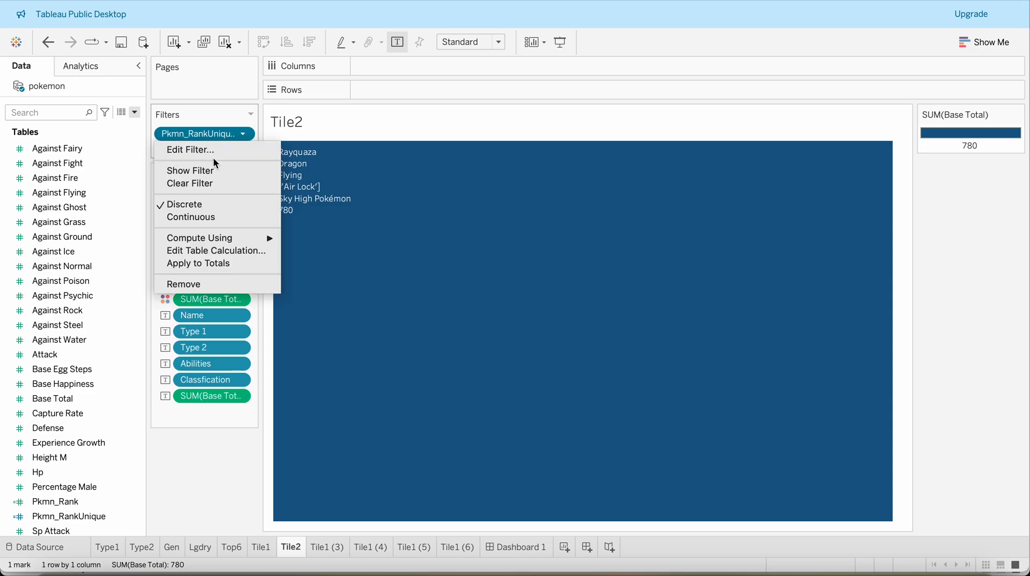
pyautogui.click(207, 170)
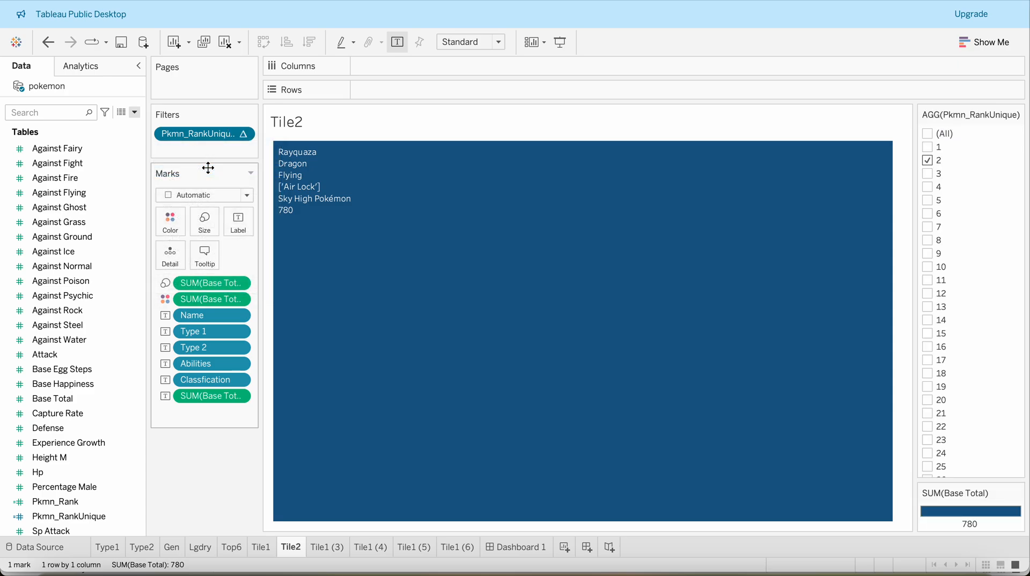
pyautogui.click(325, 547)
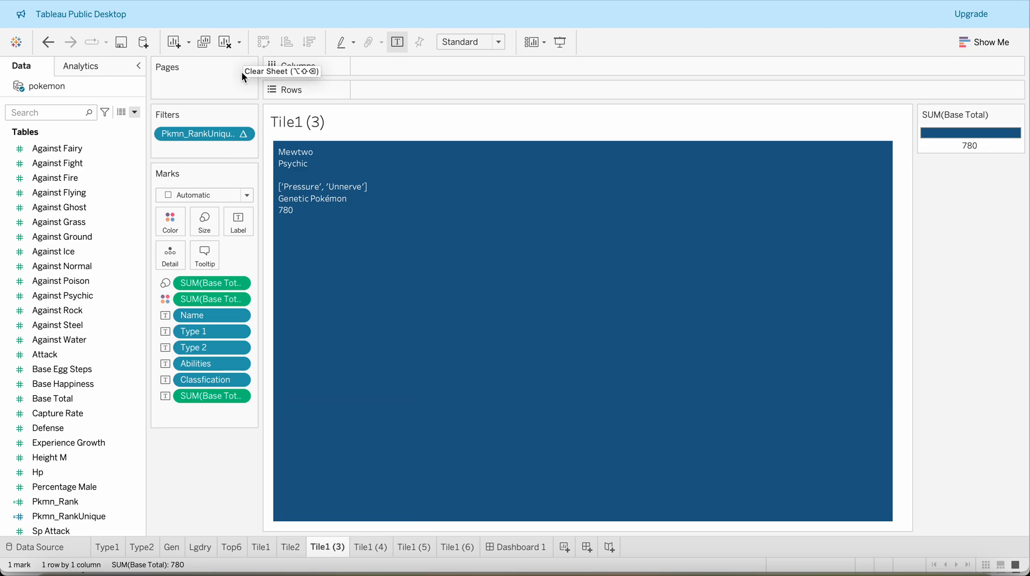
pyautogui.click(244, 135)
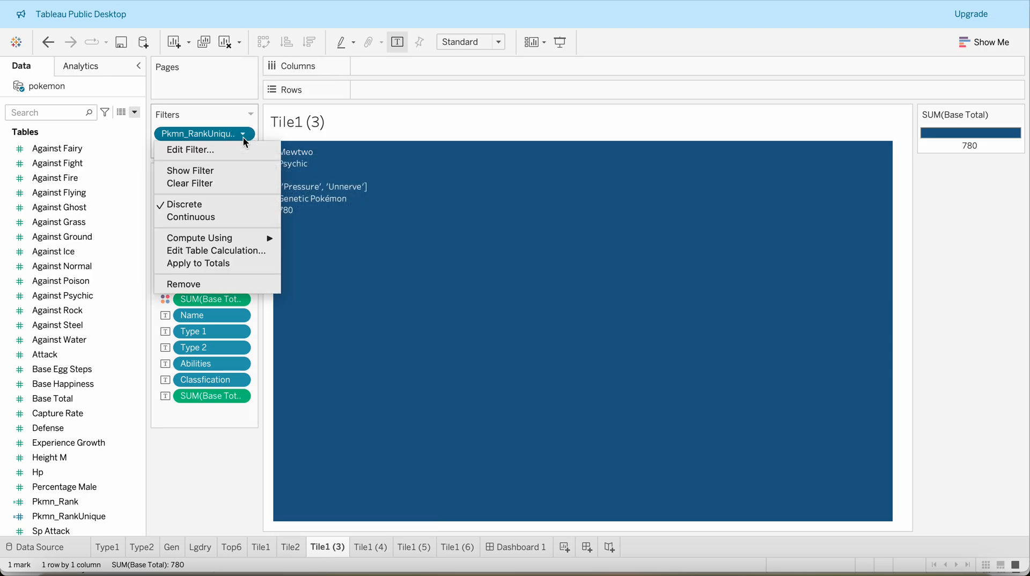
pyautogui.click(196, 171)
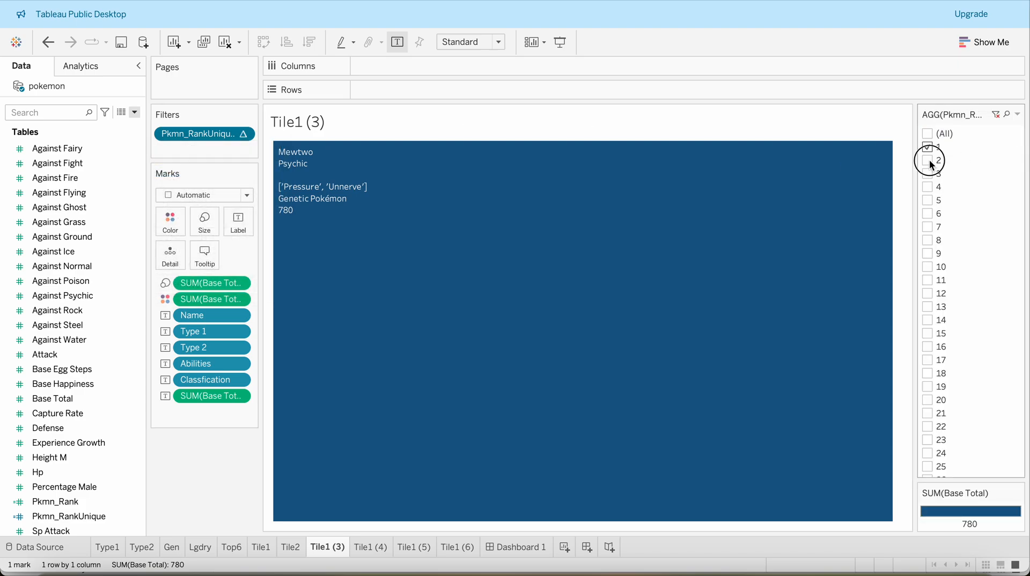
# - Change the Pkmn_RankUnique filter on the Tile1 (3) sheet to keep only the value 3
pyautogui.click(930, 161)
pyautogui.click(928, 173)
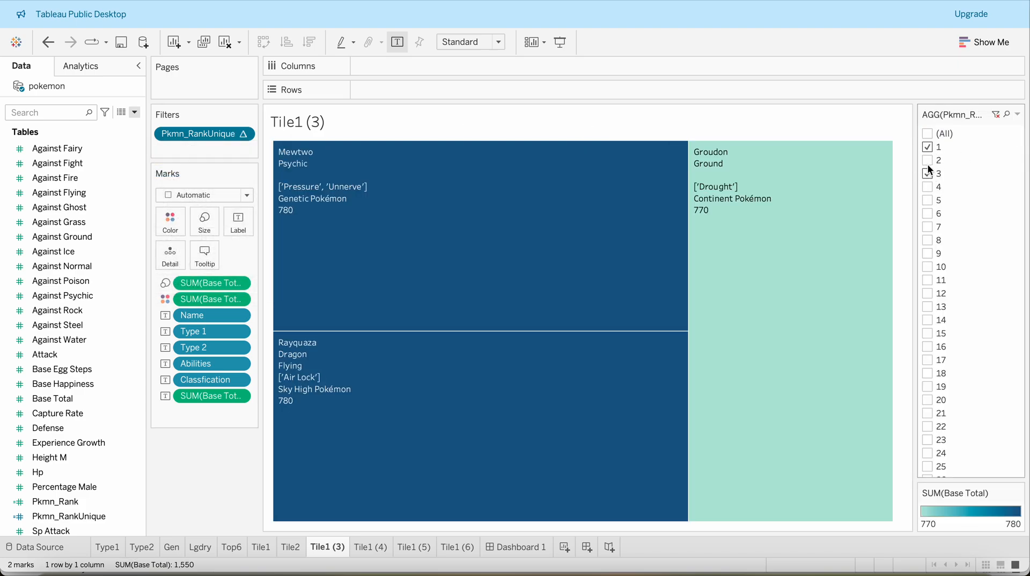
pyautogui.click(927, 148)
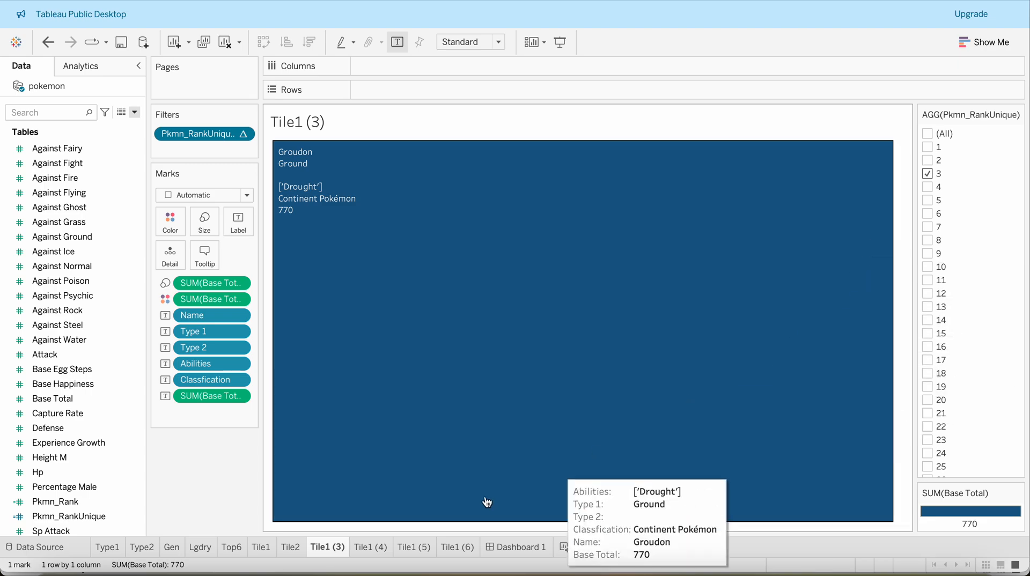
# - Rename the sheet Tile1 (3) as Tile3
pyautogui.doubleClick(336, 547)
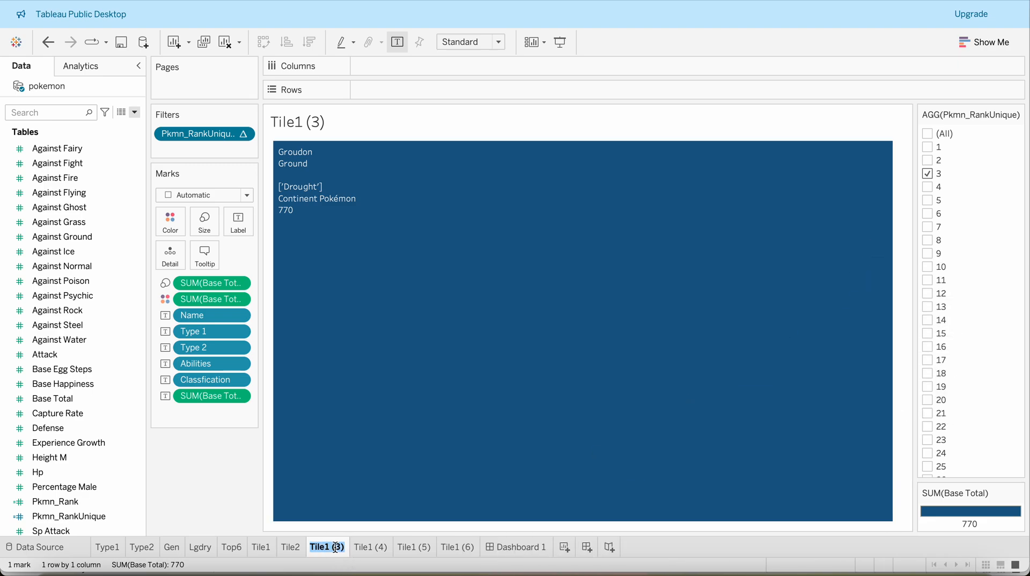
pyautogui.press('End')
pyautogui.write('3')
pyautogui.press('Return')
# - Rename the sheet Tile1 (4) as Tile4 and change its Pkmn_RankUnique filter to keep only the value 4
pyautogui.click(358, 547)
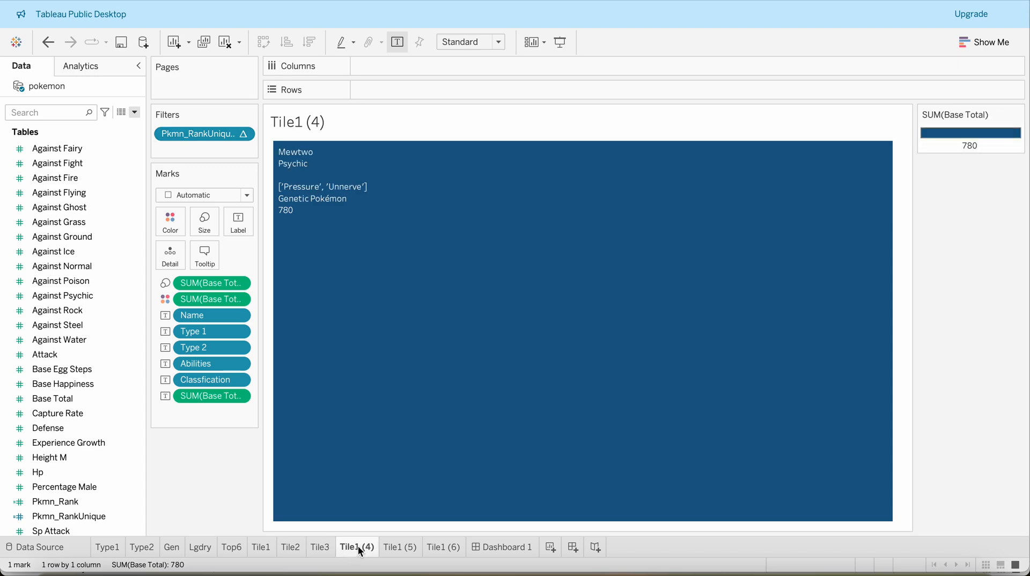
pyautogui.doubleClick(359, 547)
pyautogui.click(358, 546)
pyautogui.press('Return')
pyautogui.click(242, 135)
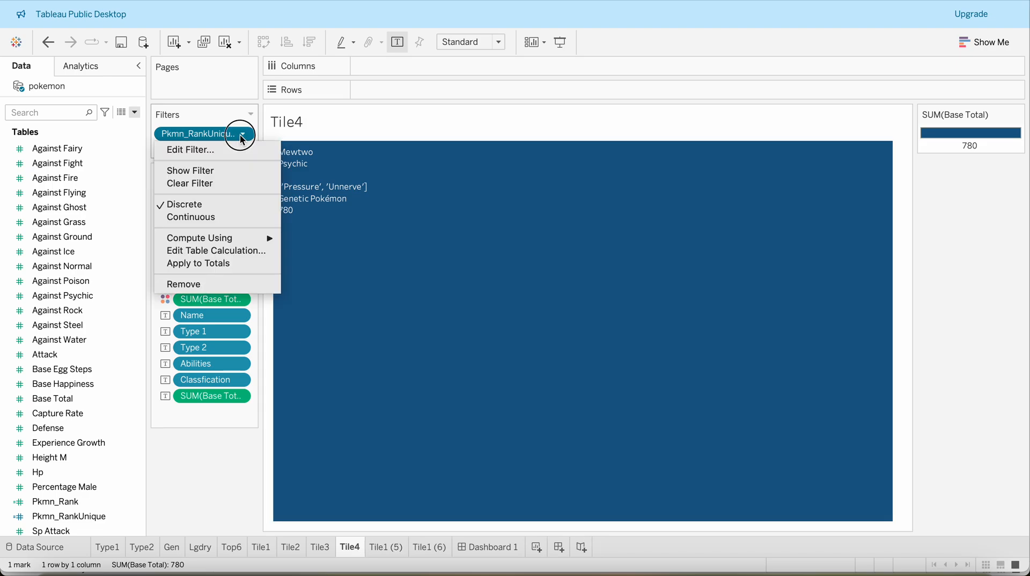
pyautogui.click(224, 149)
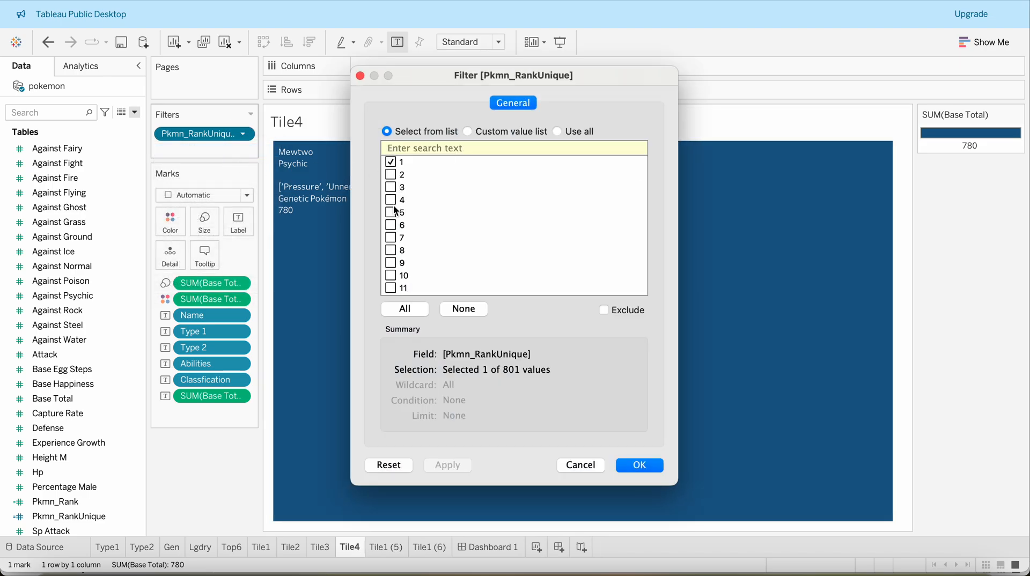
pyautogui.click(391, 200)
pyautogui.click(639, 465)
# - Rename the sheet Tile1 (5) as Tile5 and change its Pkmn_RankUnique filter to keep only the value 5
pyautogui.doubleClick(385, 547)
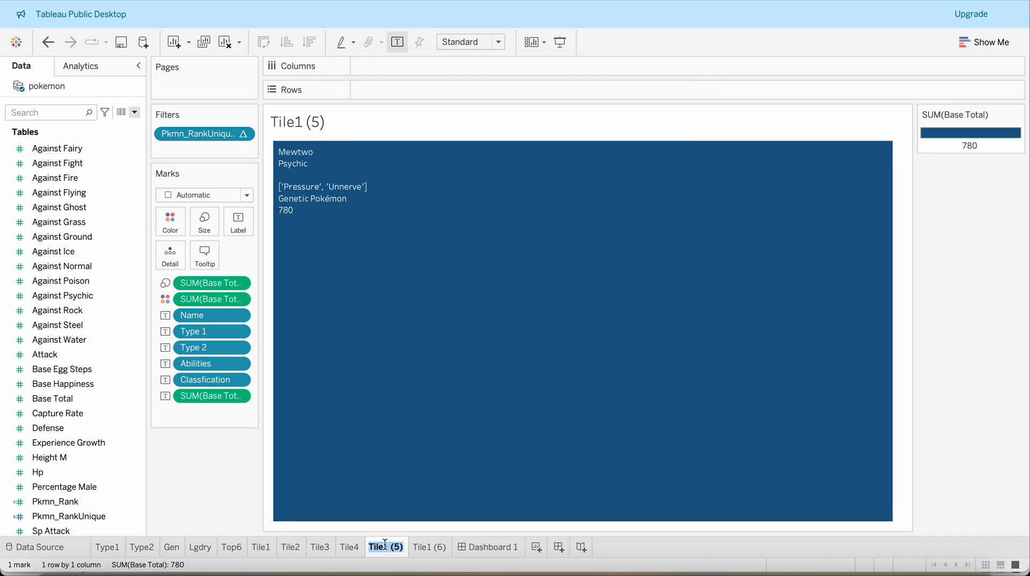
pyautogui.press('End')
pyautogui.write('e5')
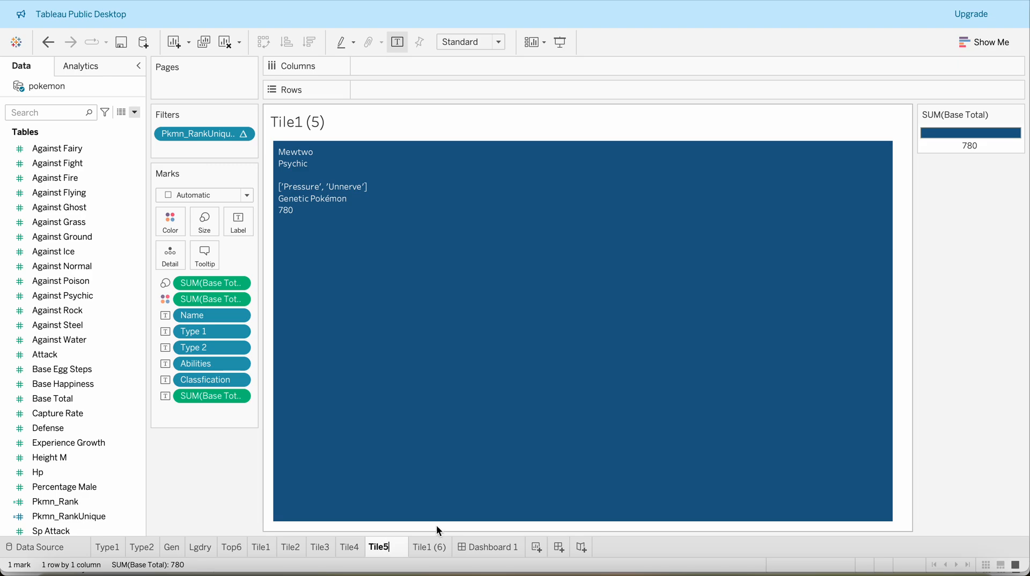
pyautogui.press('Return')
pyautogui.click(242, 134)
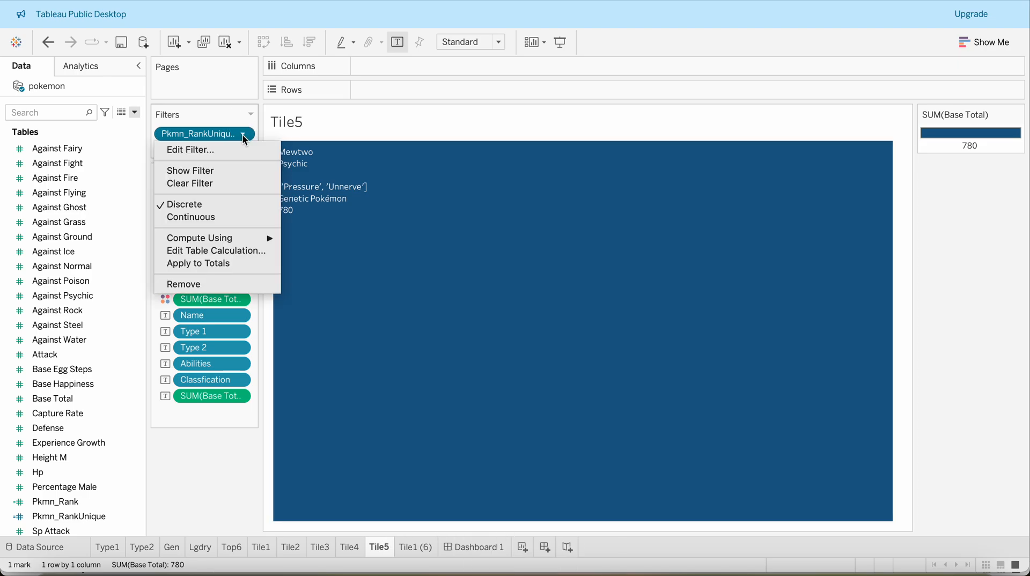
pyautogui.click(214, 151)
pyautogui.click(391, 213)
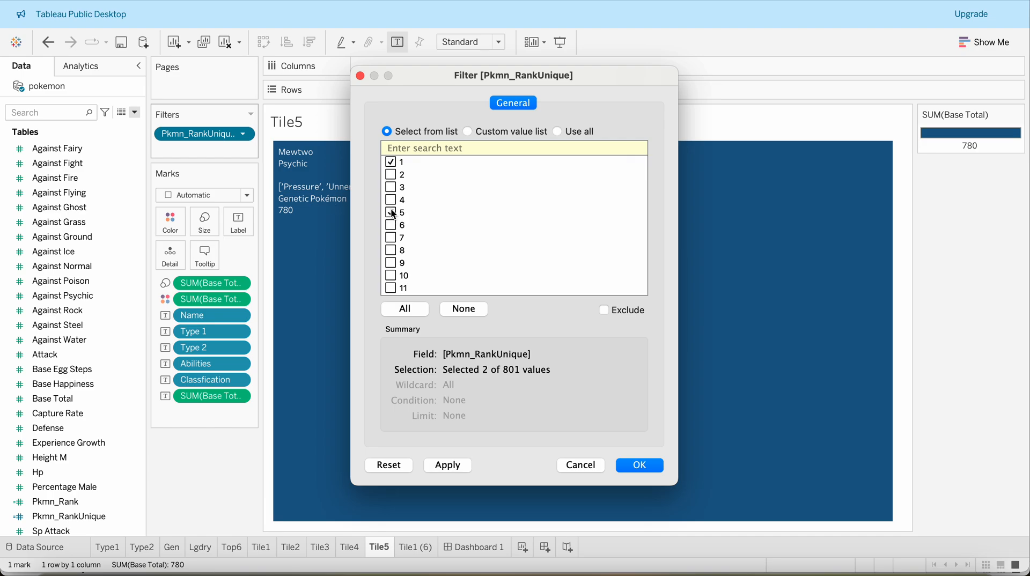
pyautogui.click(640, 465)
# - Rename the sheet Tile1 (6) as Tile6 and change its Pkmn_RankUnique filter to keep only the value 6
pyautogui.click(422, 547)
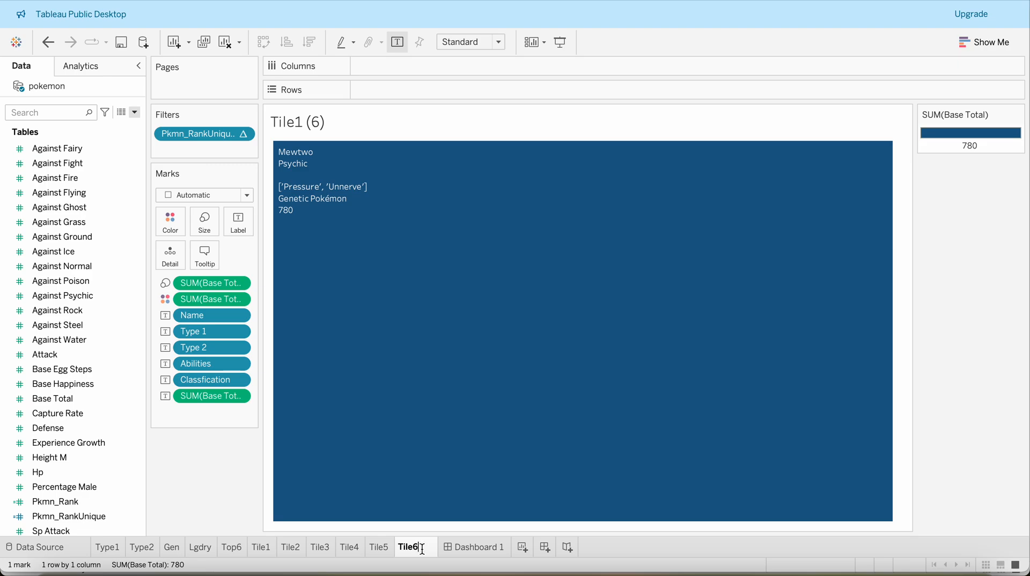
pyautogui.press('Return')
pyautogui.click(243, 133)
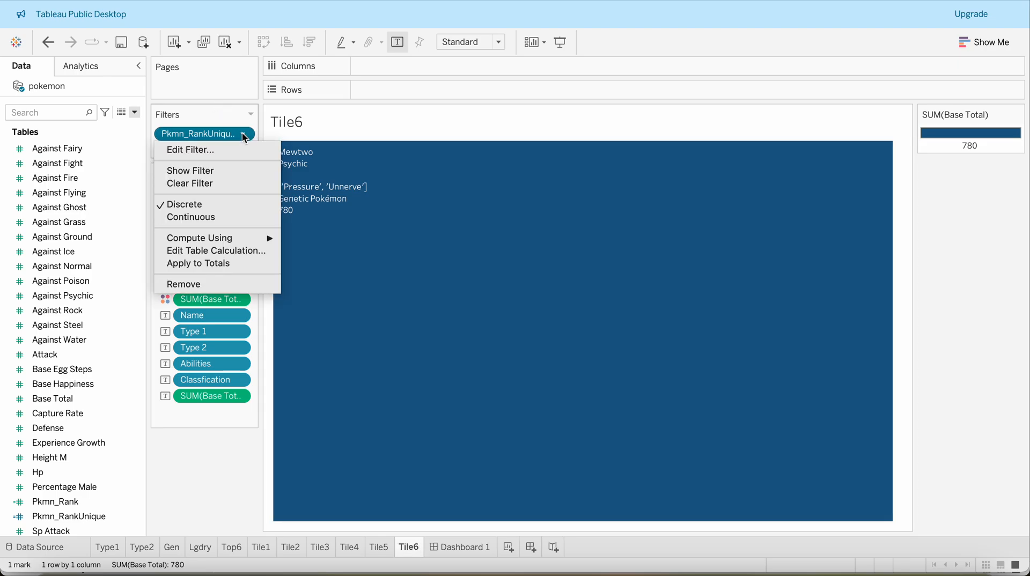
pyautogui.click(211, 149)
pyautogui.click(390, 225)
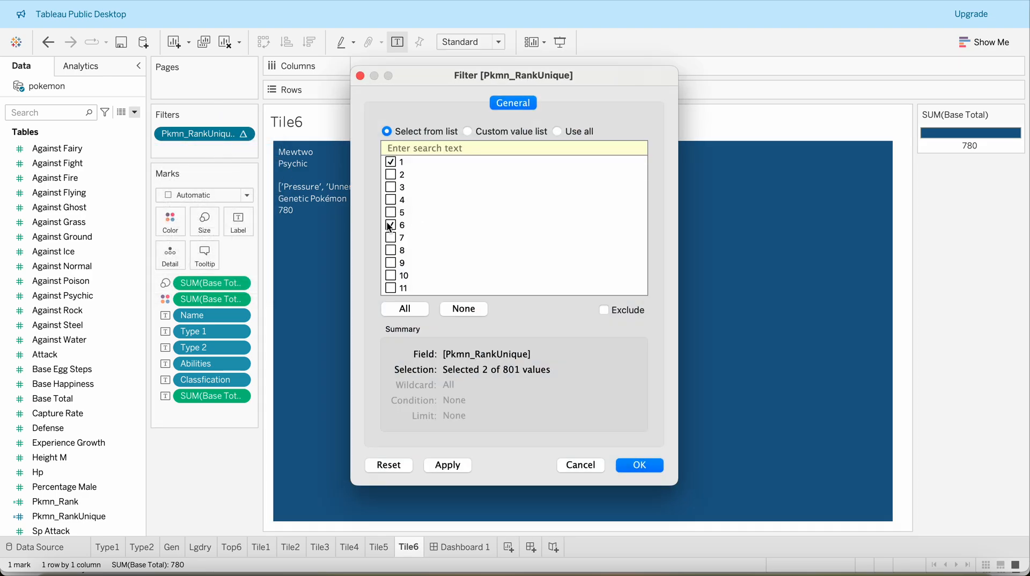
pyautogui.click(391, 162)
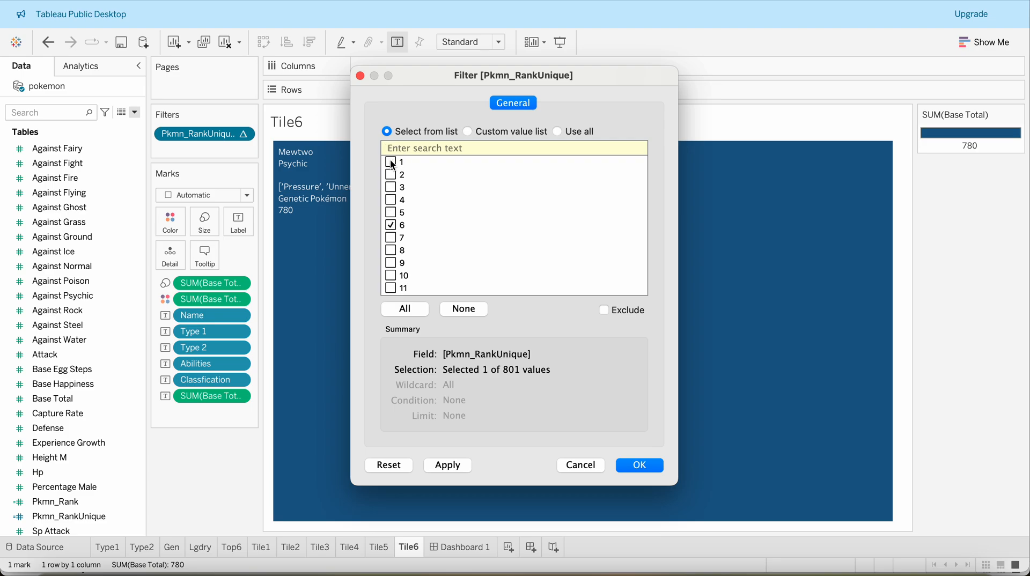
pyautogui.click(650, 465)
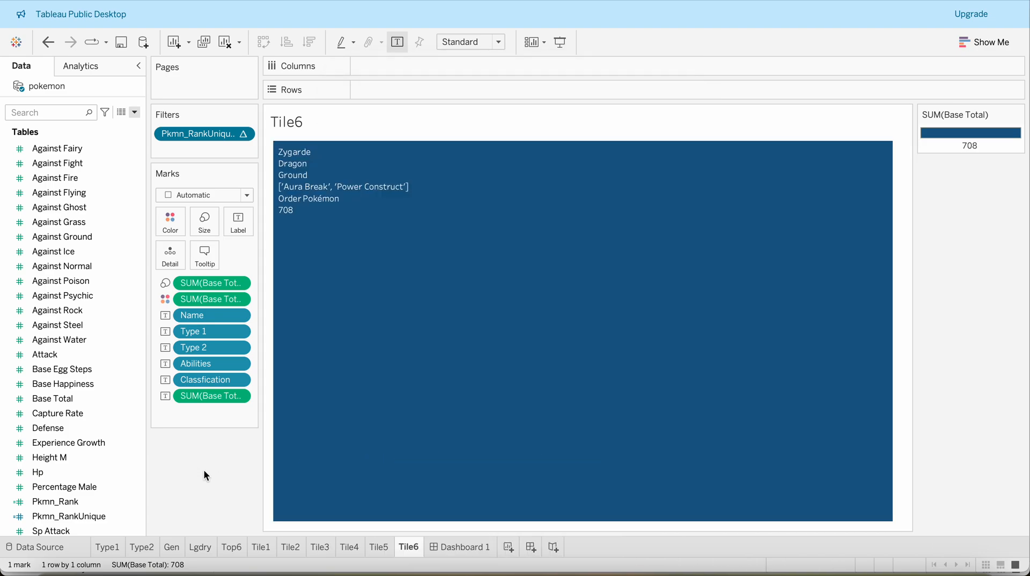
# - Add a vertical container between the Type2 and Tile1 charts on Dashboard 1 and move the Tile1 treemap into it
pyautogui.click(453, 550)
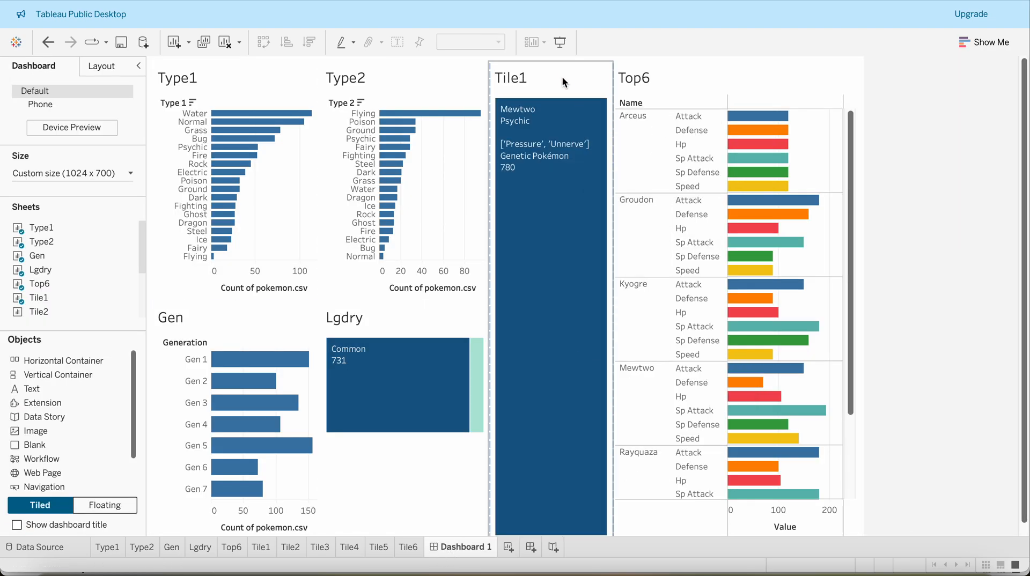
pyautogui.moveTo(34, 258)
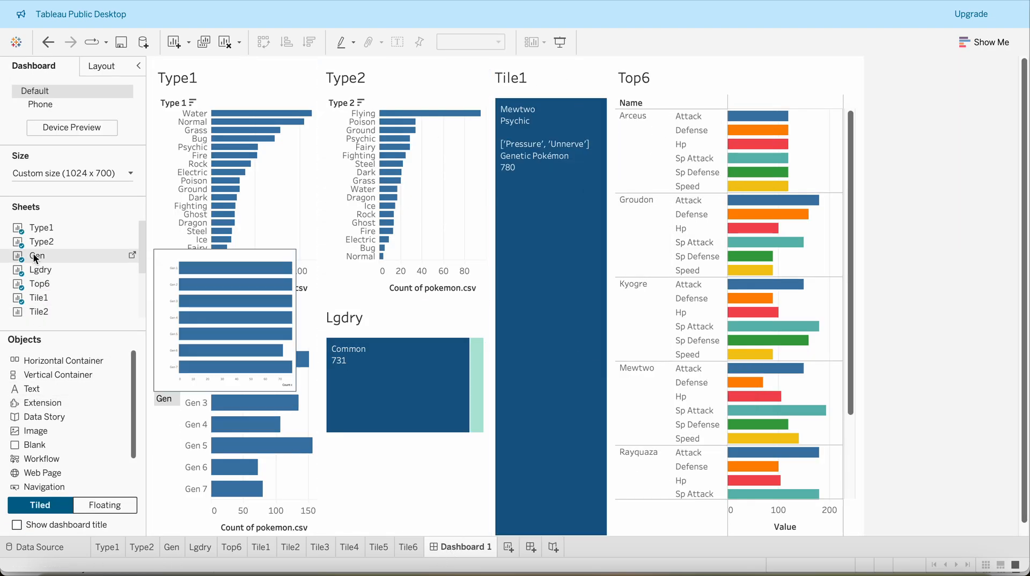
pyautogui.scroll(-2, 38, 267)
pyautogui.moveTo(39, 253)
pyautogui.mouseDown()
pyautogui.moveTo(483, 368)
pyautogui.moveTo(525, 403)
pyautogui.moveTo(11, 271)
pyautogui.moveTo(22, 263)
pyautogui.mouseUp()
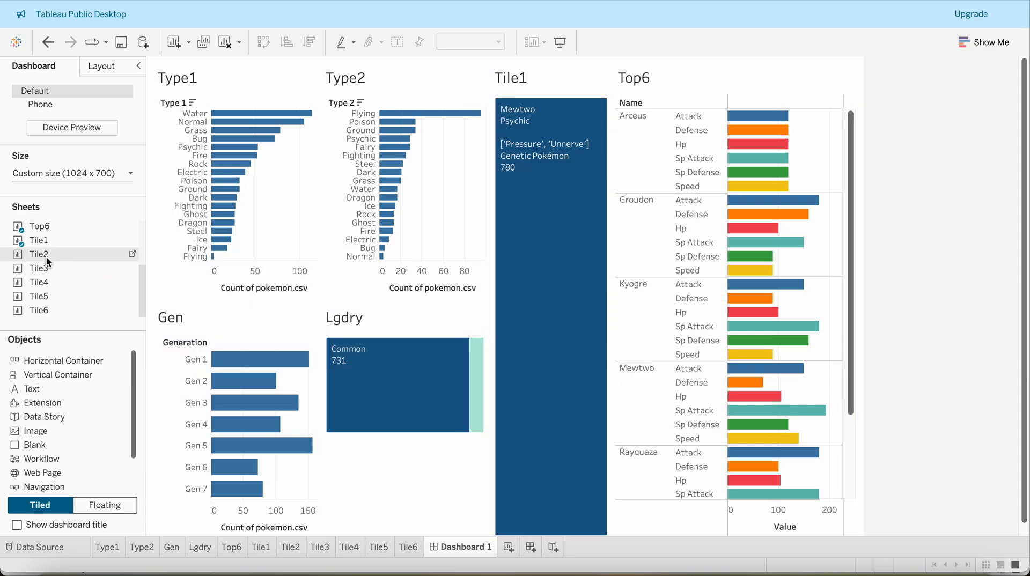
pyautogui.moveTo(547, 116)
pyautogui.moveTo(45, 253)
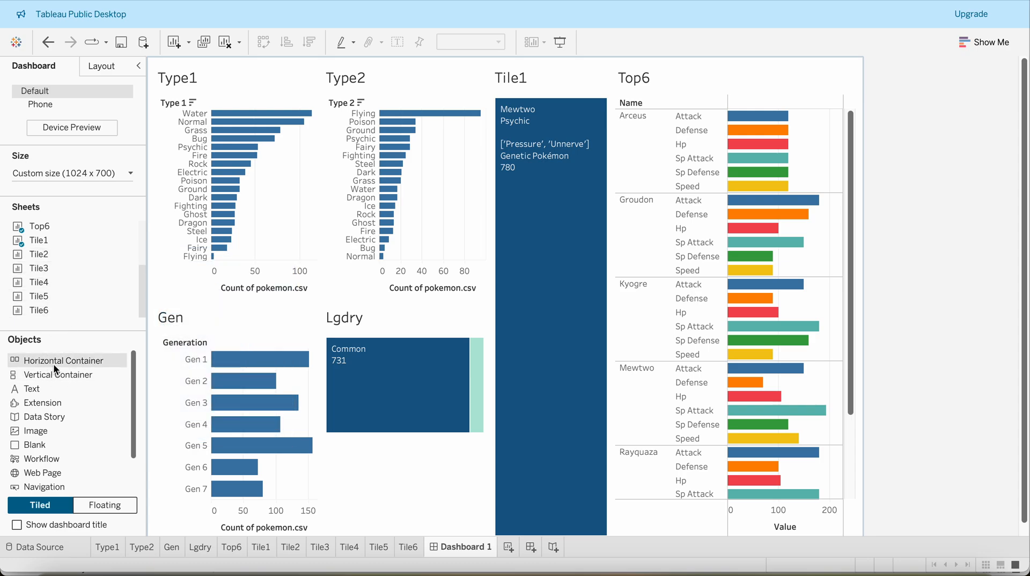
pyautogui.moveTo(59, 255); pyautogui.dragTo(516, 310)
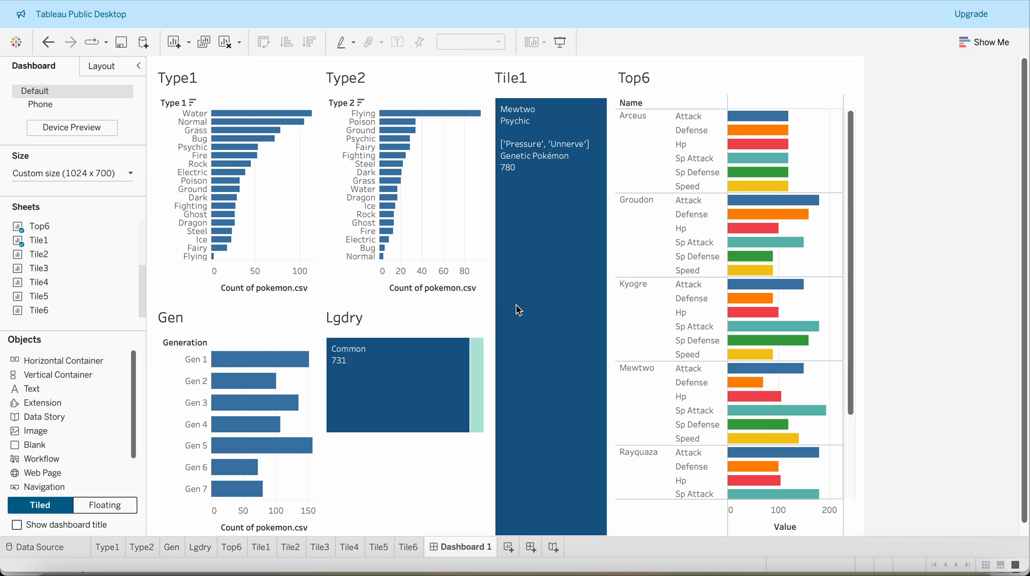
pyautogui.click(693, 78)
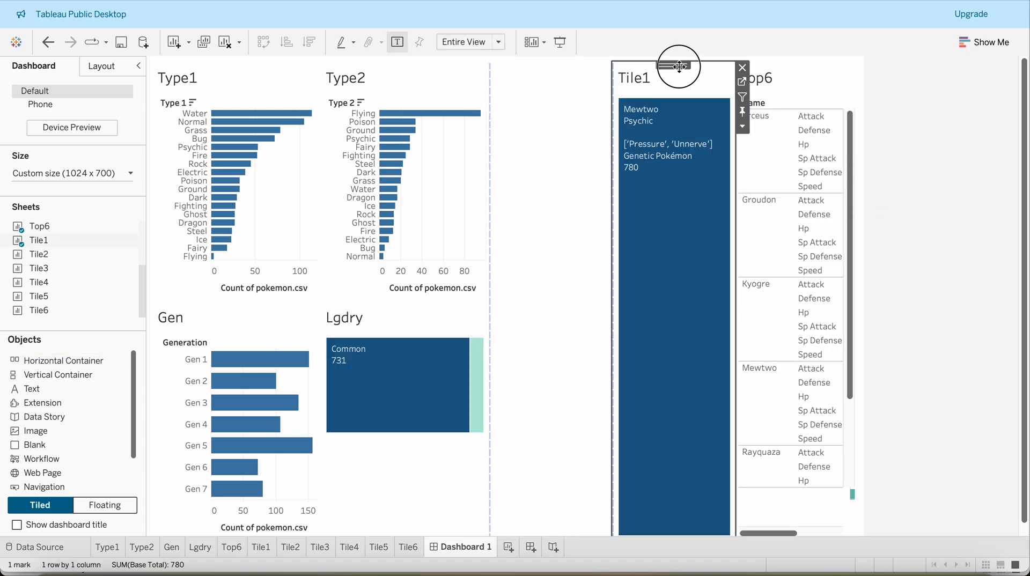
pyautogui.moveTo(679, 66); pyautogui.dragTo(555, 128)
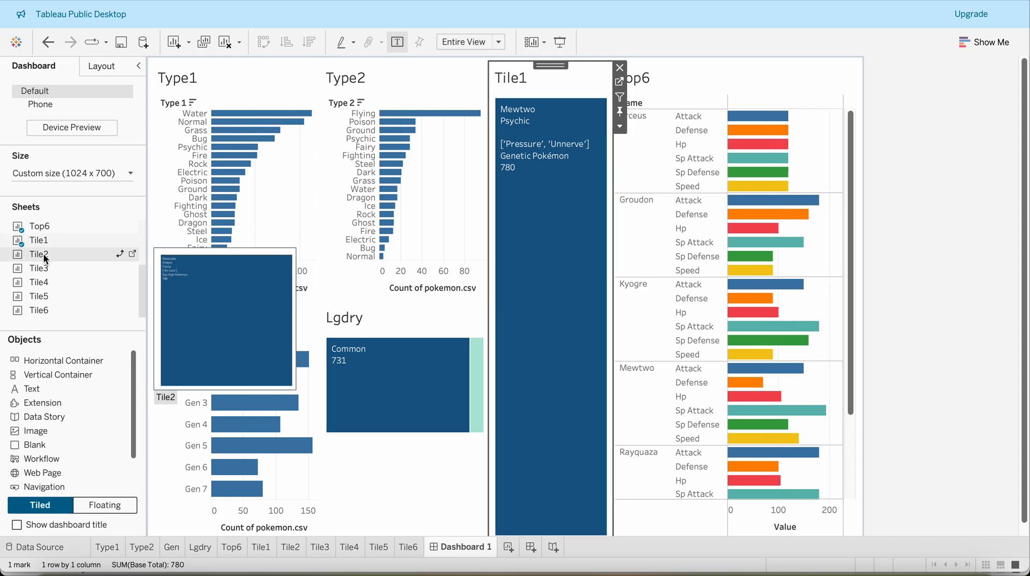
# - Place the sheets Tile2, Tile3, Tile4, Tile5 and Tile6 on the dashboard, stacked in order below Tile1
pyautogui.moveTo(43, 253); pyautogui.dragTo(543, 348)
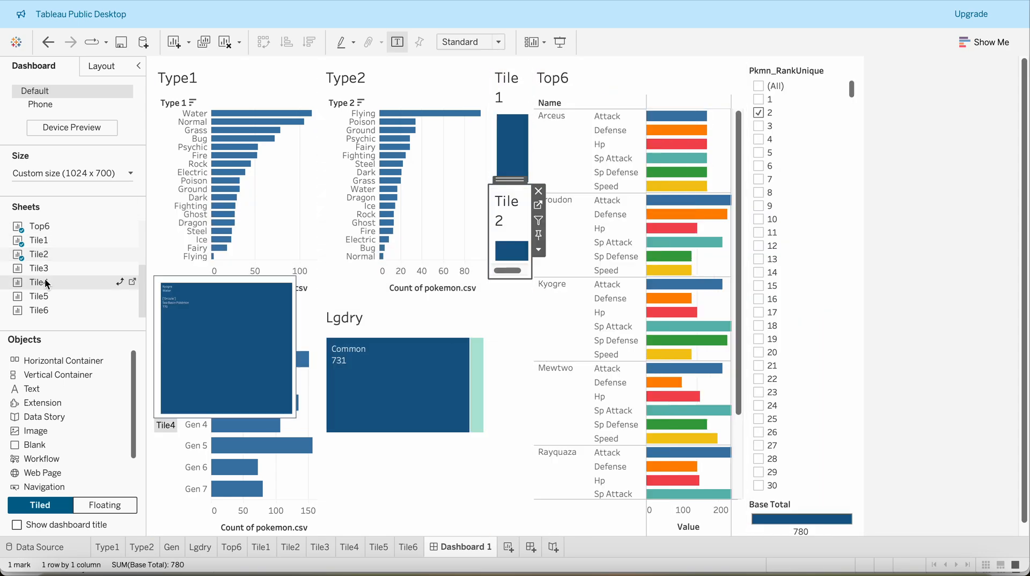
pyautogui.moveTo(34, 268); pyautogui.dragTo(520, 382)
pyautogui.moveTo(50, 282); pyautogui.dragTo(518, 406)
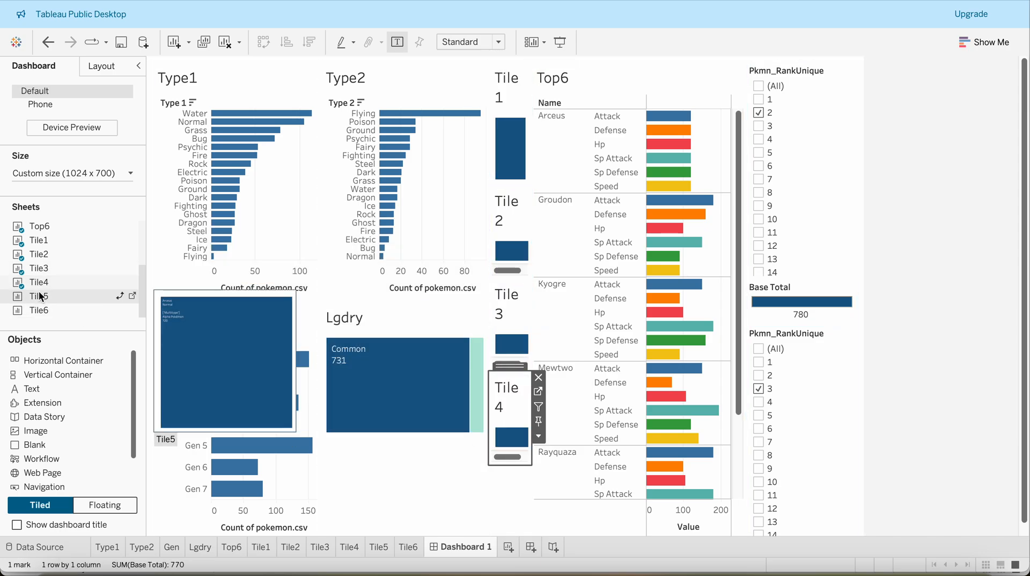
pyautogui.moveTo(40, 297); pyautogui.dragTo(509, 455)
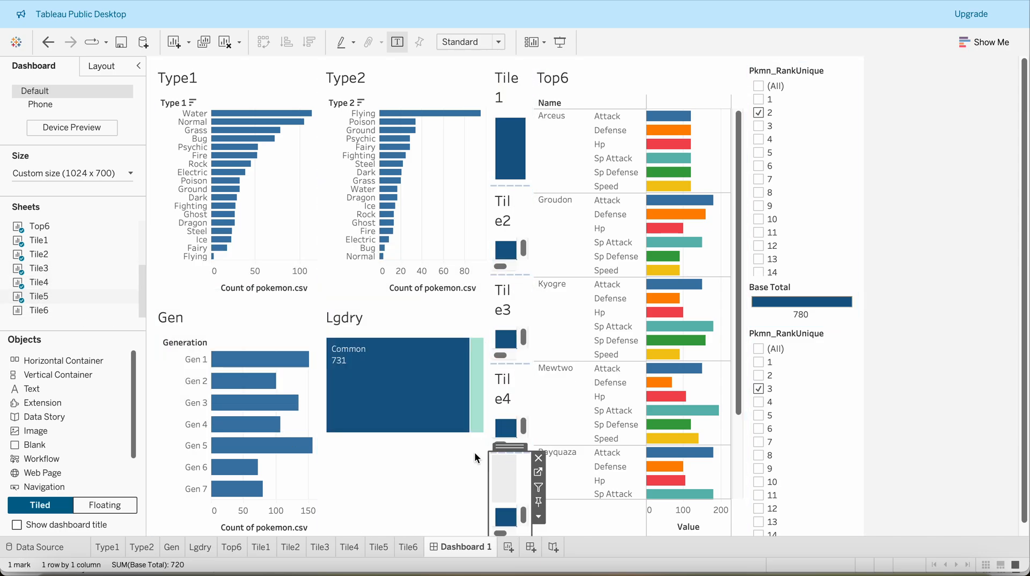
pyautogui.moveTo(32, 309); pyautogui.dragTo(505, 517)
# - Remove both Pkmn_RankUnique filter cards and the Base Total legend from the dashboard, and widen the column of tiles beside Top6
pyautogui.click(800, 64)
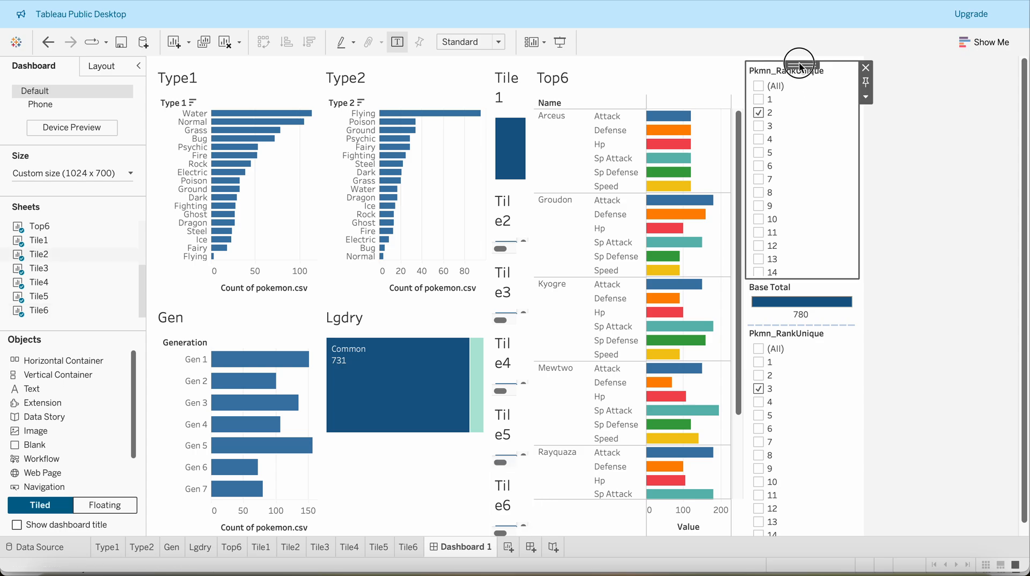
pyautogui.click(865, 66)
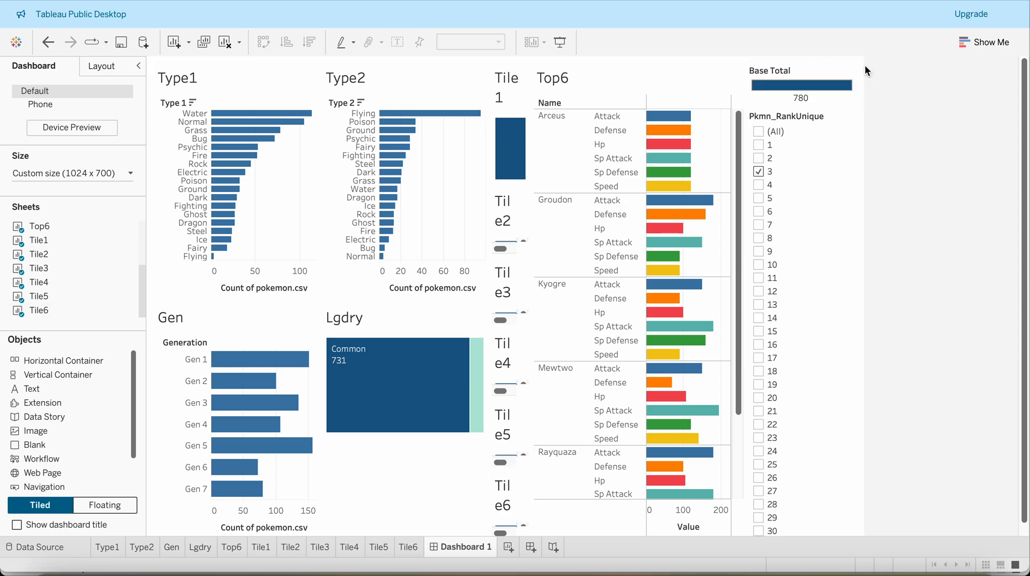
pyautogui.click(816, 116)
pyautogui.click(866, 112)
pyautogui.click(825, 69)
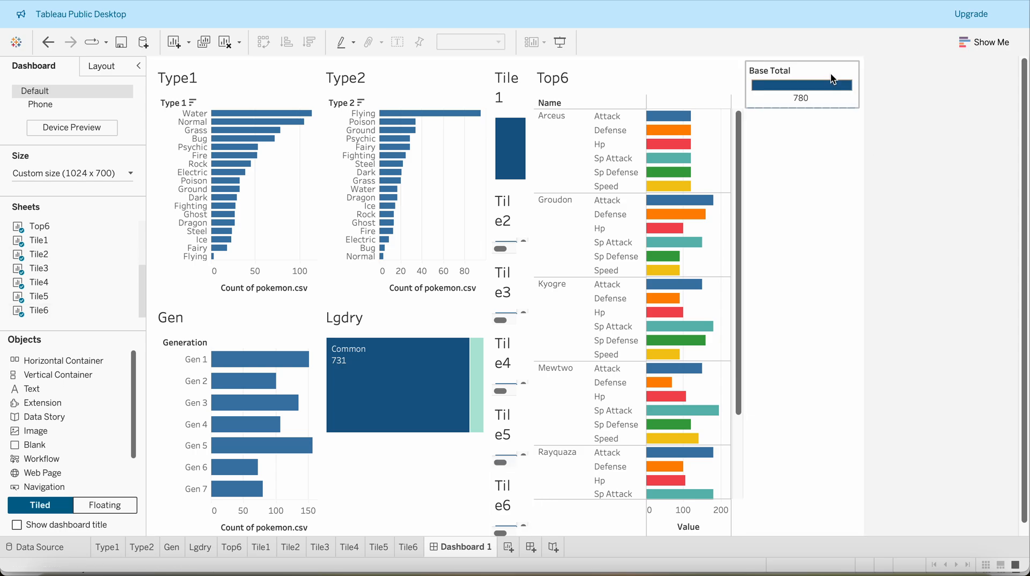
pyautogui.click(866, 67)
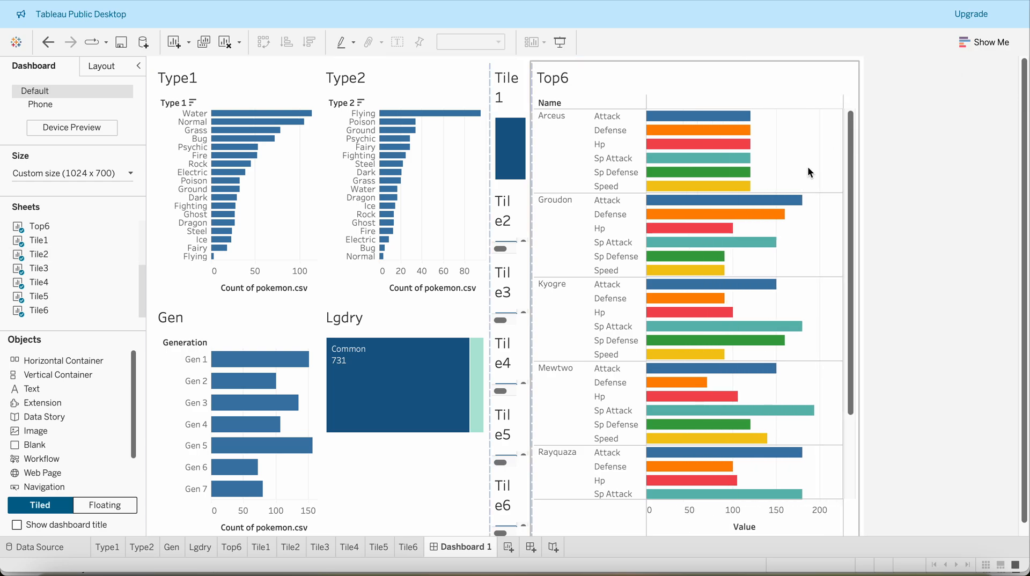
pyautogui.moveTo(530, 232); pyautogui.dragTo(625, 222)
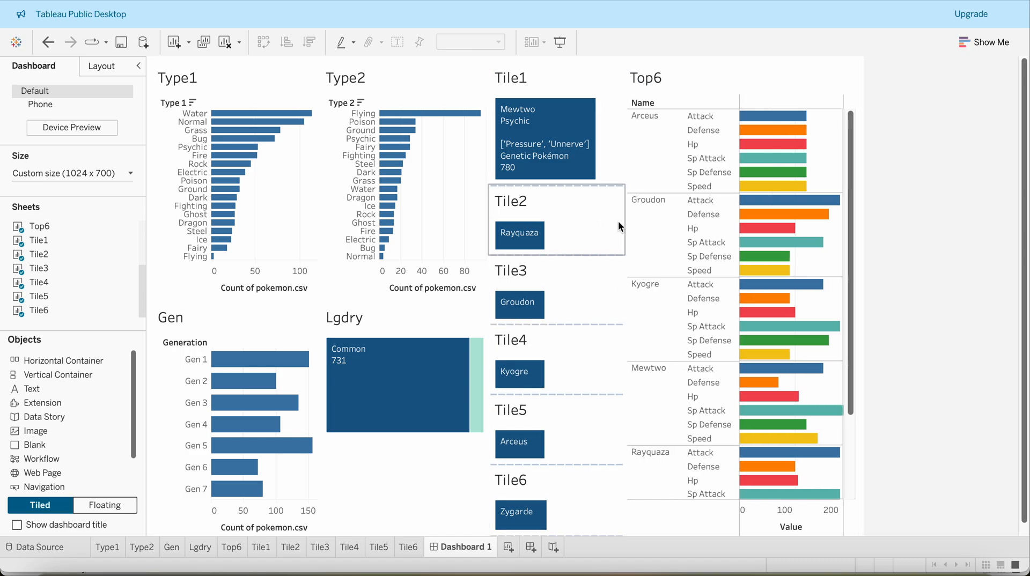
# - Set the fit of the Tile2 and Tile3 treemaps on the dashboard to Entire View
pyautogui.click(566, 199)
pyautogui.click(633, 249)
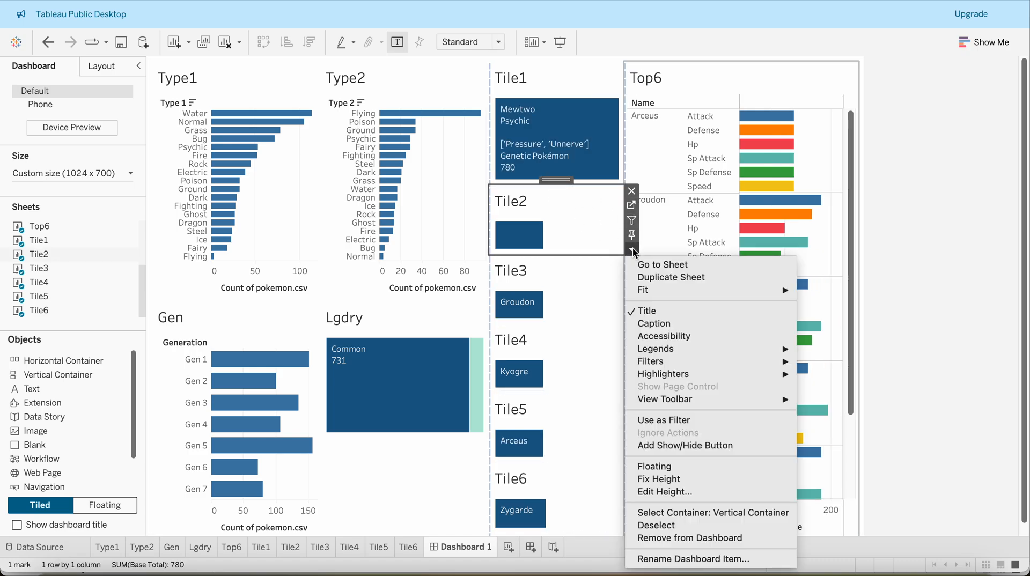
pyautogui.moveTo(648, 293)
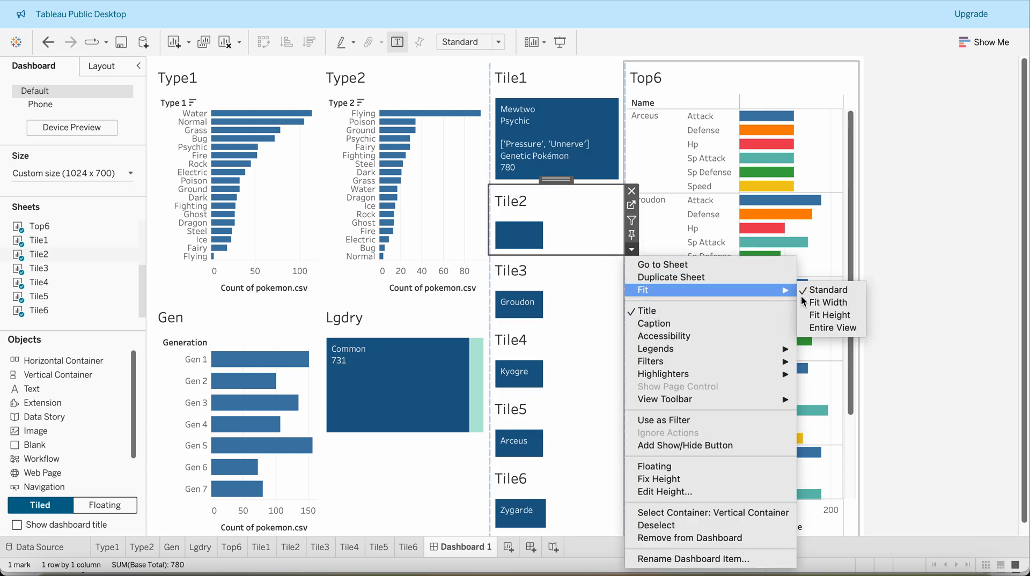
pyautogui.click(823, 326)
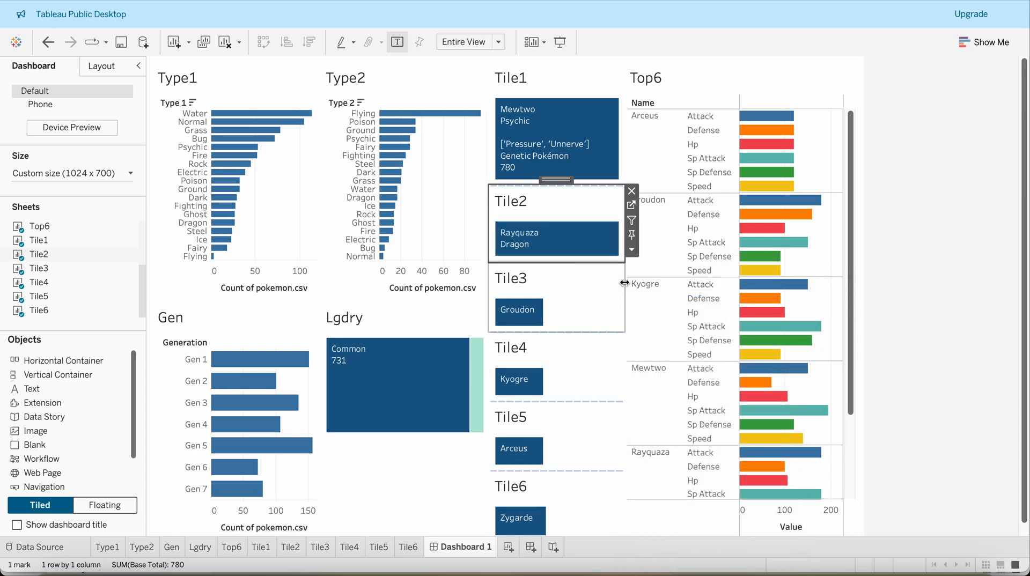
pyautogui.click(604, 276)
pyautogui.click(630, 325)
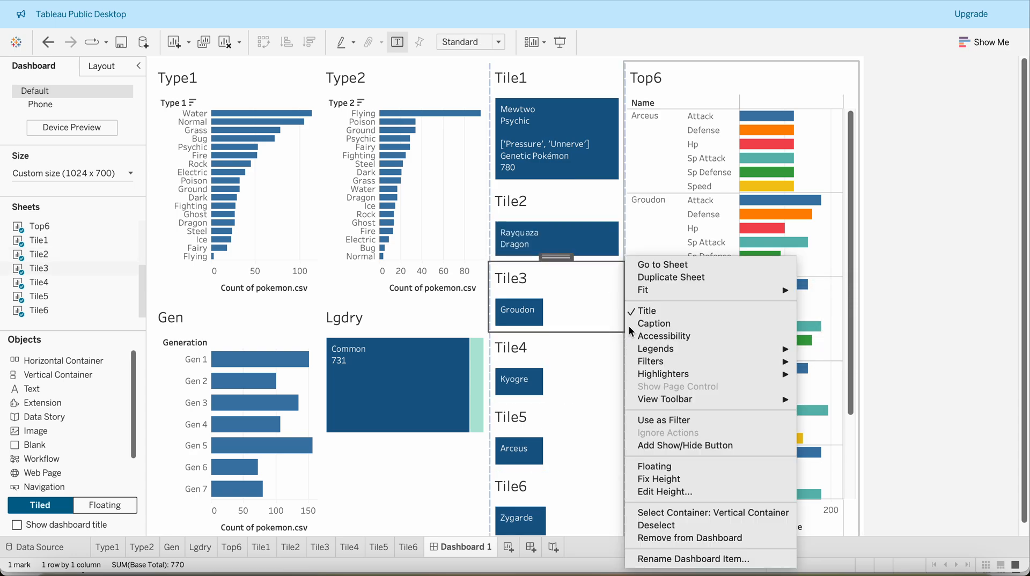
pyautogui.moveTo(753, 291)
pyautogui.click(837, 332)
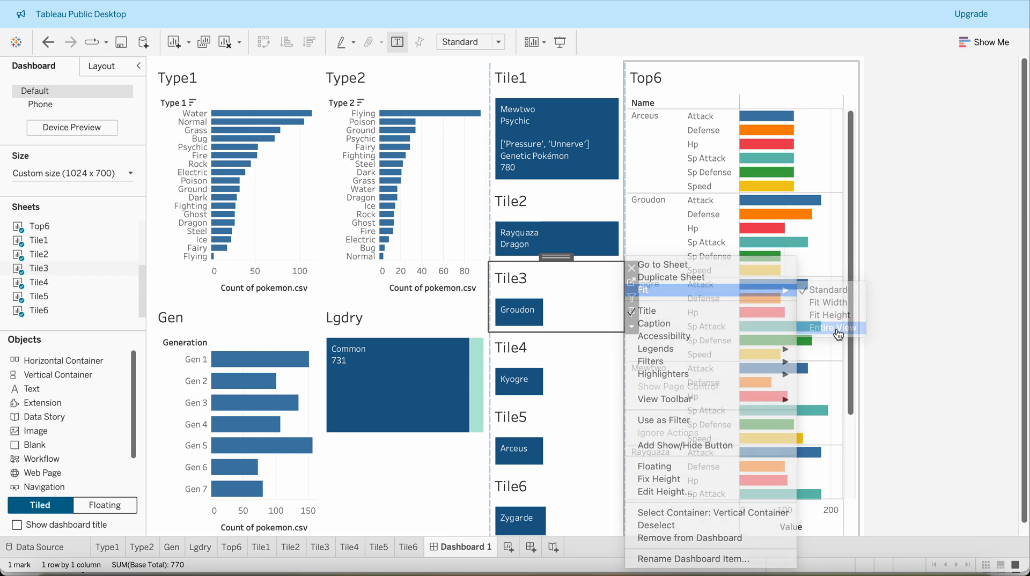
# - Set the fit of the Tile4 and Tile5 treemaps on the dashboard to Entire View
pyautogui.click(607, 343)
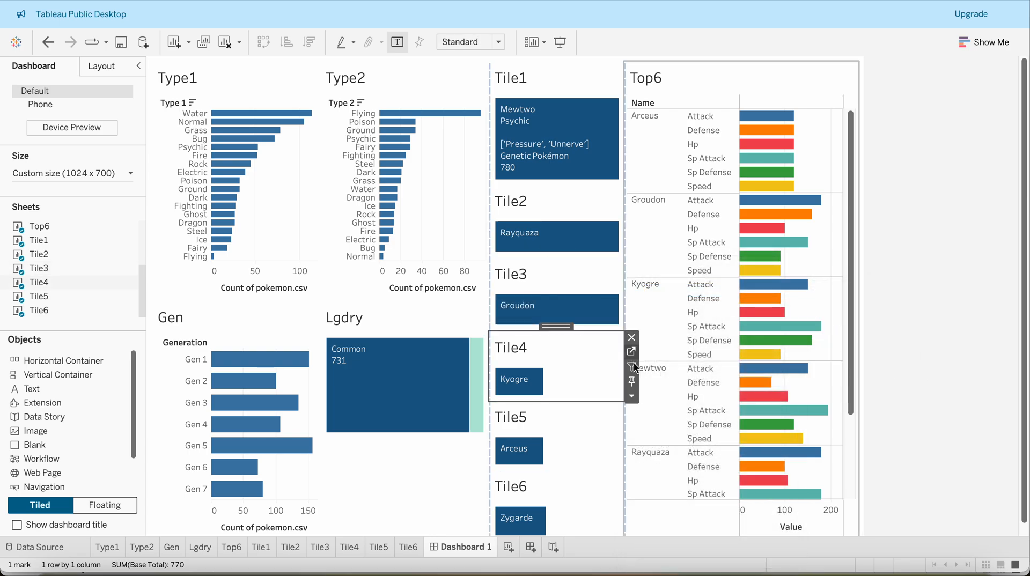
pyautogui.click(633, 397)
pyautogui.moveTo(777, 290)
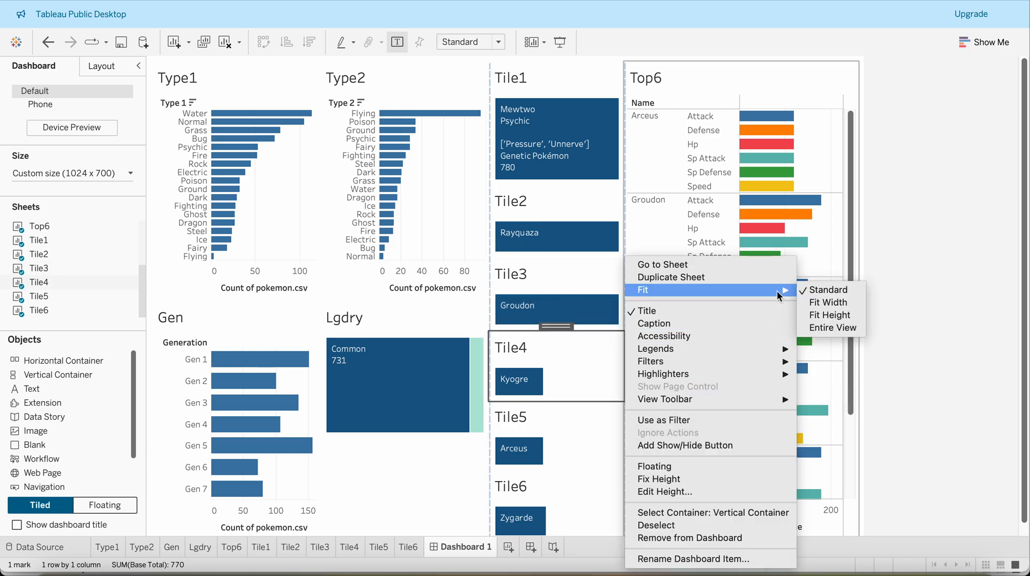
pyautogui.click(834, 331)
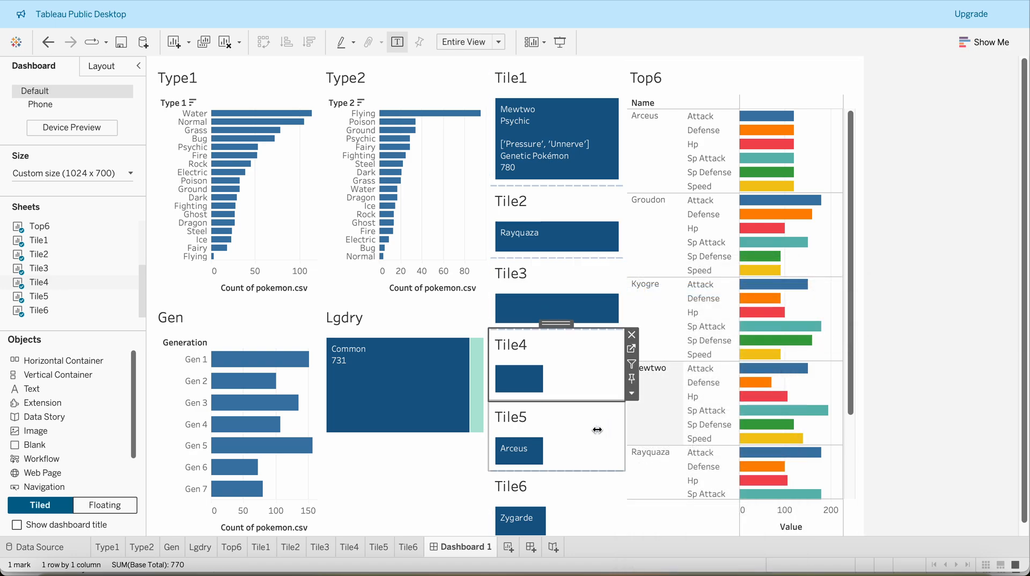
pyautogui.click(572, 414)
pyautogui.click(632, 467)
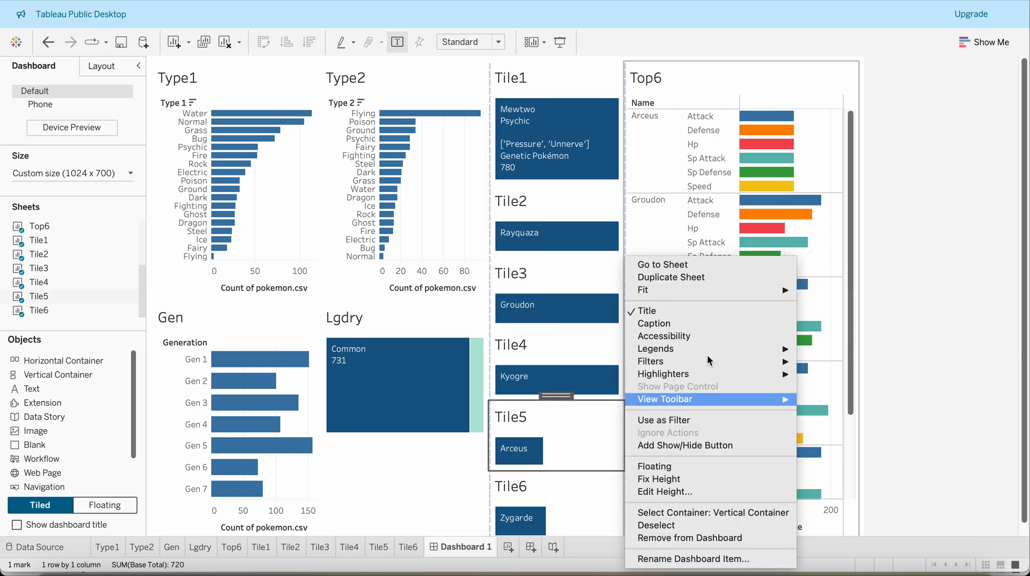
pyautogui.moveTo(781, 294)
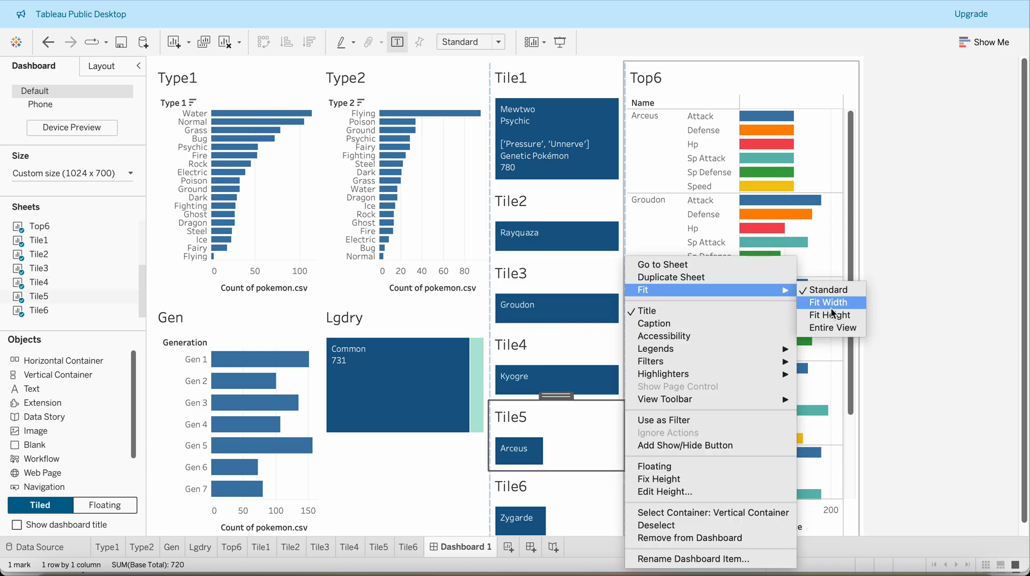
pyautogui.click(831, 328)
# - Set the fit of the Tile6 treemap to Entire View and clear the selection on the dashboard
pyautogui.click(575, 493)
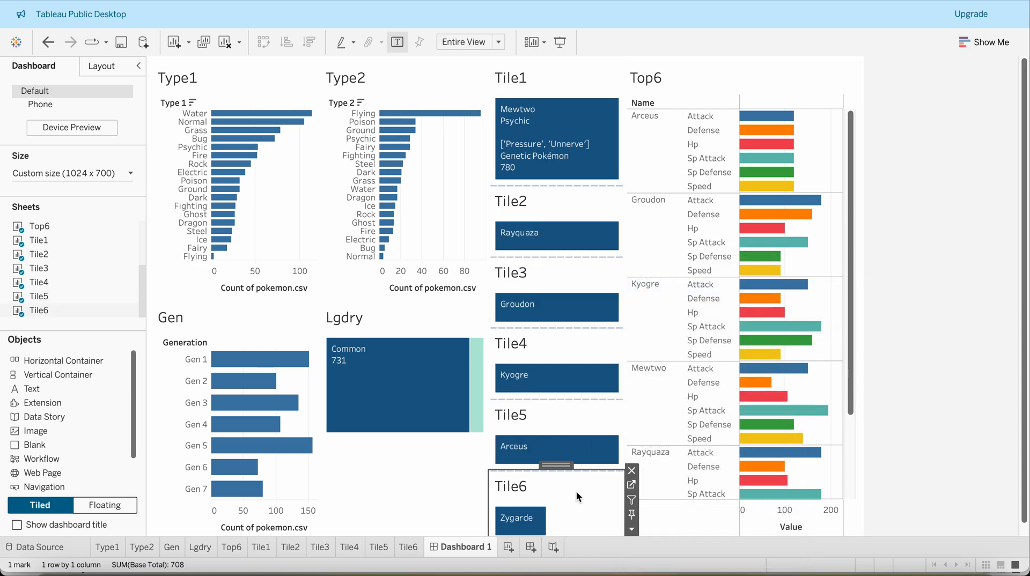
pyautogui.click(634, 531)
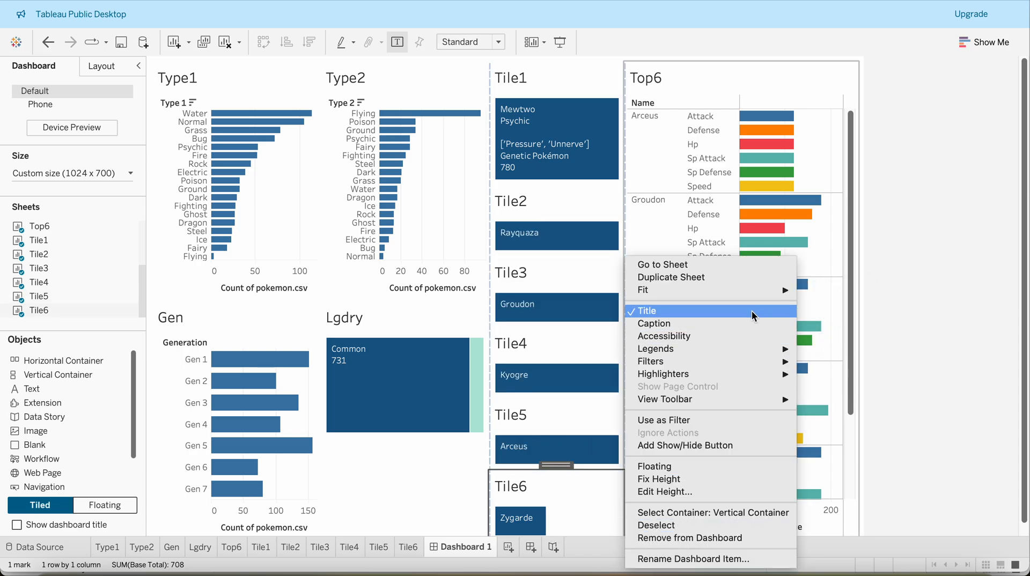
pyautogui.moveTo(756, 289)
pyautogui.click(830, 329)
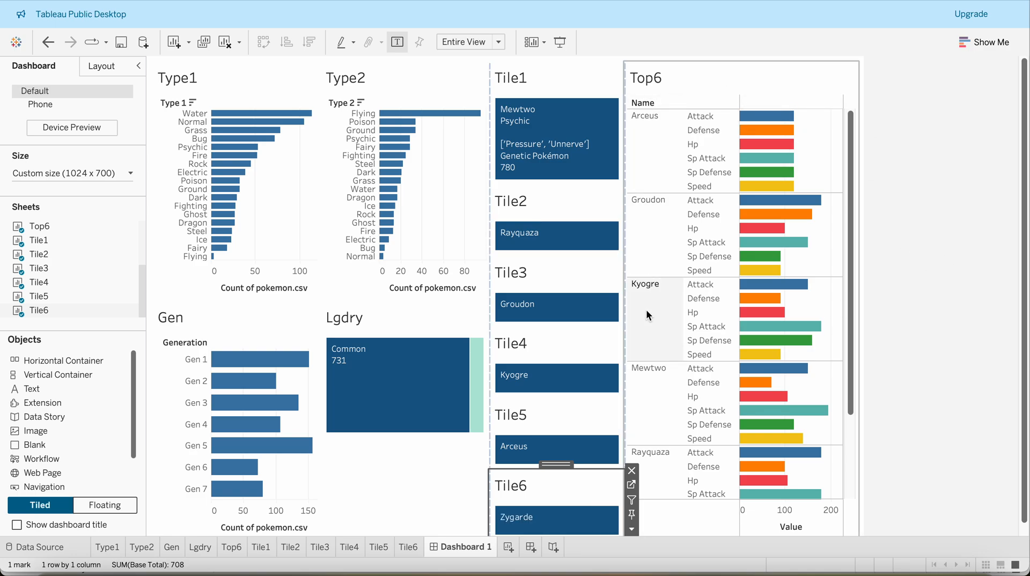
pyautogui.click(900, 358)
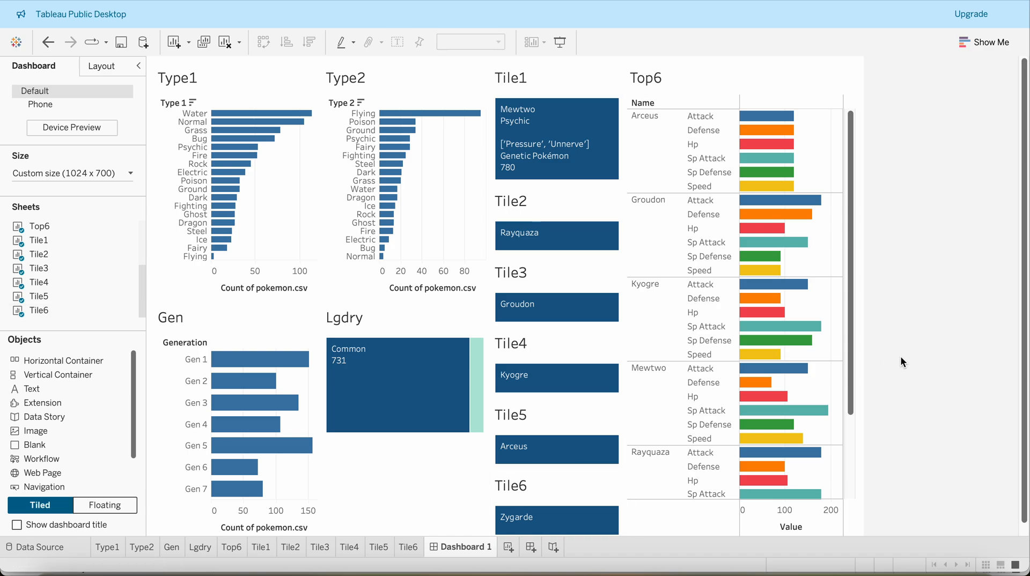
pyautogui.scroll(-5, 748, 389)
pyautogui.scroll(5, 748, 386)
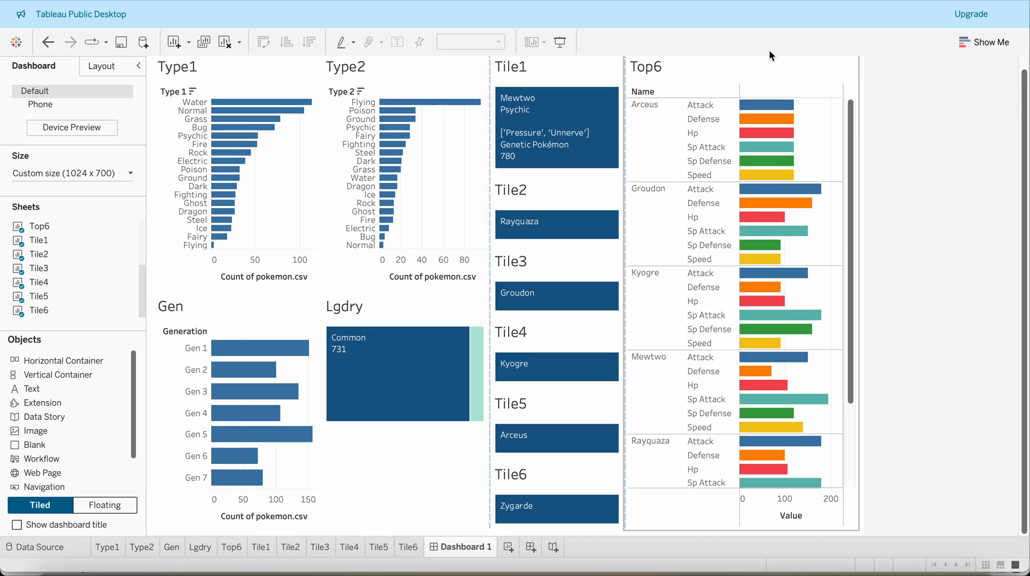
# - Set the fit of the Top6 bar chart on the dashboard to Entire View
pyautogui.click(803, 73)
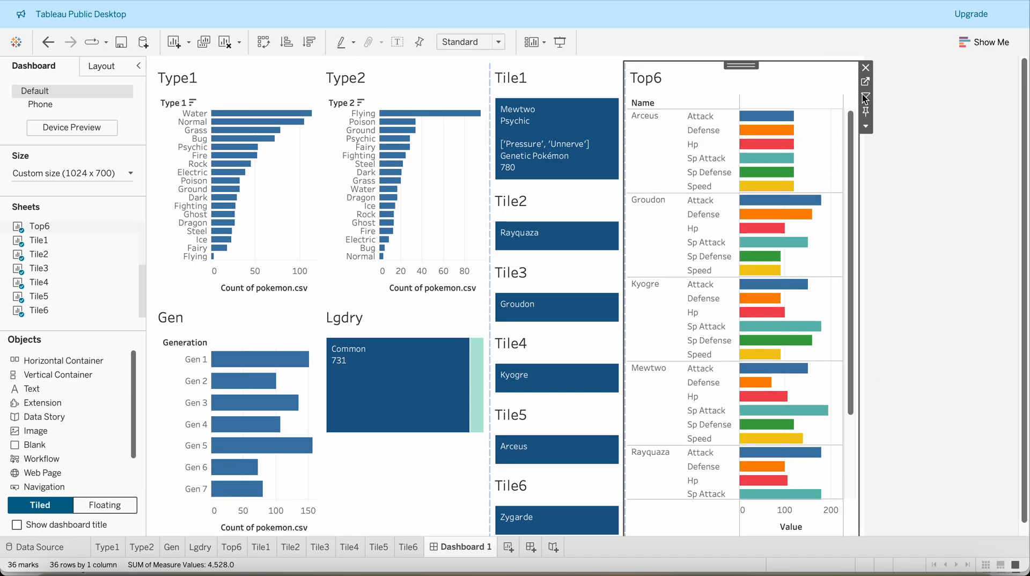
pyautogui.click(865, 128)
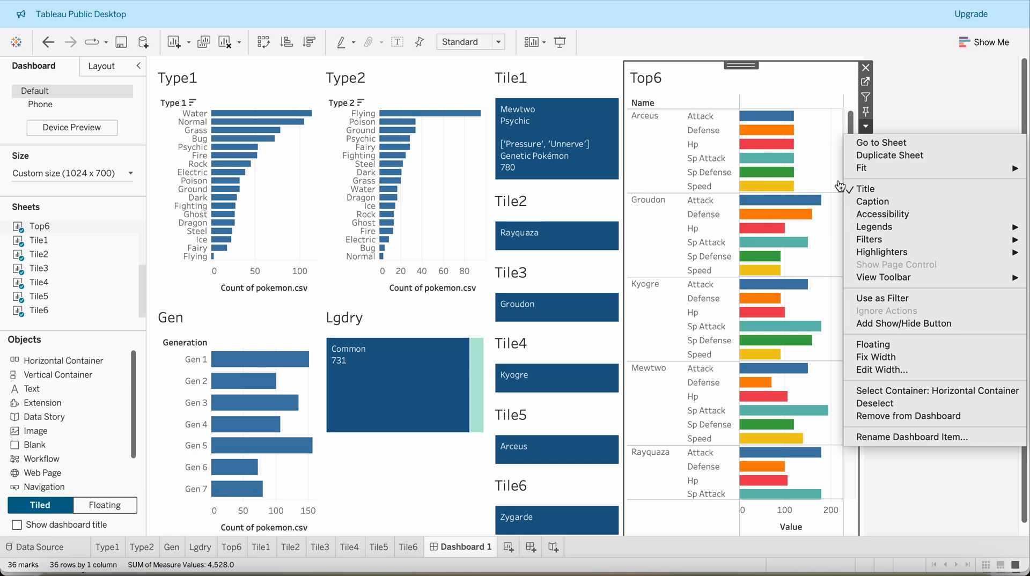
pyautogui.moveTo(855, 169)
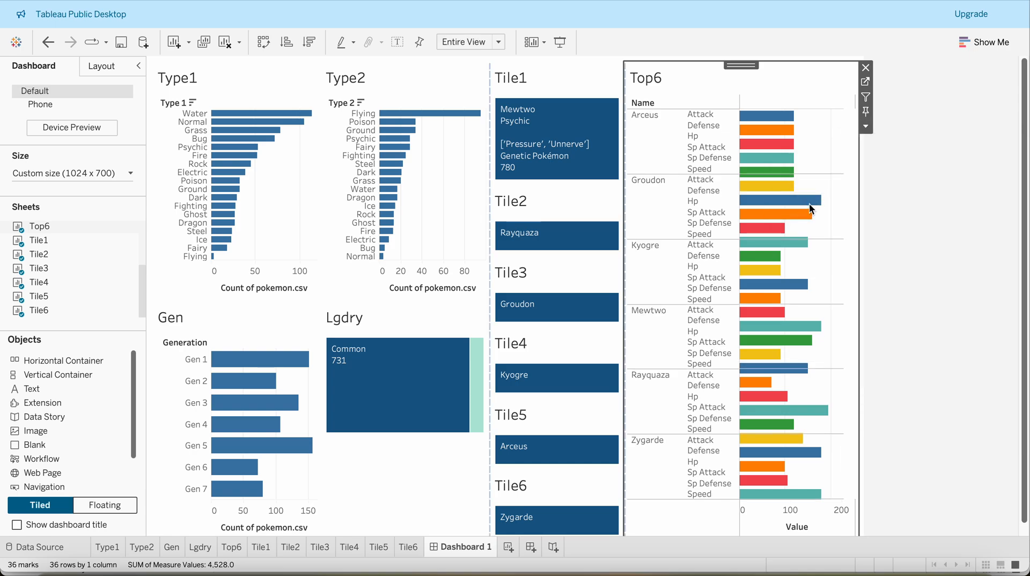
pyautogui.click(810, 206)
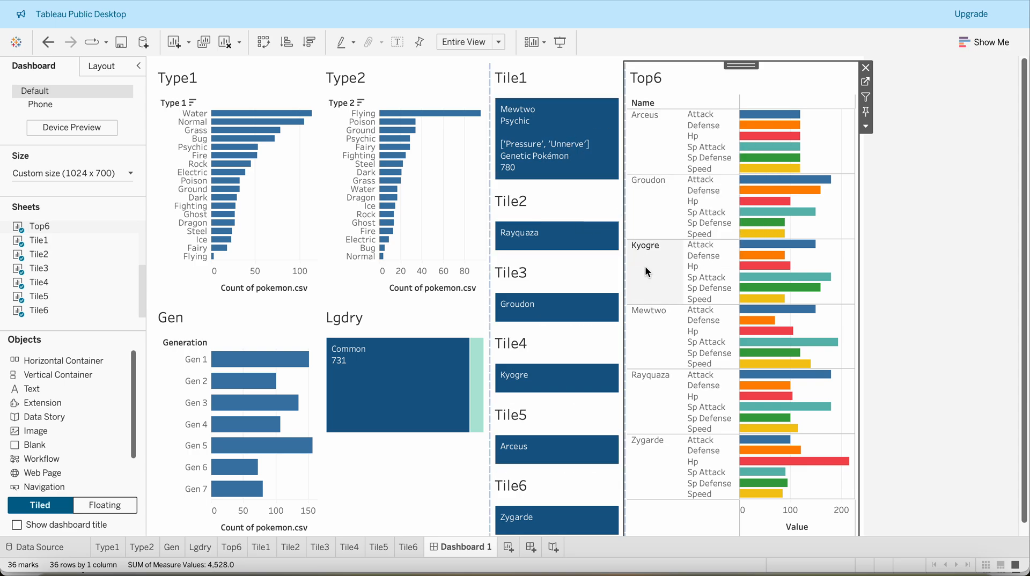
pyautogui.moveTo(787, 335)
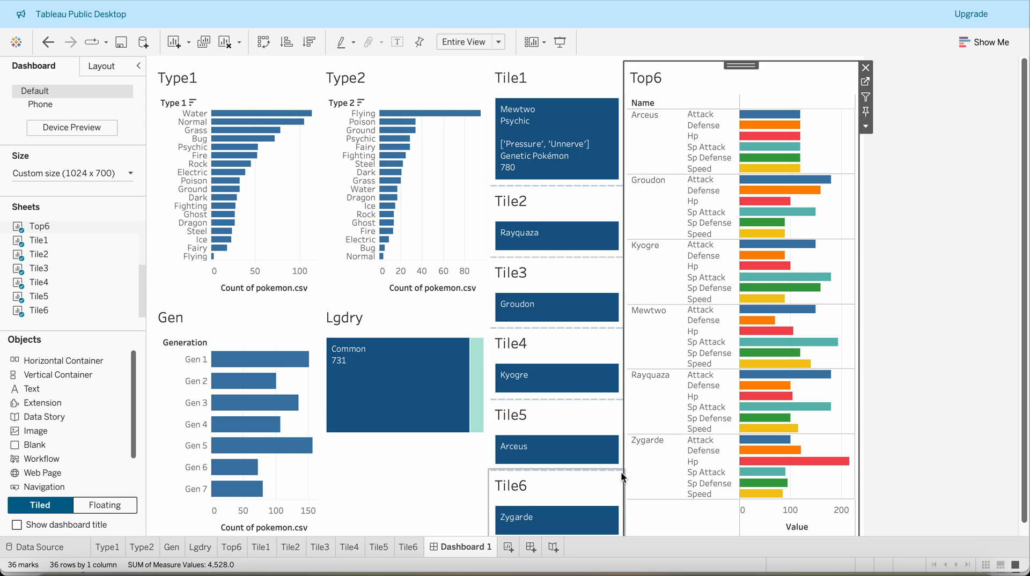
pyautogui.moveTo(741, 198)
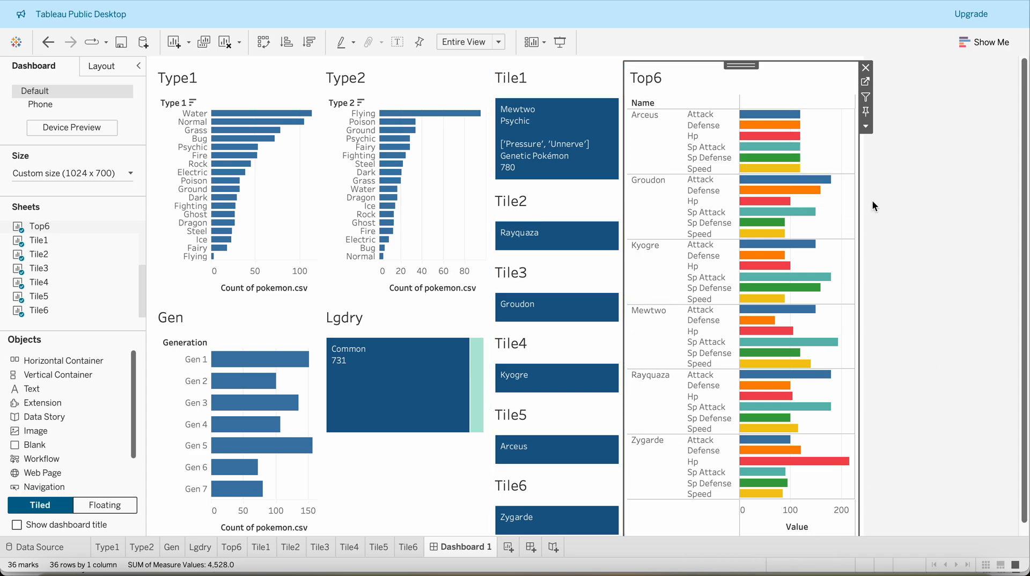
pyautogui.moveTo(778, 170)
# - Open the Top6 sheet and sort its Name rows by the field Base Total, aggregated as Sum, in descending order
pyautogui.click(867, 83)
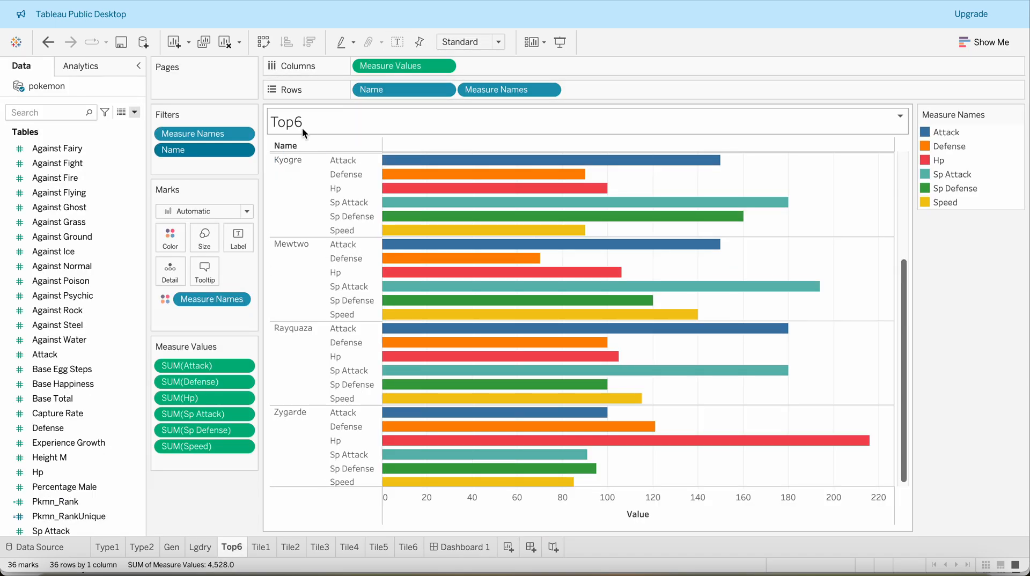
pyautogui.click(443, 90)
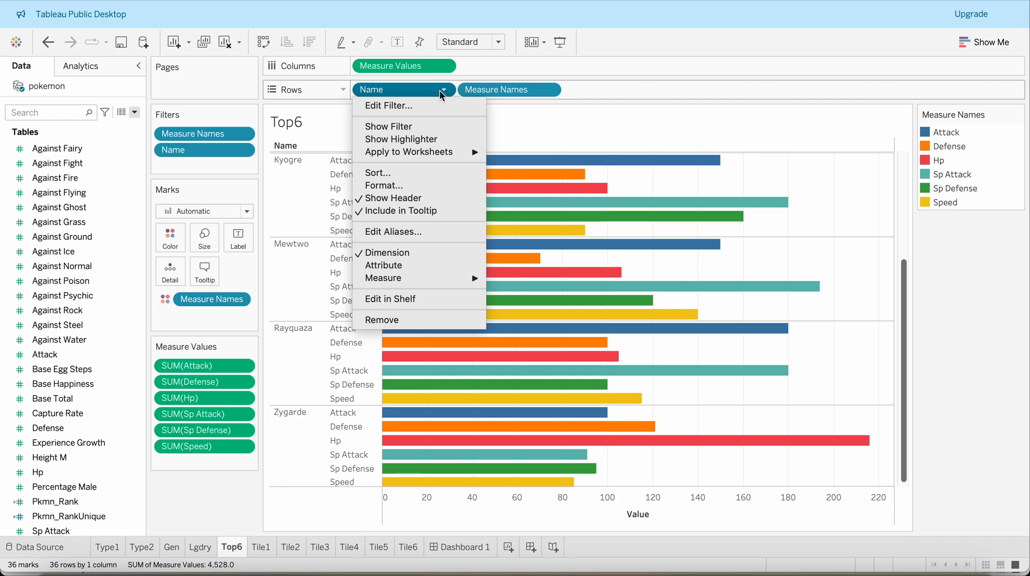
pyautogui.click(379, 171)
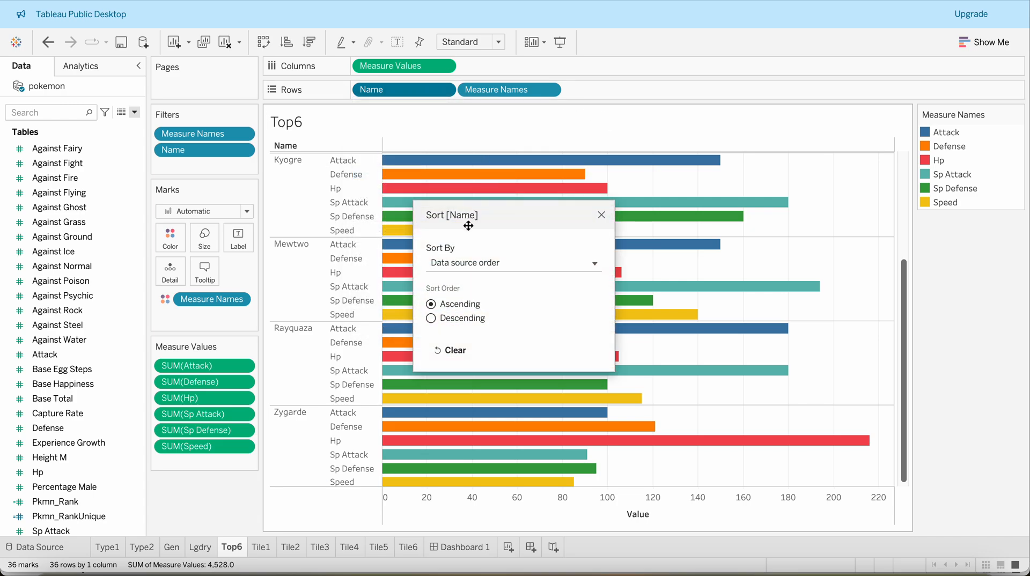
pyautogui.click(459, 260)
pyautogui.click(449, 300)
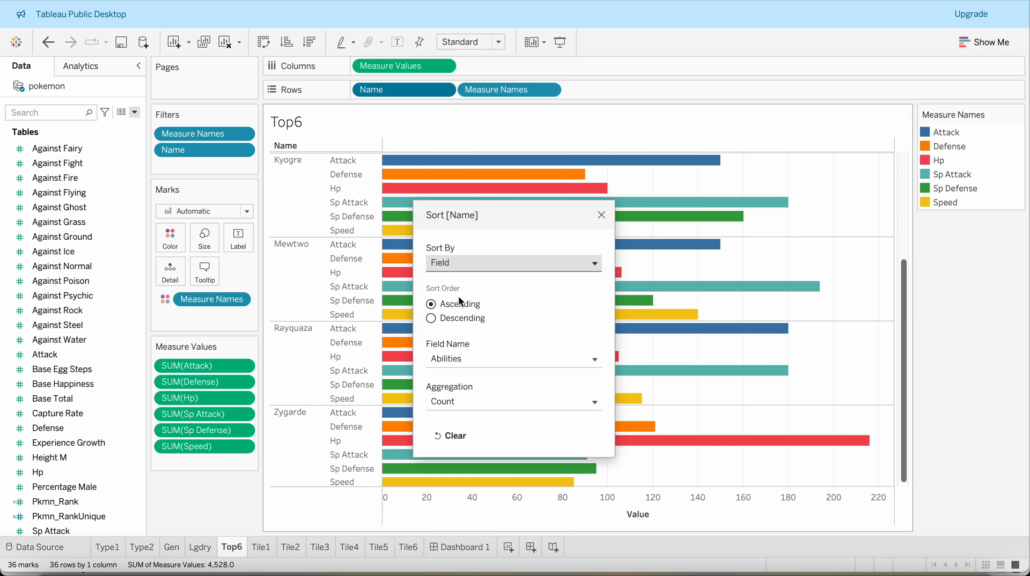
pyautogui.click(452, 360)
pyautogui.write('bas')
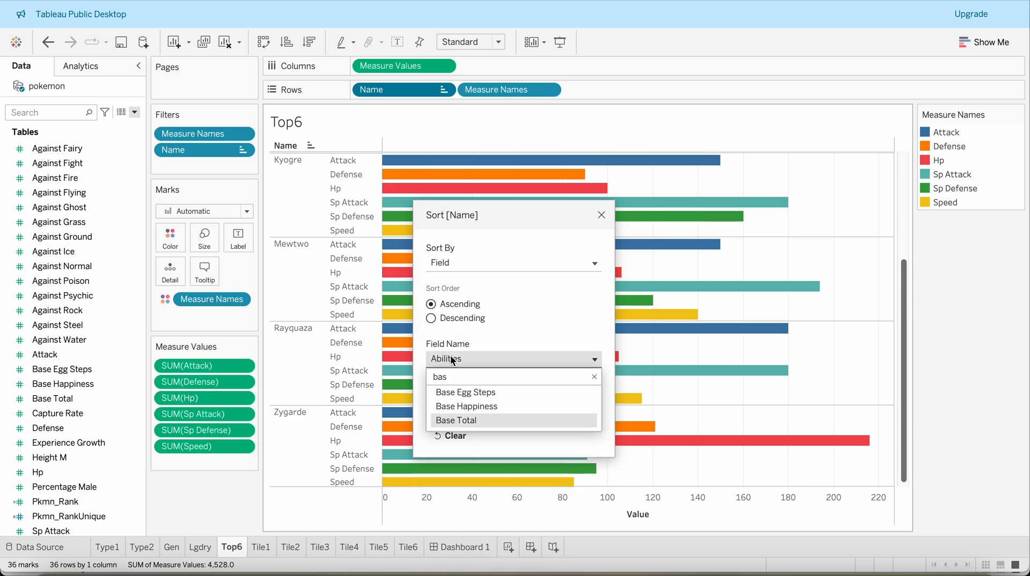
pyautogui.click(456, 420)
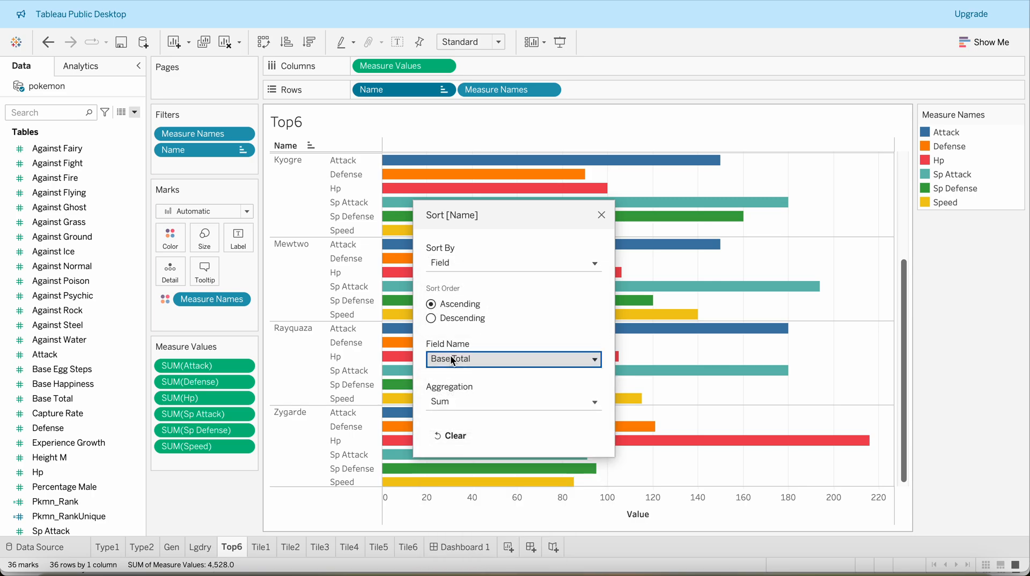
pyautogui.click(467, 317)
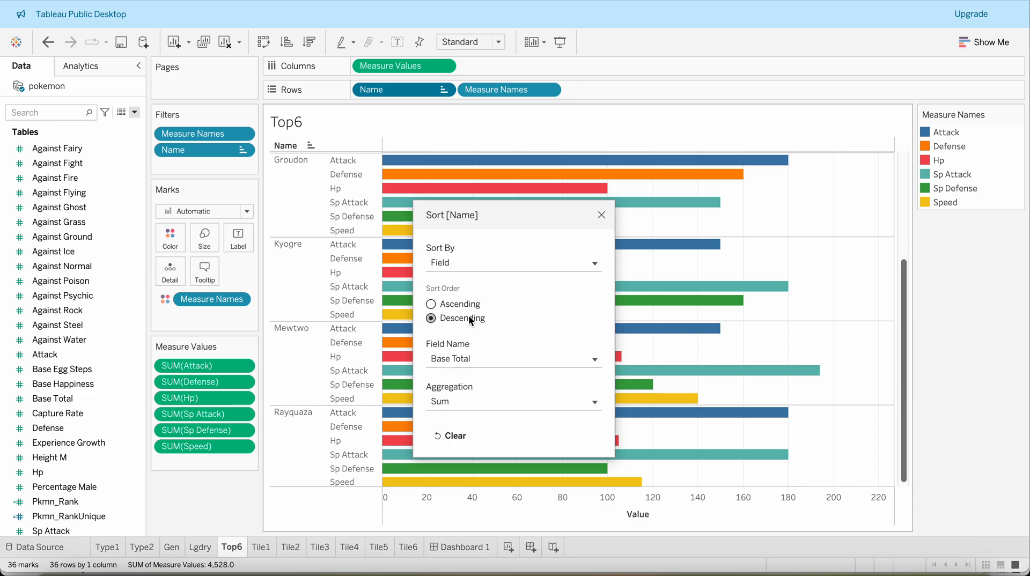
pyautogui.click(601, 216)
# - Return to Dashboard 1 and deselect the Top6 chart
pyautogui.click(456, 547)
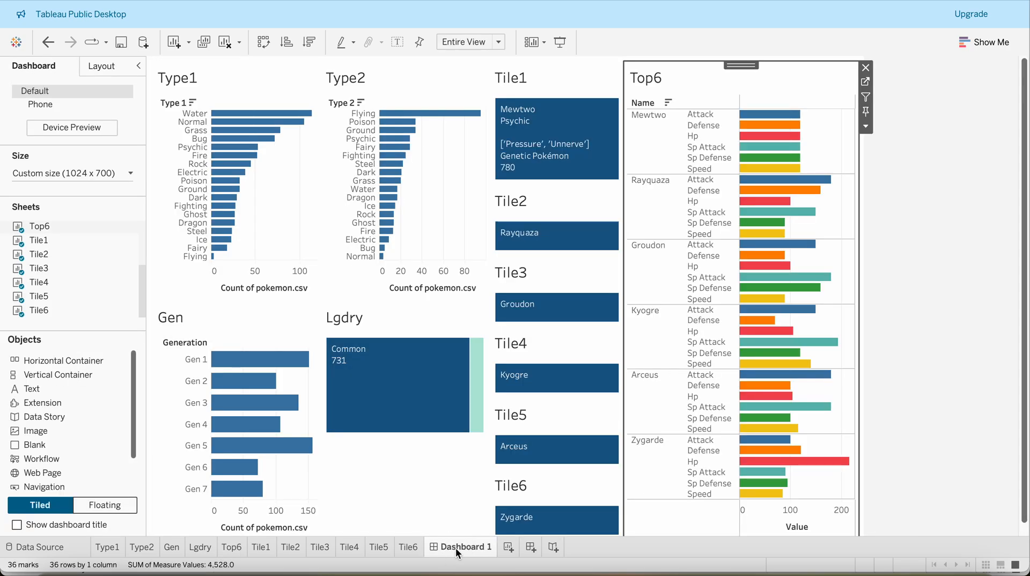
pyautogui.moveTo(546, 147)
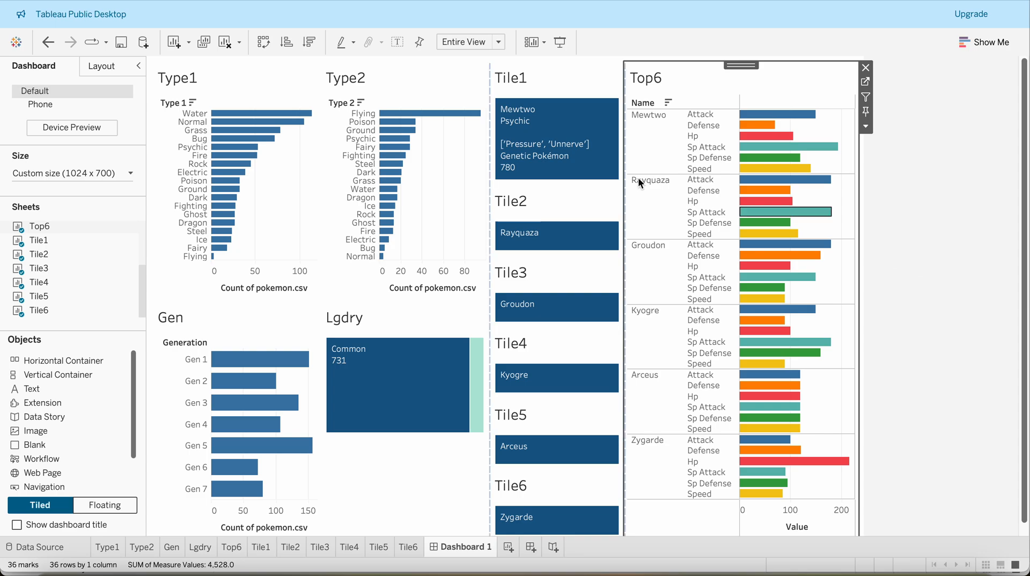
pyautogui.click(917, 289)
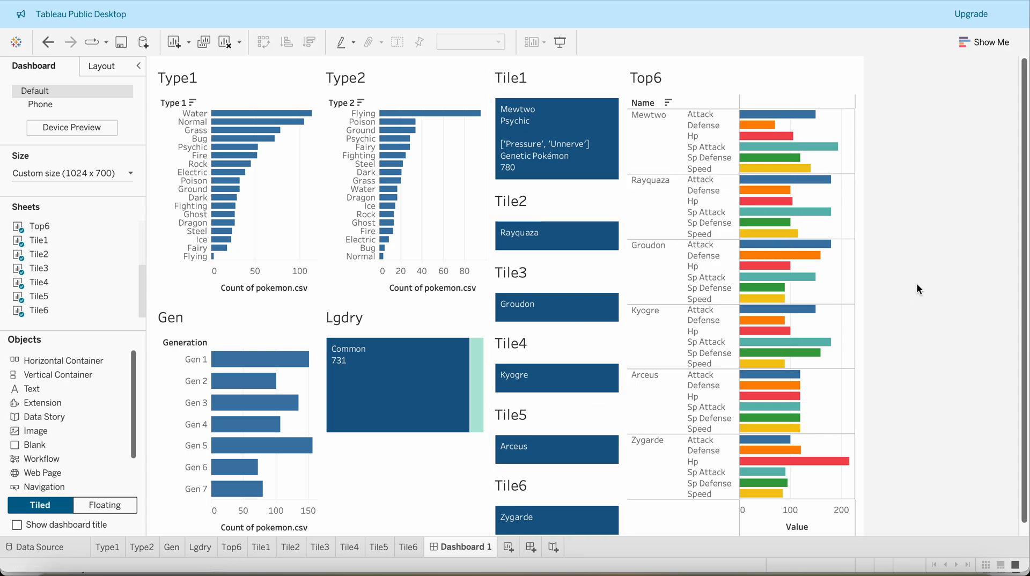